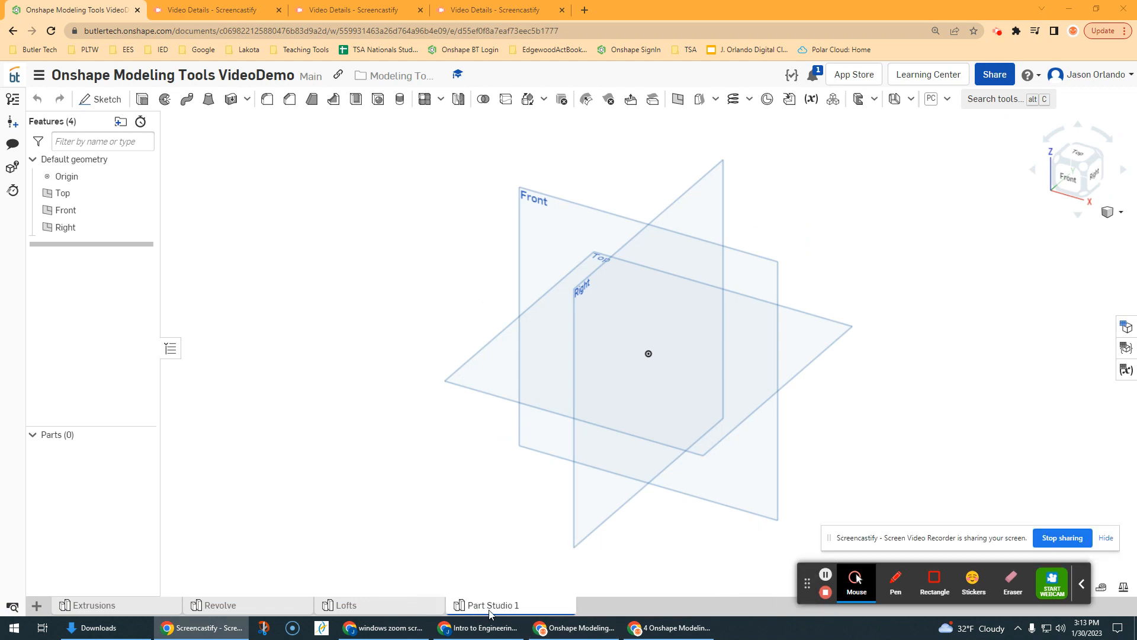
Step: Rename the Part Studio 1 tab as Sweep
{"action": "right_click", "coordinate": [489, 613]}
{"action": "left_click", "coordinate": [501, 496]}
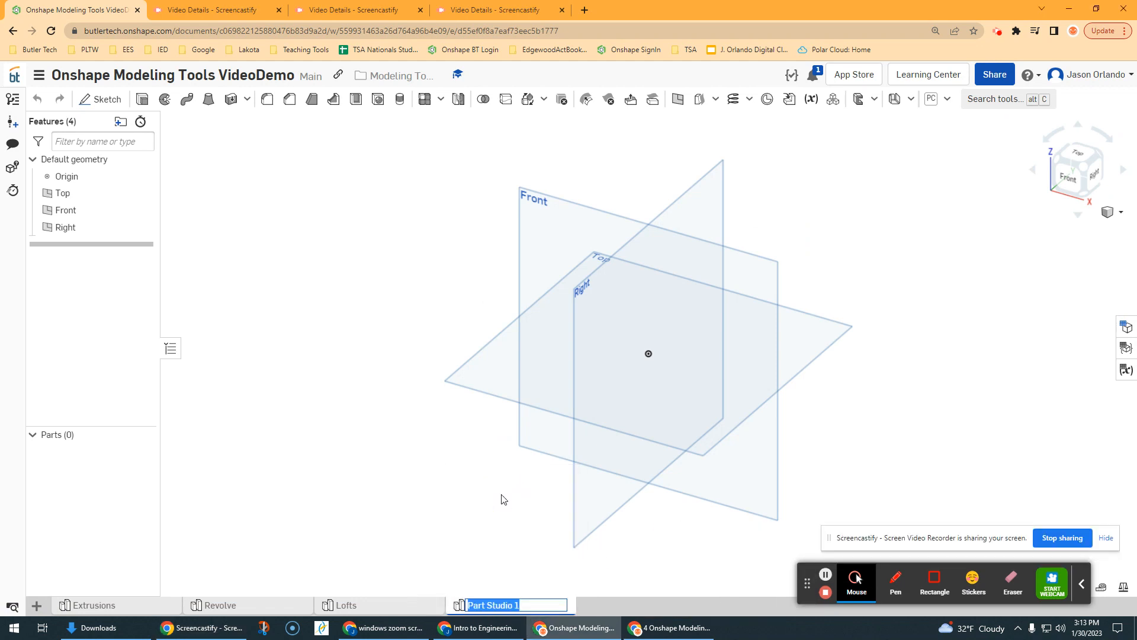
{"action": "type", "text": "Sweep"}
{"action": "key", "text": "Return"}
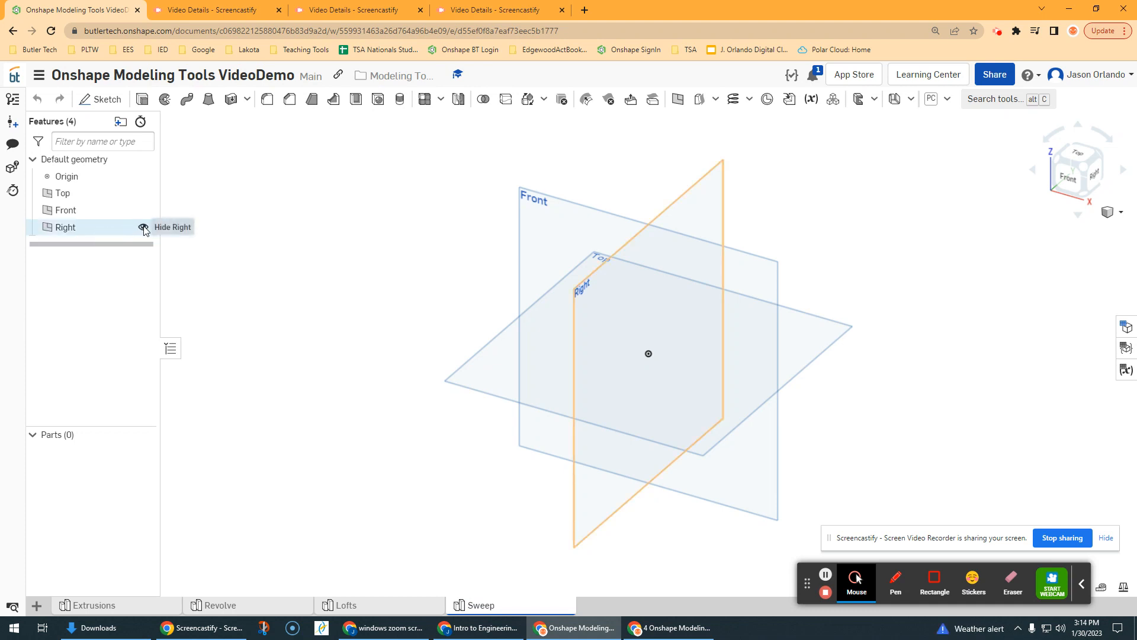
Step: Hide the Right plane and start a sketch on the Front plane, viewed straight on
{"action": "left_click", "coordinate": [142, 228]}
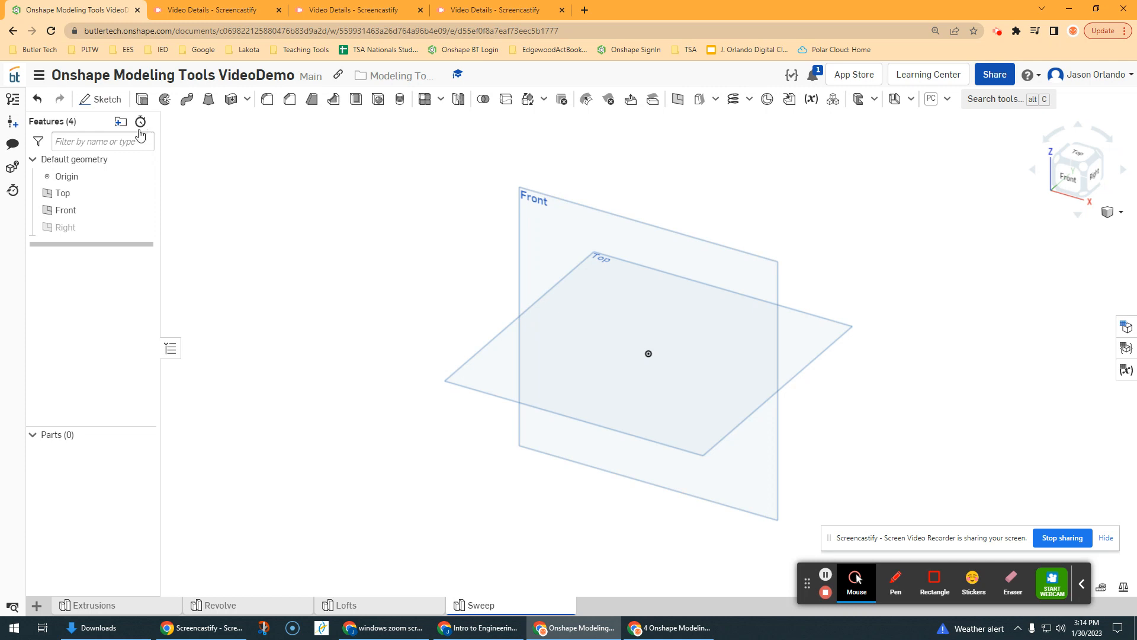
{"action": "left_click", "coordinate": [102, 98]}
{"action": "left_click", "coordinate": [535, 192]}
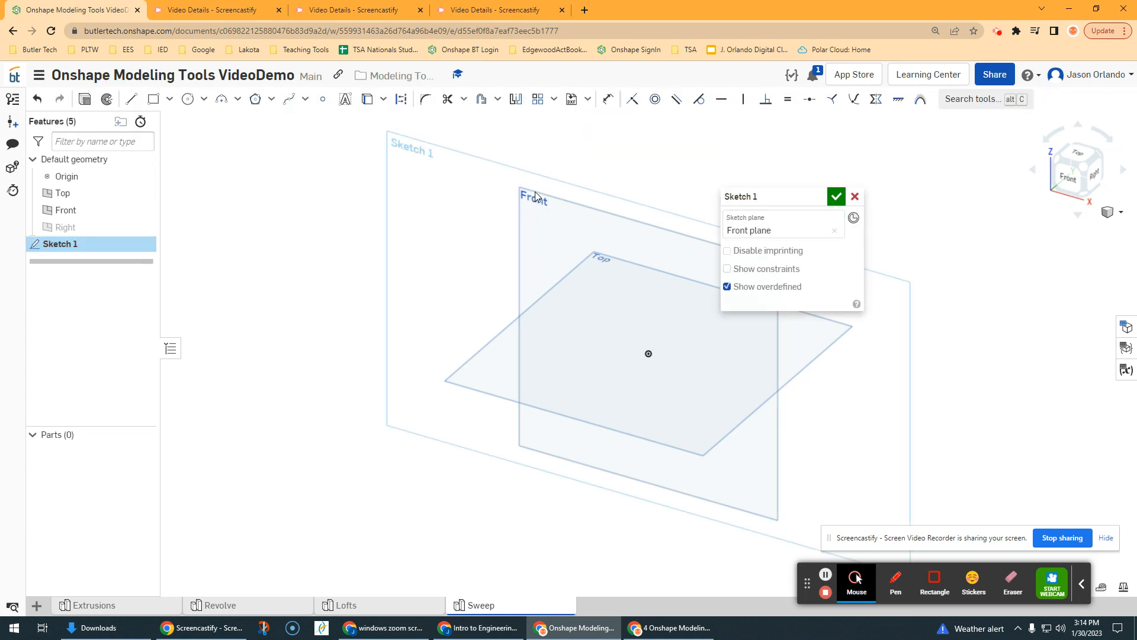
{"action": "key", "text": "n"}
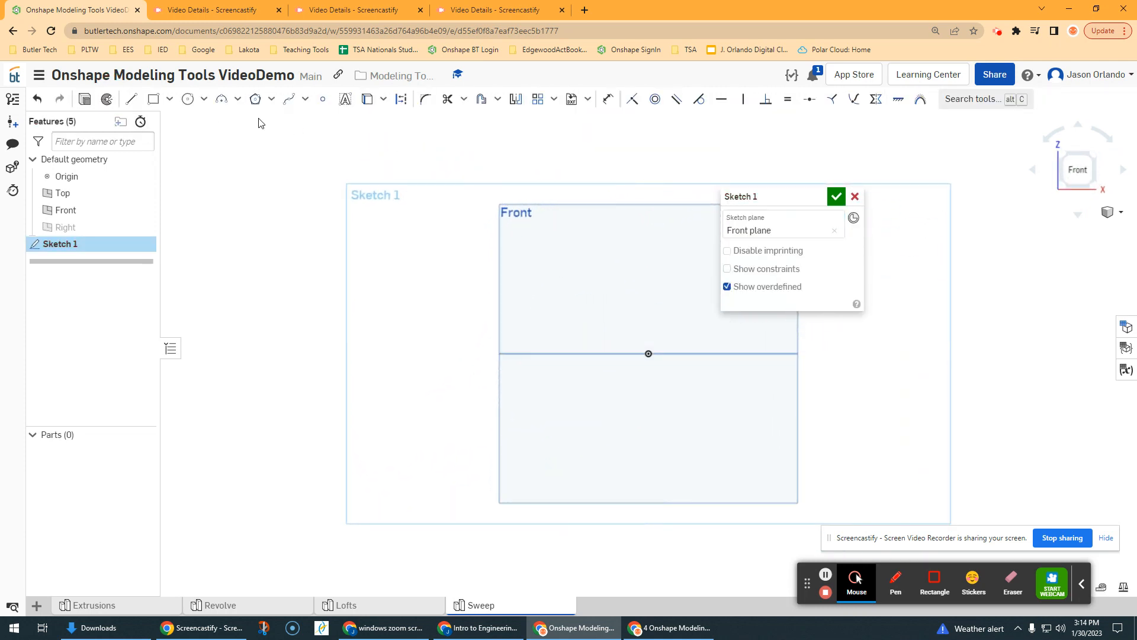
Step: Sketch a rectangle about 1.03 wide by 0.58 high with its lower-right corner on the origin, and finish the sketch
{"action": "left_click", "coordinate": [157, 101]}
{"action": "scroll", "coordinate": [508, 318], "scroll_direction": "up", "scroll_amount": 1}
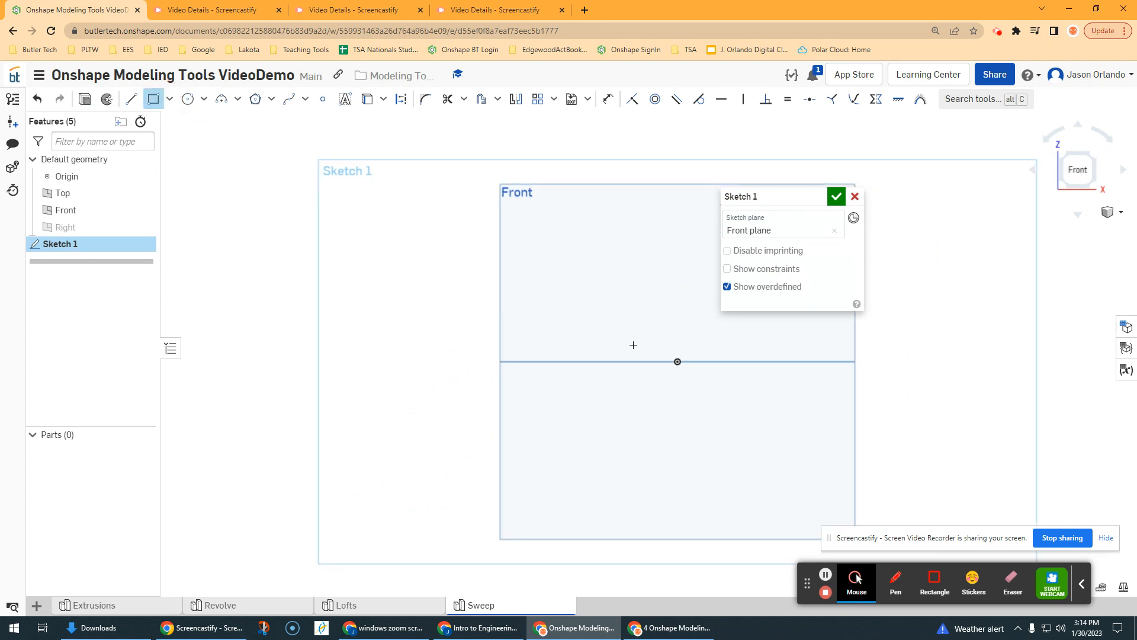
{"action": "left_click", "coordinate": [664, 355]}
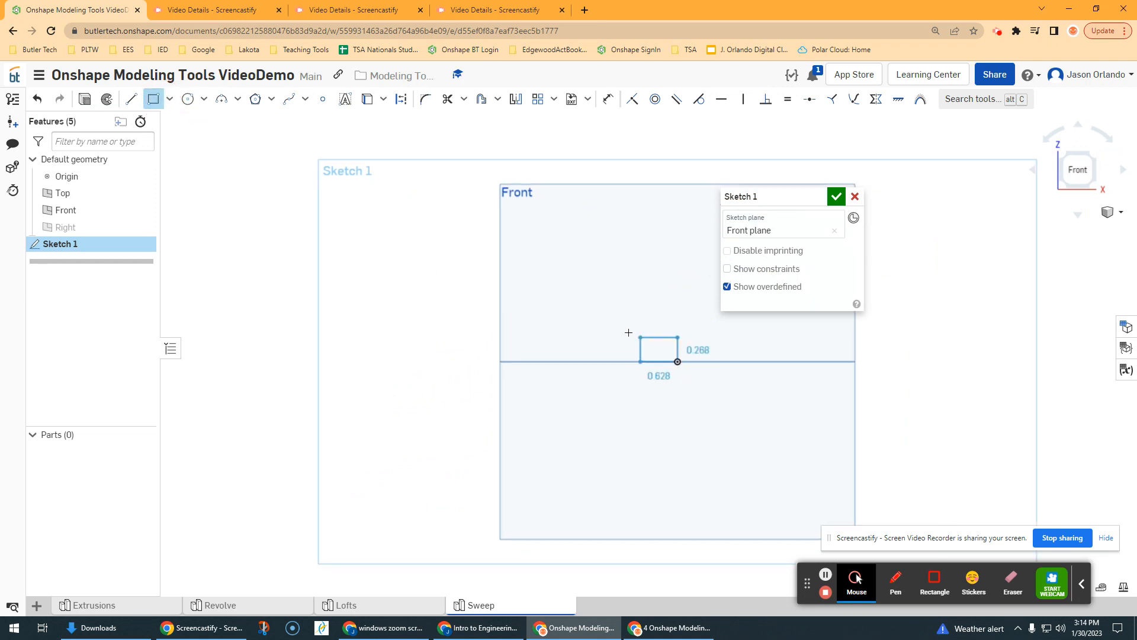
{"action": "left_click", "coordinate": [616, 327]}
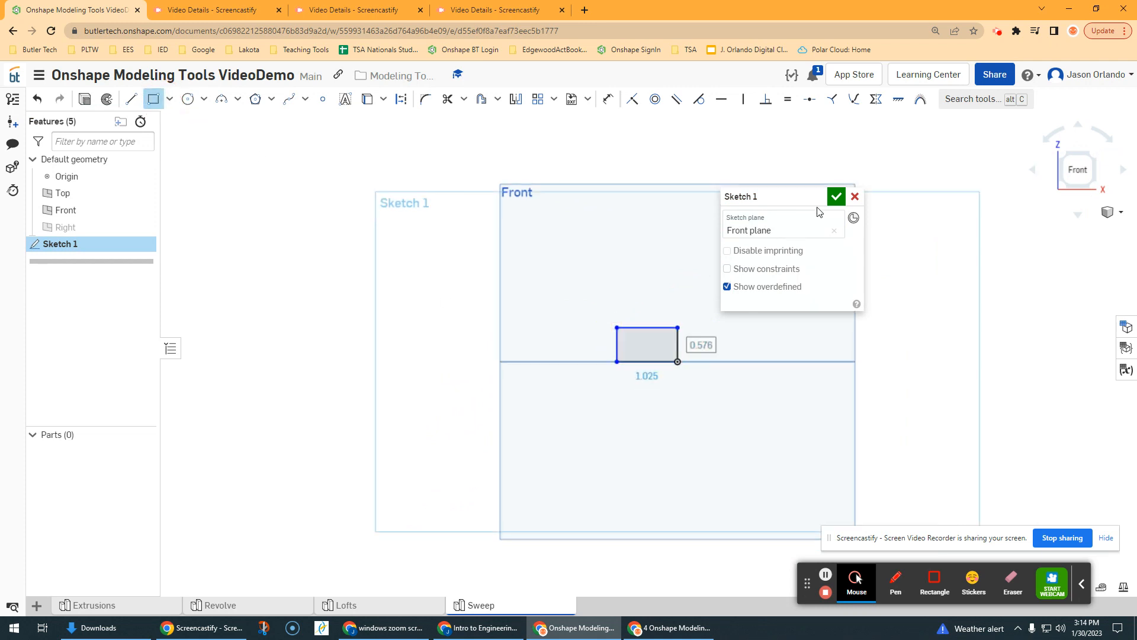
{"action": "left_click", "coordinate": [836, 196]}
Step: Start a second sketch on the Top plane, viewed straight on, for the sweep path
{"action": "right_click_drag", "start_coordinate": [323, 164], "coordinate": [274, 204]}
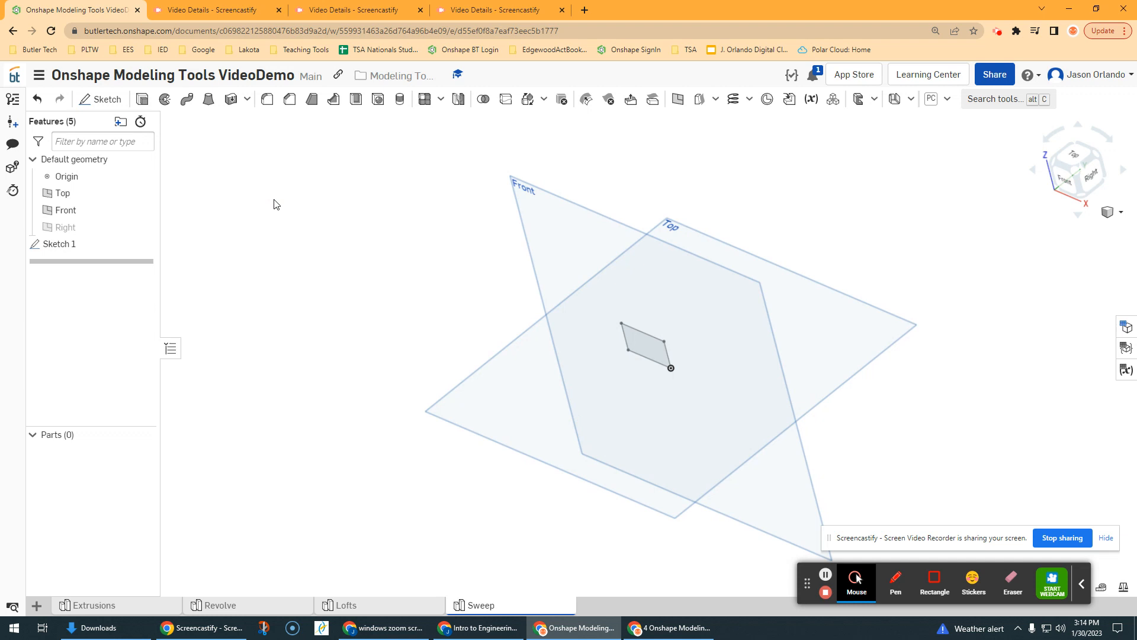
{"action": "left_click", "coordinate": [106, 100]}
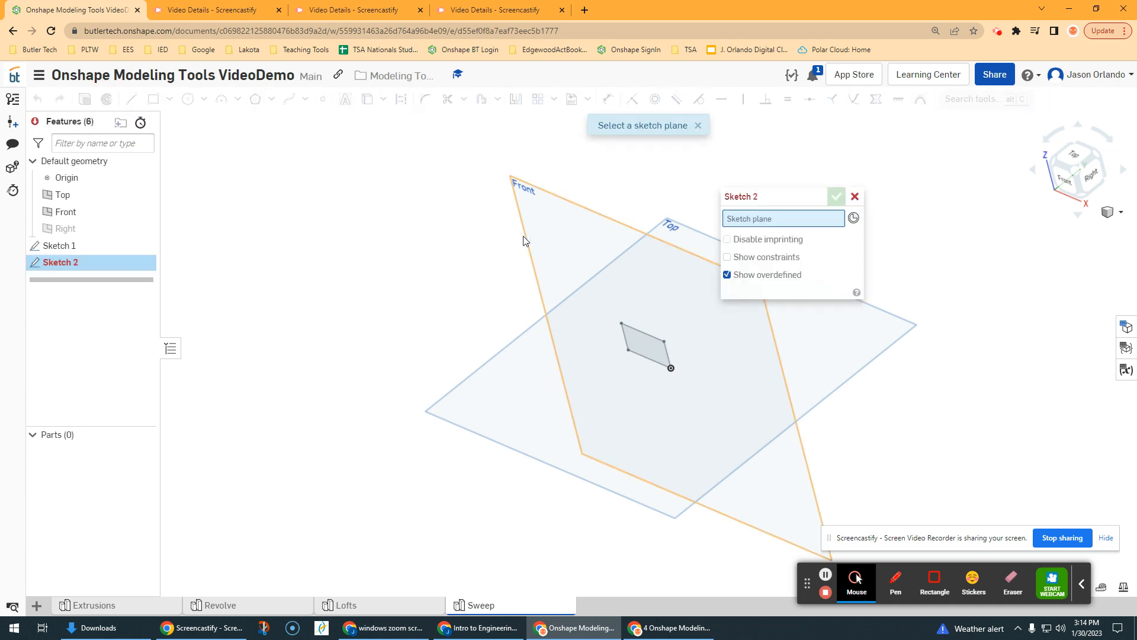
{"action": "scroll", "coordinate": [486, 258], "scroll_direction": "down", "scroll_amount": 2}
{"action": "middle_click_drag", "start_coordinate": [485, 255], "coordinate": [399, 284]}
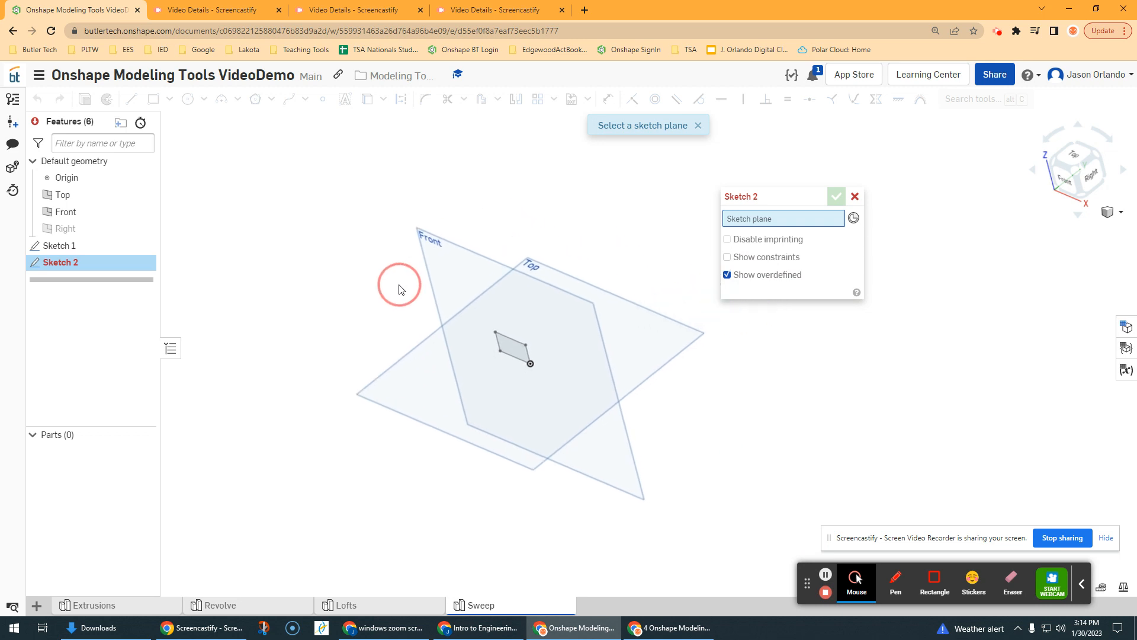
{"action": "scroll", "coordinate": [559, 272], "scroll_direction": "up", "scroll_amount": 2}
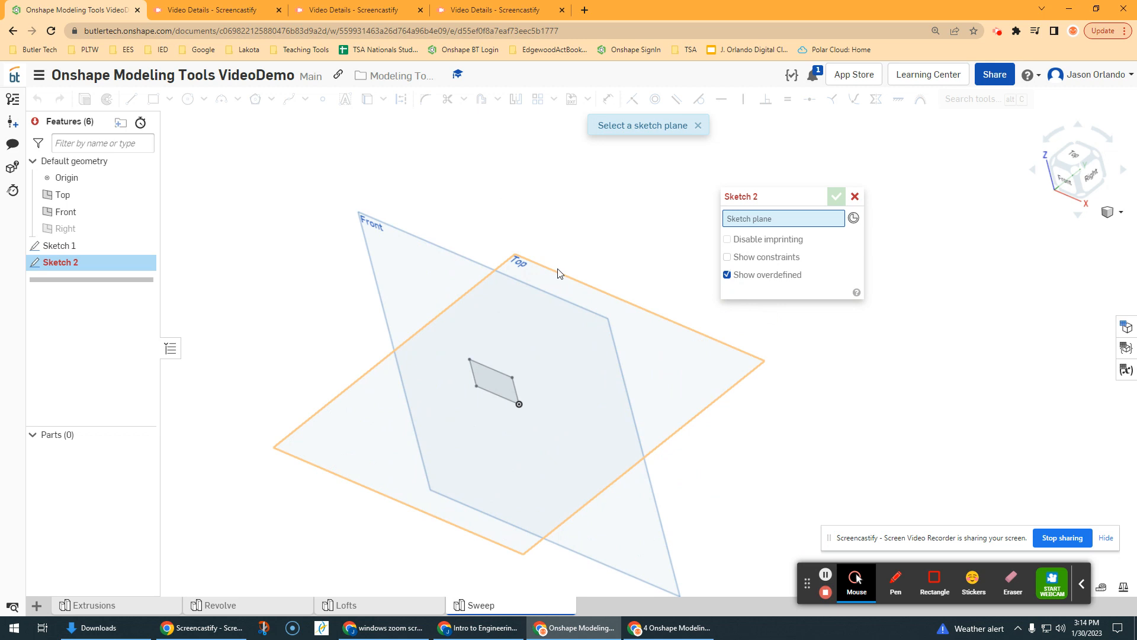
{"action": "left_click", "coordinate": [558, 272]}
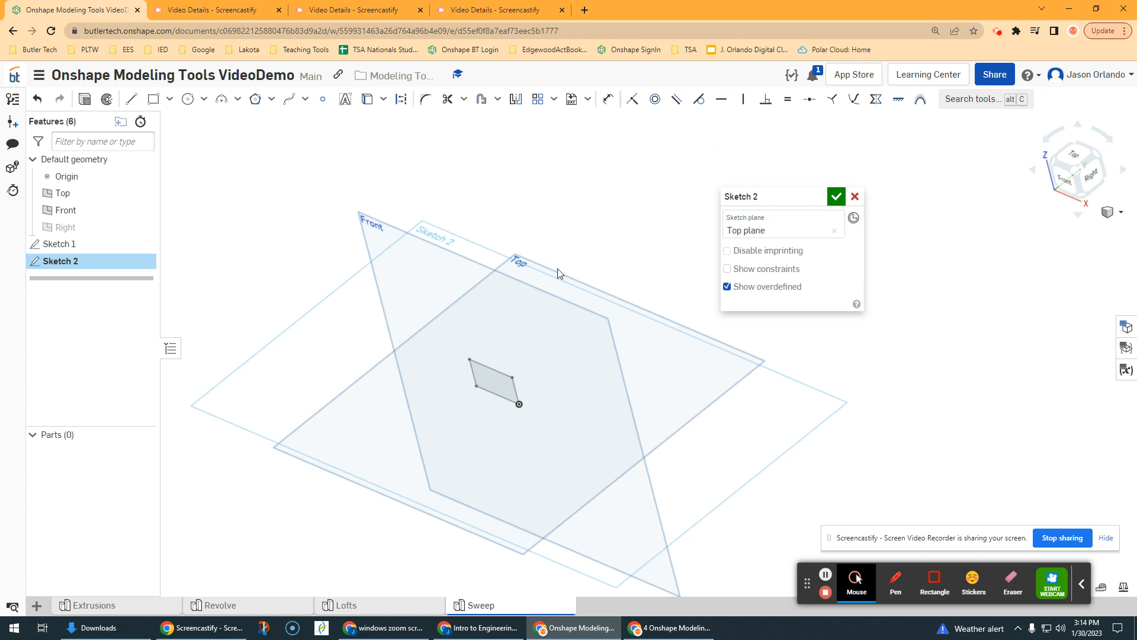
{"action": "key", "text": "n"}
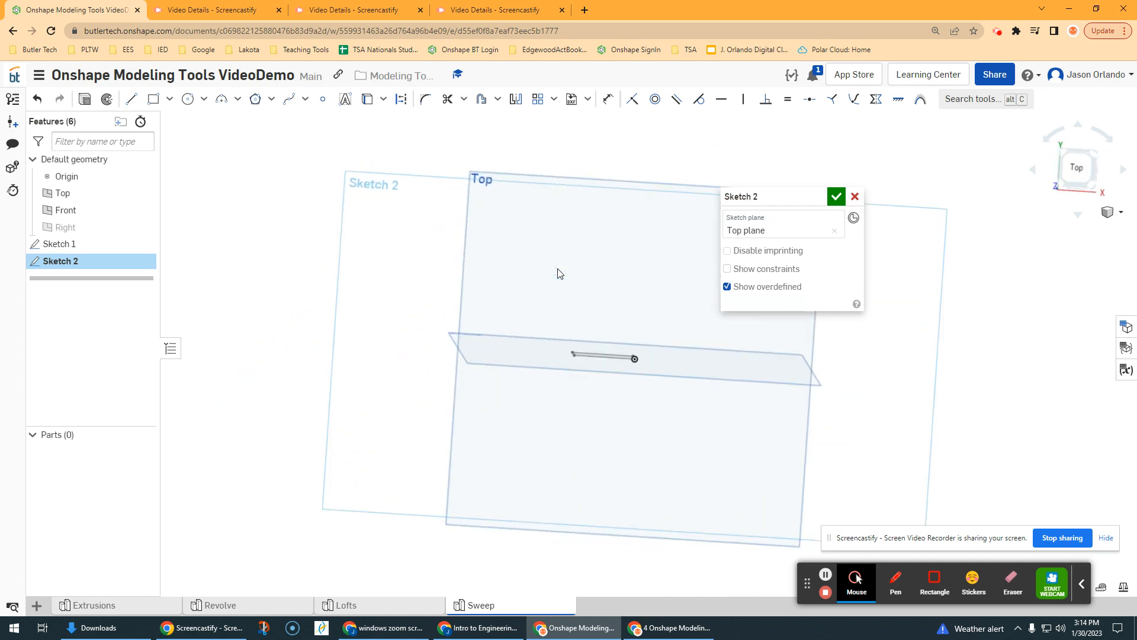
Step: Sketch a vertical line upward from the origin as the first segment of the sweep path
{"action": "scroll", "coordinate": [642, 358], "scroll_direction": "up", "scroll_amount": 3}
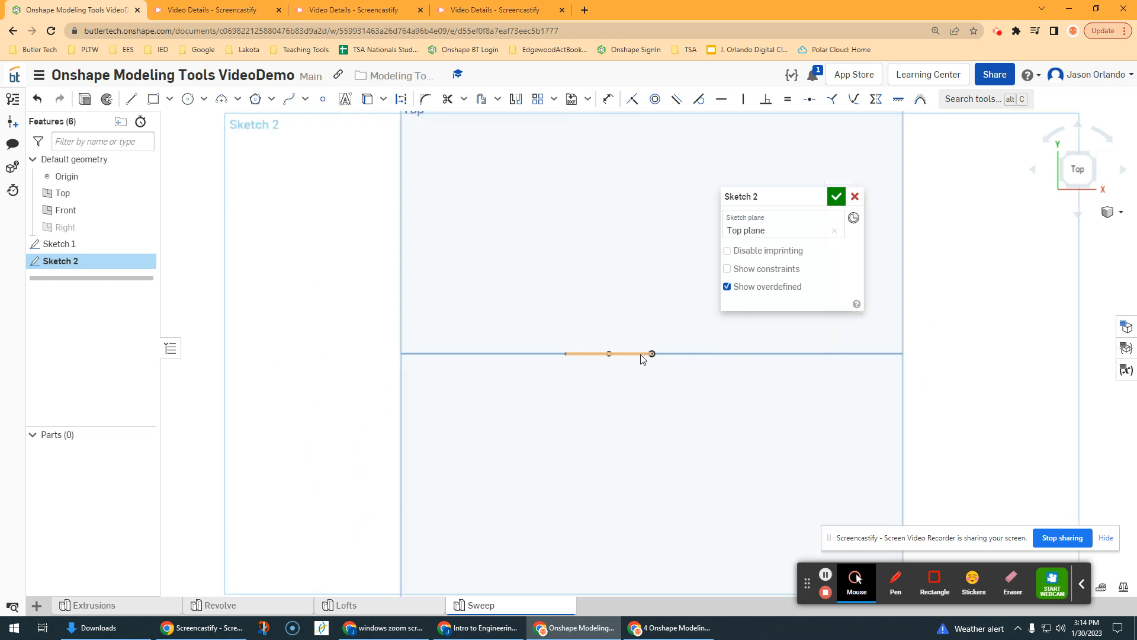
{"action": "scroll", "coordinate": [657, 355], "scroll_direction": "down", "scroll_amount": 2}
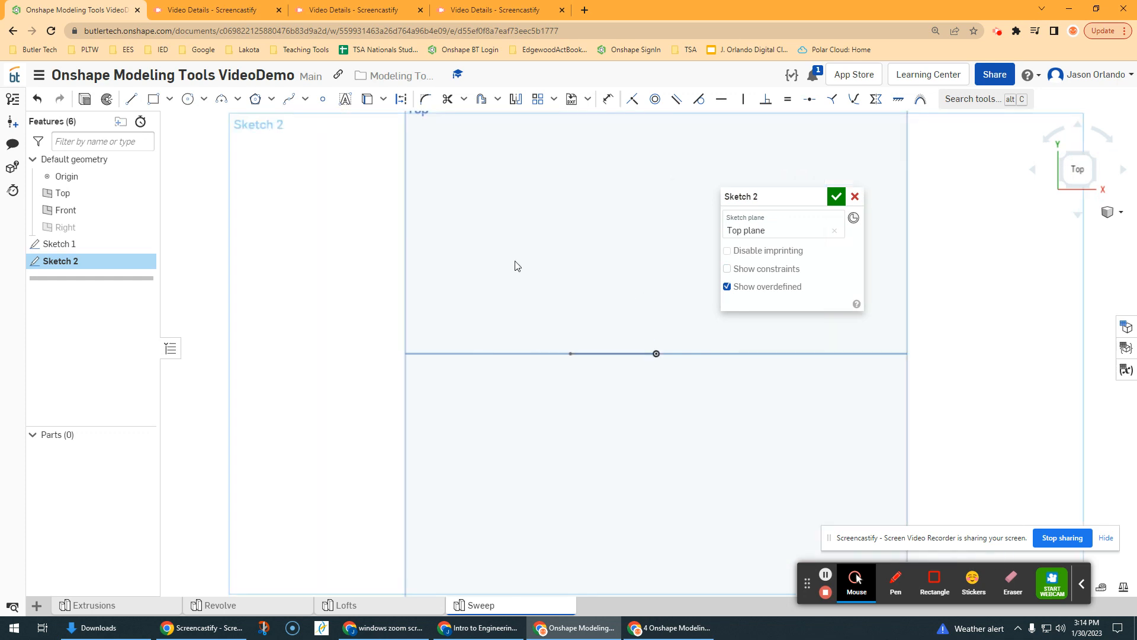
{"action": "middle_click_drag", "start_coordinate": [570, 259], "coordinate": [510, 294]}
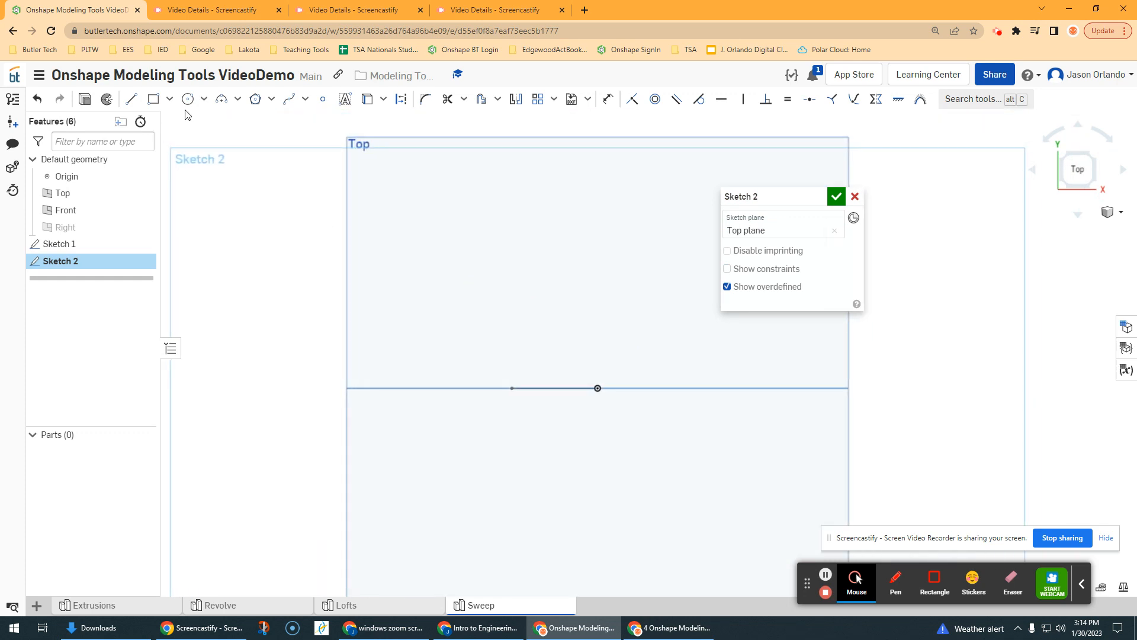
{"action": "left_click", "coordinate": [131, 98]}
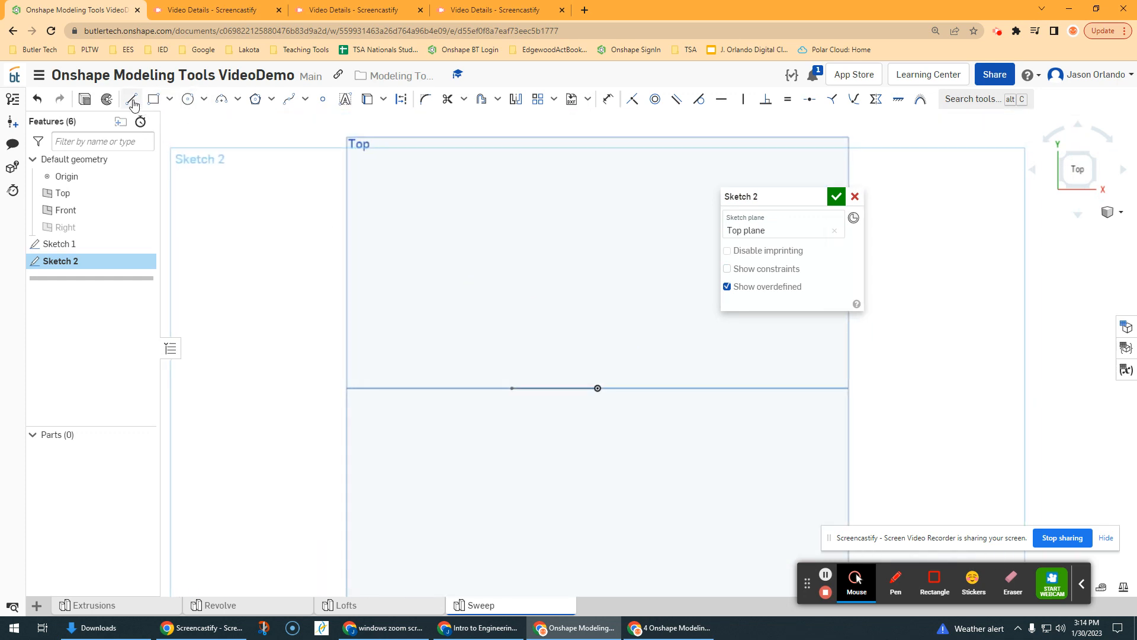
{"action": "left_click", "coordinate": [598, 388]}
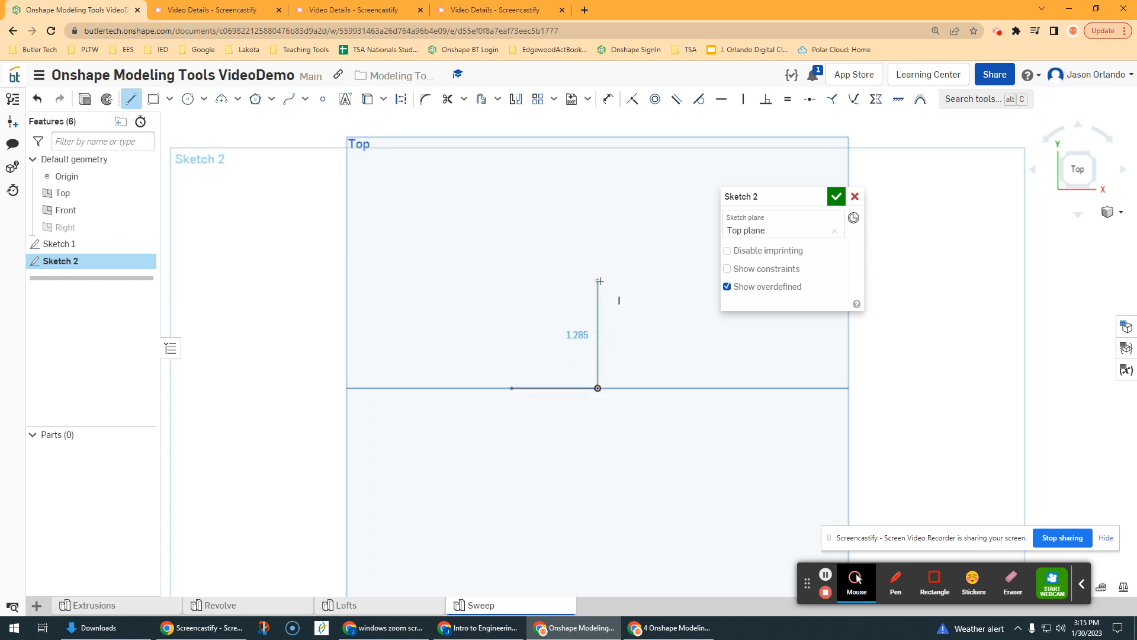
{"action": "left_click", "coordinate": [600, 282]}
Step: Add a 3-point arc of about 0.81 radius from the line's upper end, curving tangentially up and to the right
{"action": "left_click", "coordinate": [221, 98]}
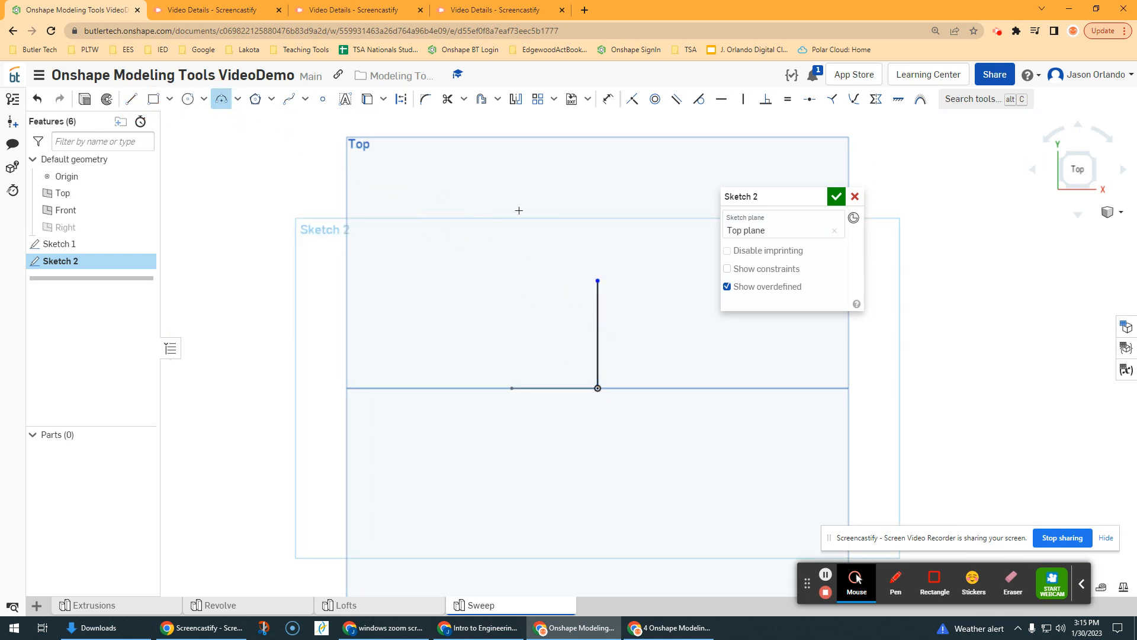
{"action": "scroll", "coordinate": [520, 208], "scroll_direction": "down", "scroll_amount": 1}
{"action": "middle_click_drag", "start_coordinate": [579, 247], "coordinate": [399, 306]}
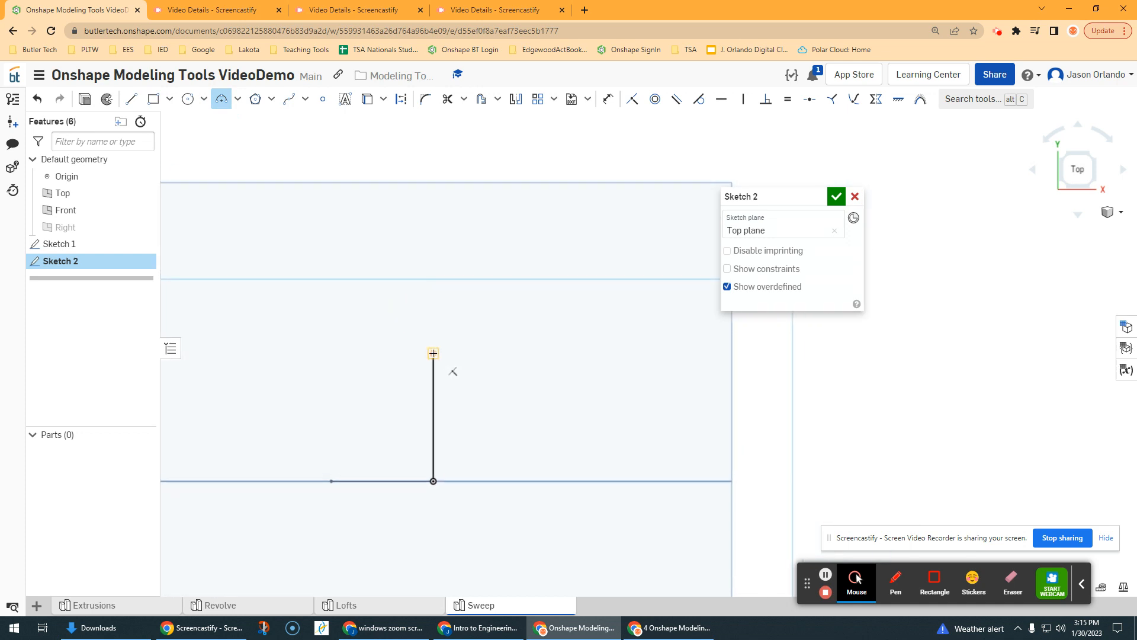
{"action": "left_click", "coordinate": [434, 354]}
{"action": "left_click", "coordinate": [501, 273]}
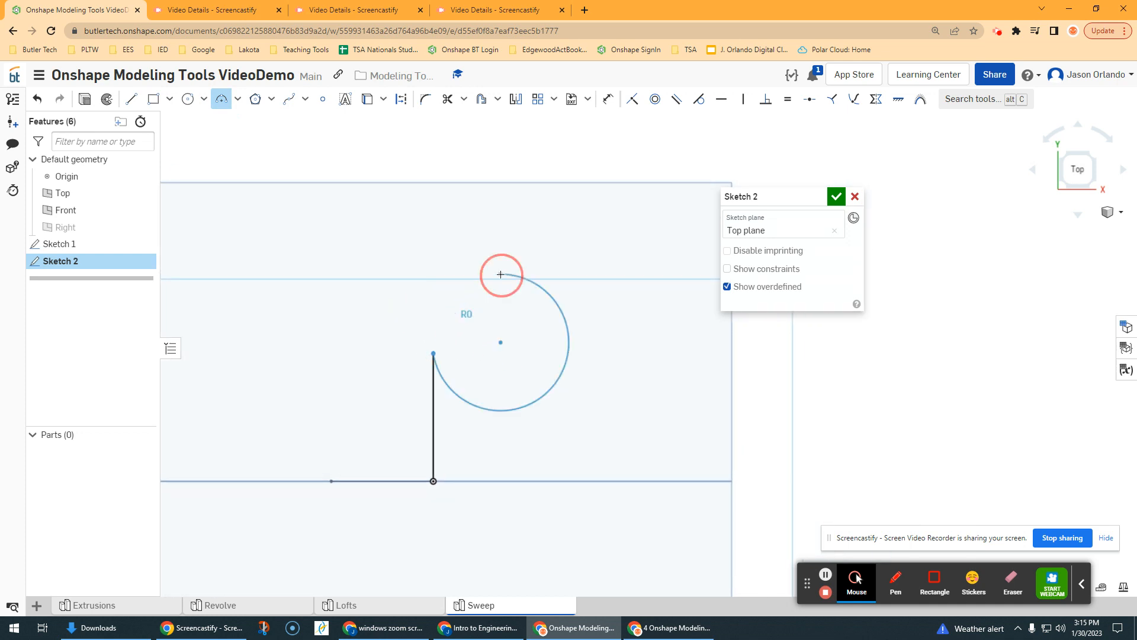
{"action": "scroll", "coordinate": [492, 288], "scroll_direction": "up", "scroll_amount": 2}
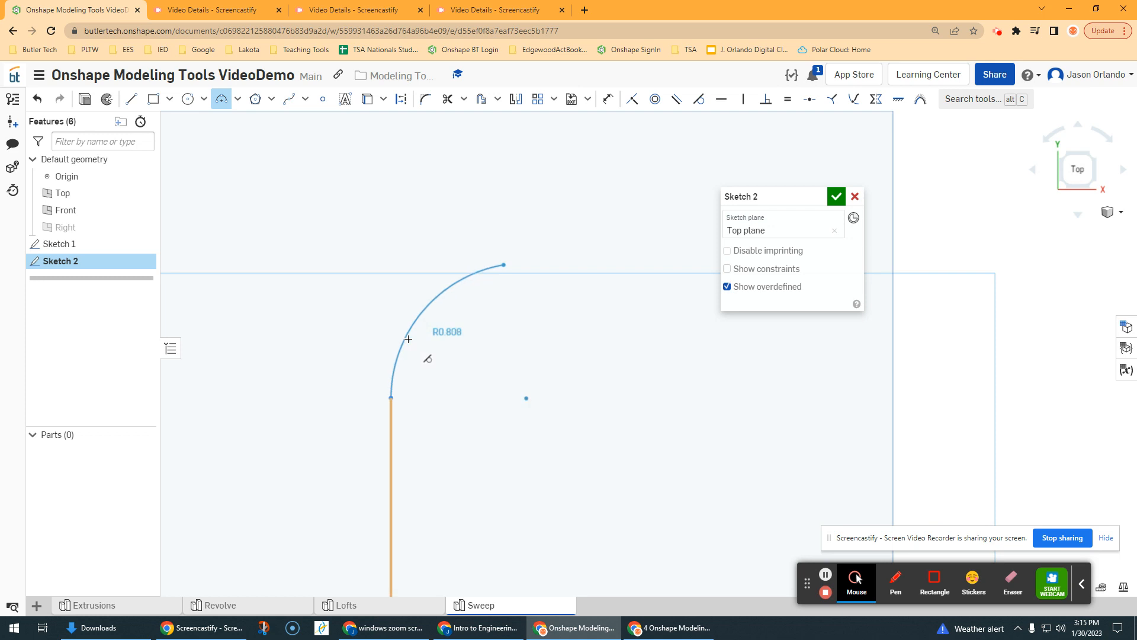
{"action": "left_click", "coordinate": [408, 339]}
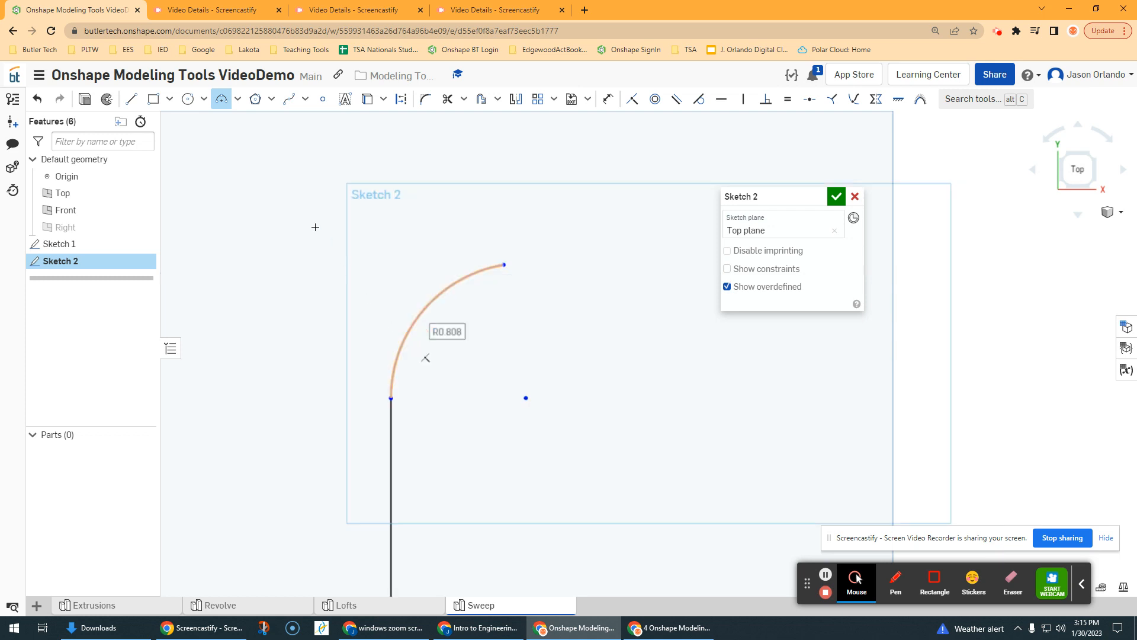
Step: Add a second 3-point arc of about 1.02 radius from the first arc's end, curving over to the right
{"action": "left_click", "coordinate": [505, 264]}
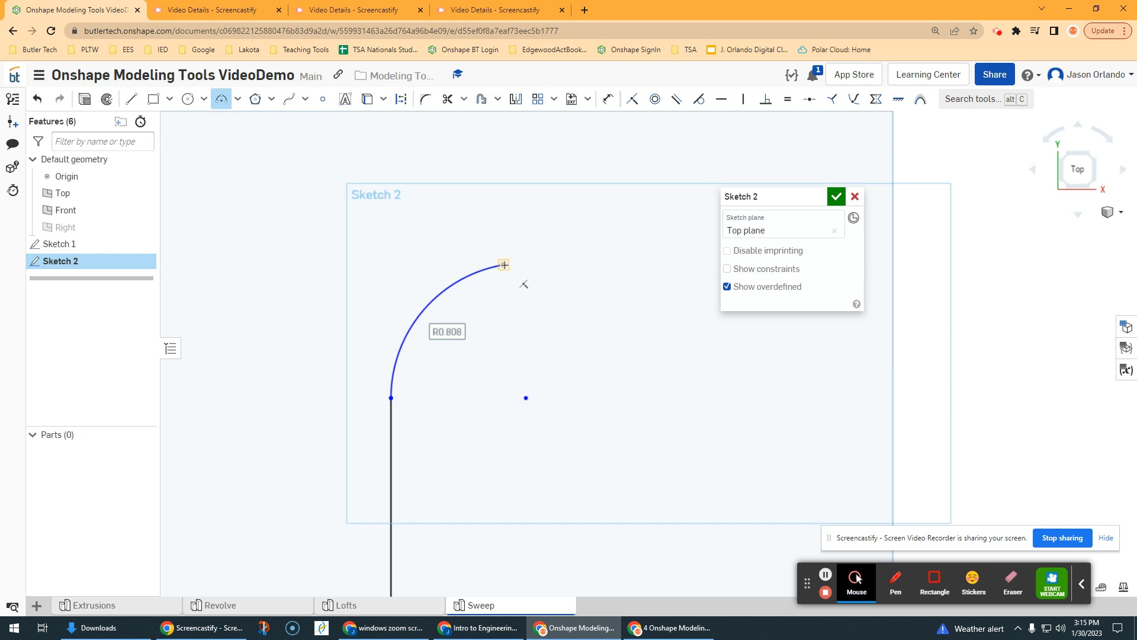
{"action": "left_click", "coordinate": [645, 302]}
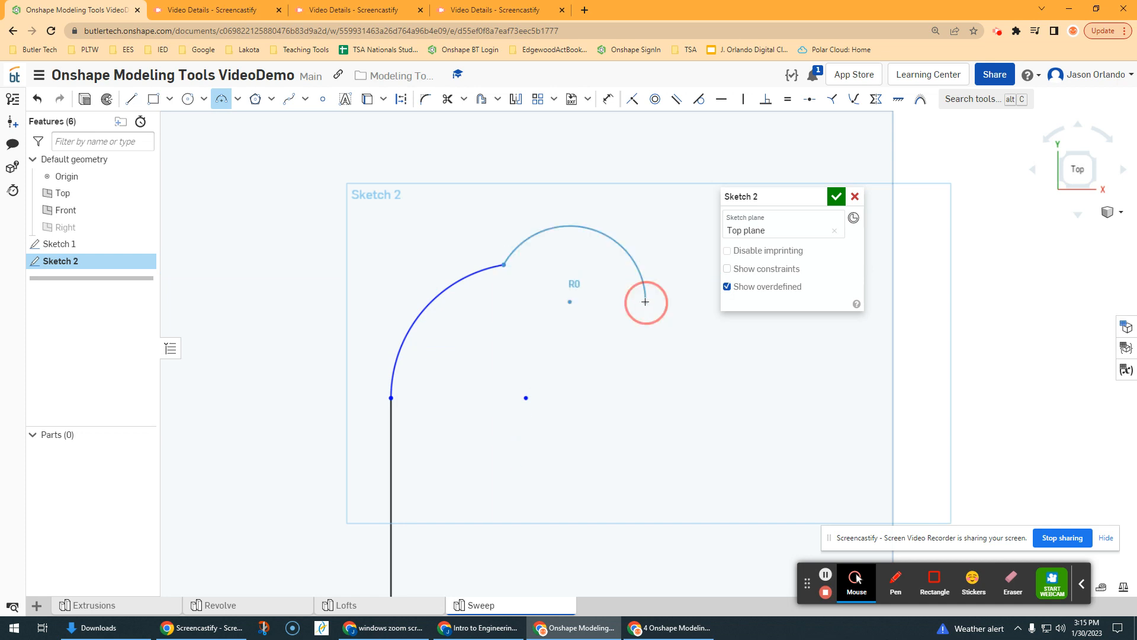
{"action": "scroll", "coordinate": [576, 279], "scroll_direction": "up", "scroll_amount": 2}
{"action": "scroll", "coordinate": [576, 279], "scroll_direction": "up", "scroll_amount": 2}
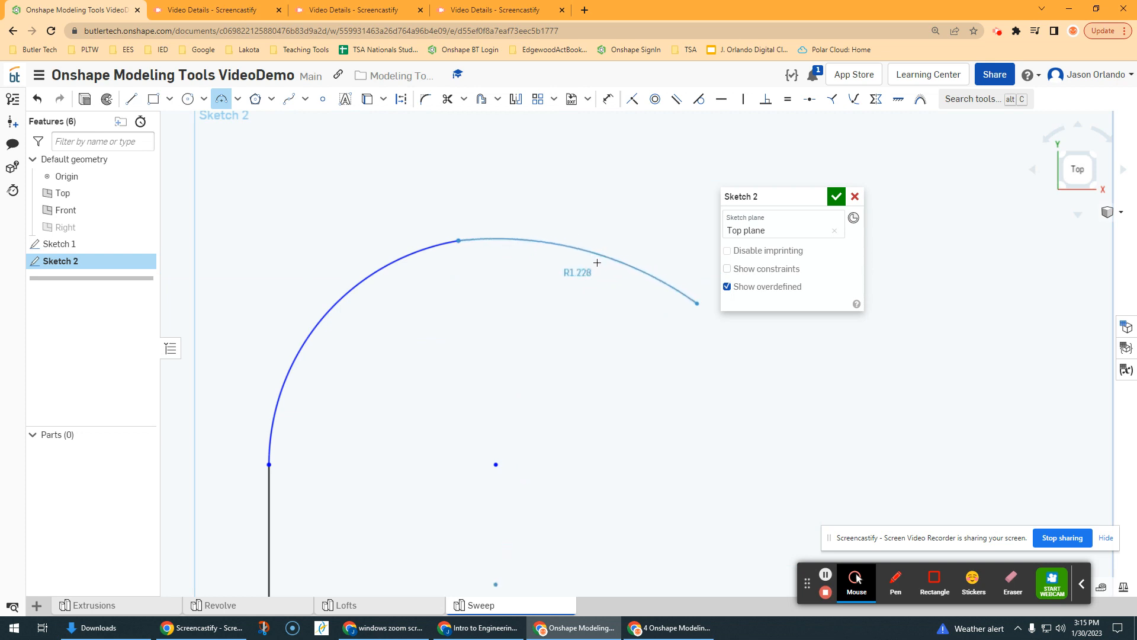
{"action": "left_click", "coordinate": [602, 251]}
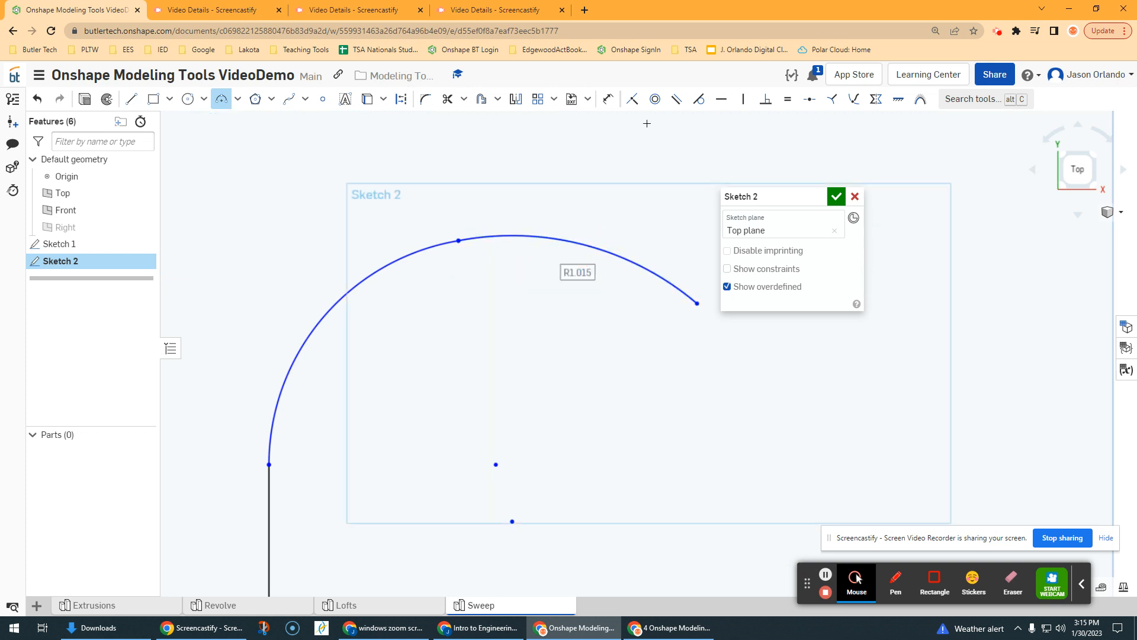
Step: Constrain the two arcs to be tangent to each other and finish the path sketch
{"action": "left_click", "coordinate": [698, 100]}
{"action": "left_click", "coordinate": [531, 235]}
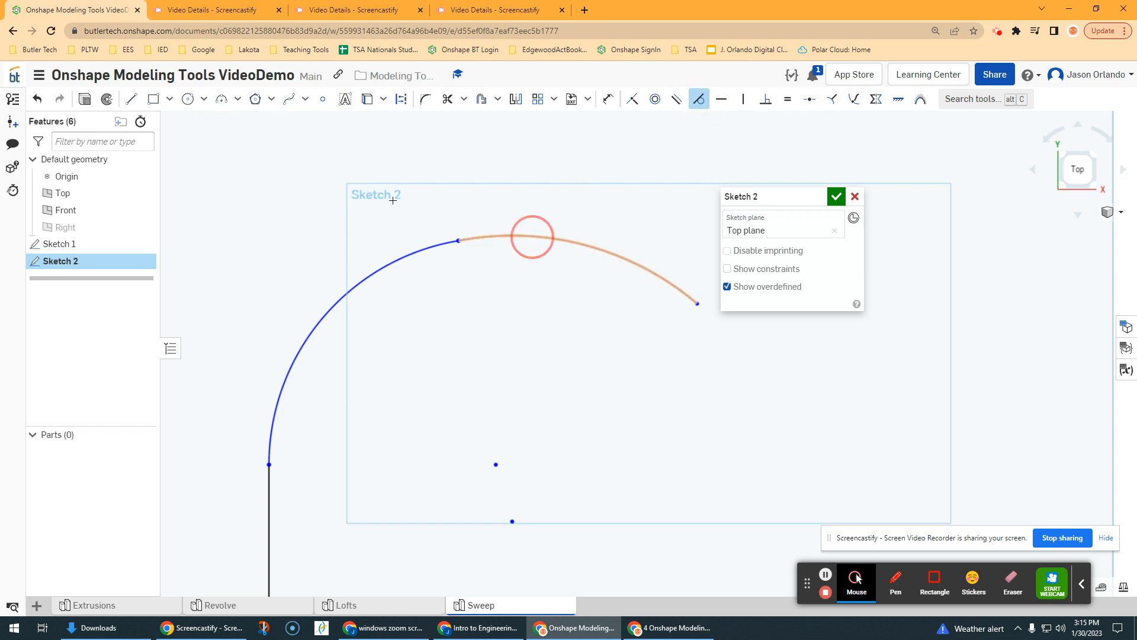
{"action": "left_click", "coordinate": [405, 254]}
{"action": "scroll", "coordinate": [432, 252], "scroll_direction": "down", "scroll_amount": 5}
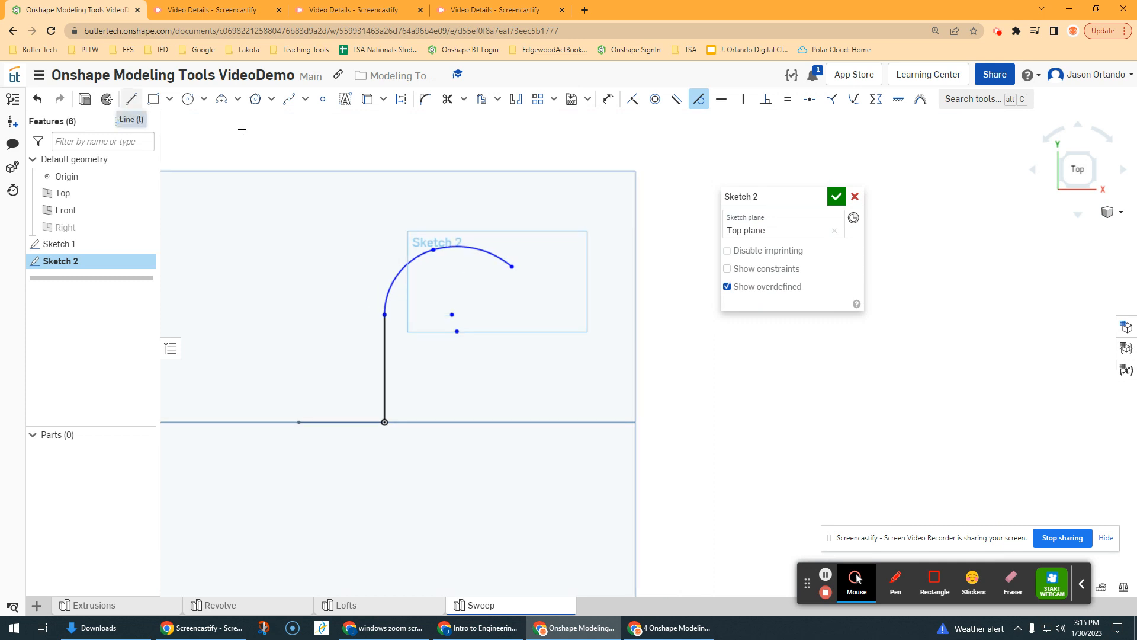
{"action": "left_click", "coordinate": [837, 198]}
Step: Set up a new solid sweep of the rectangular profile along the straight line and both arcs of the path sketch
{"action": "right_click_drag", "start_coordinate": [616, 259], "coordinate": [625, 236]}
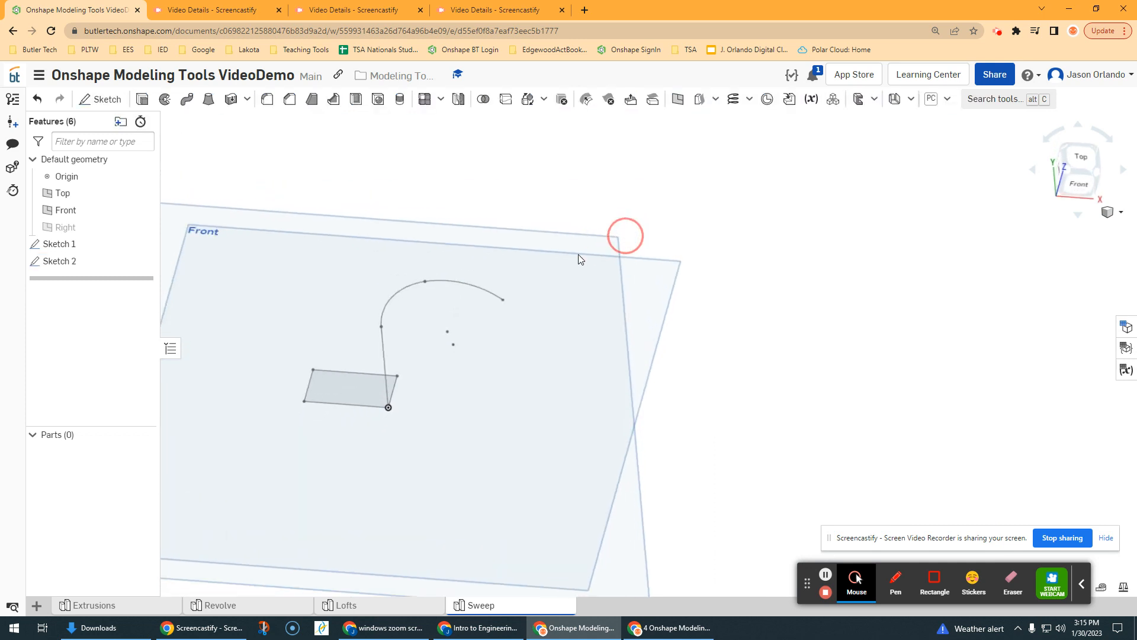
{"action": "left_click", "coordinate": [187, 101]}
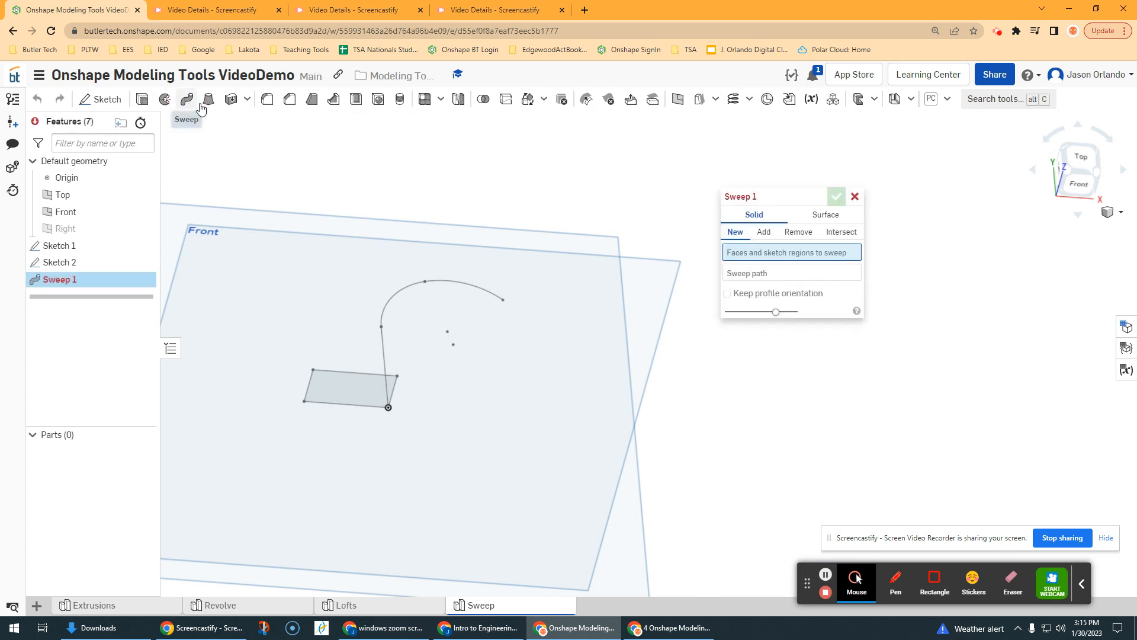
{"action": "left_click", "coordinate": [354, 388]}
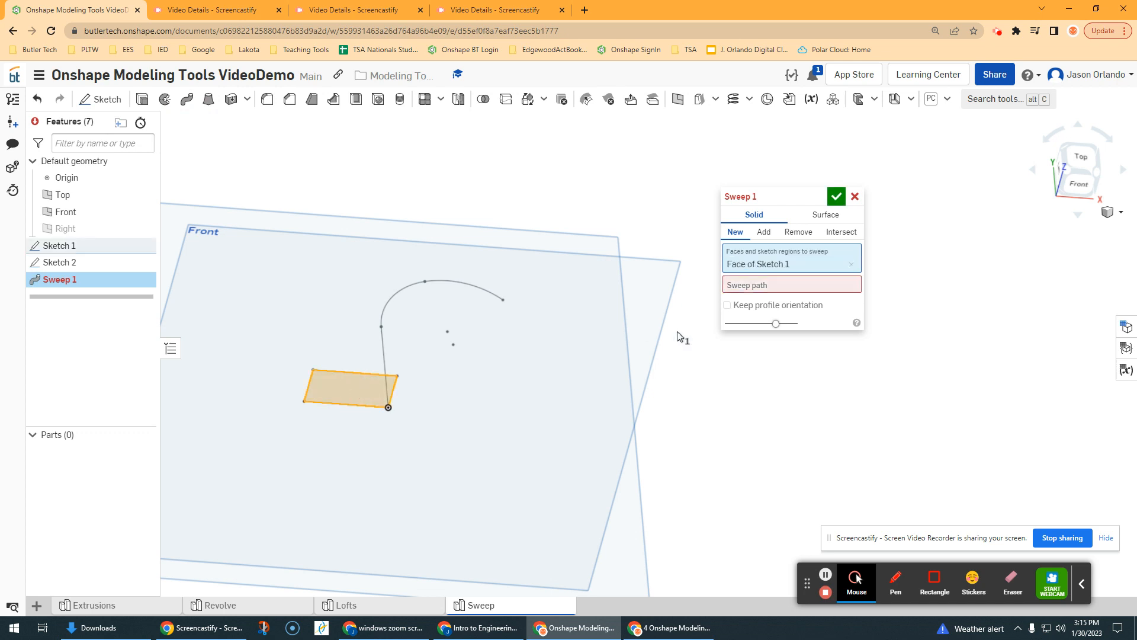
{"action": "left_click", "coordinate": [761, 288]}
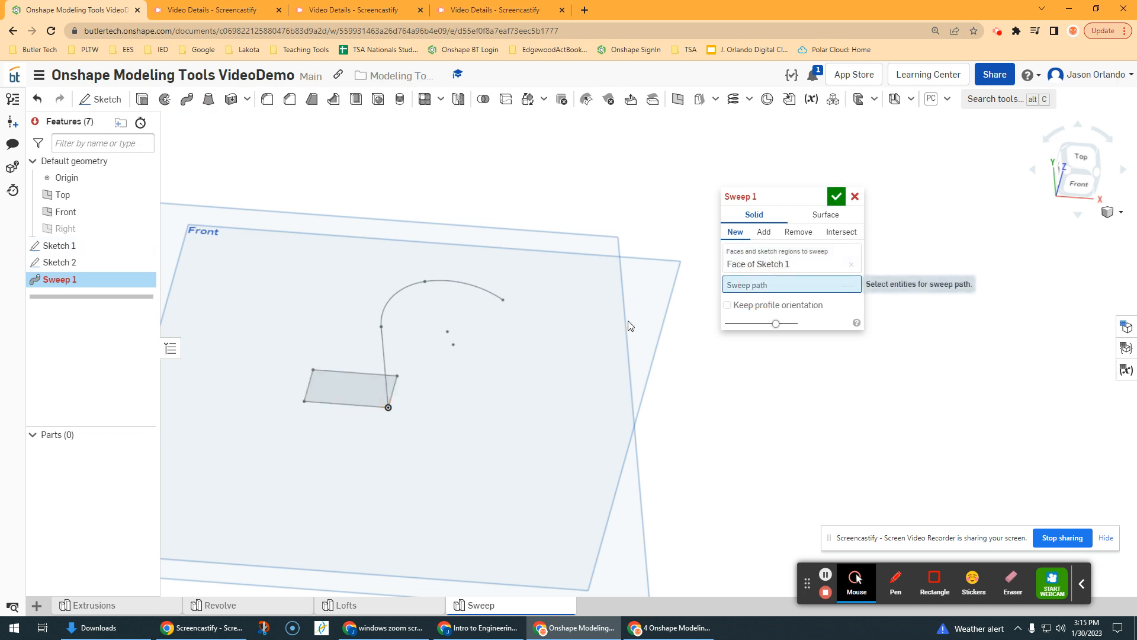
{"action": "left_click", "coordinate": [383, 343]}
{"action": "left_click", "coordinate": [403, 290]}
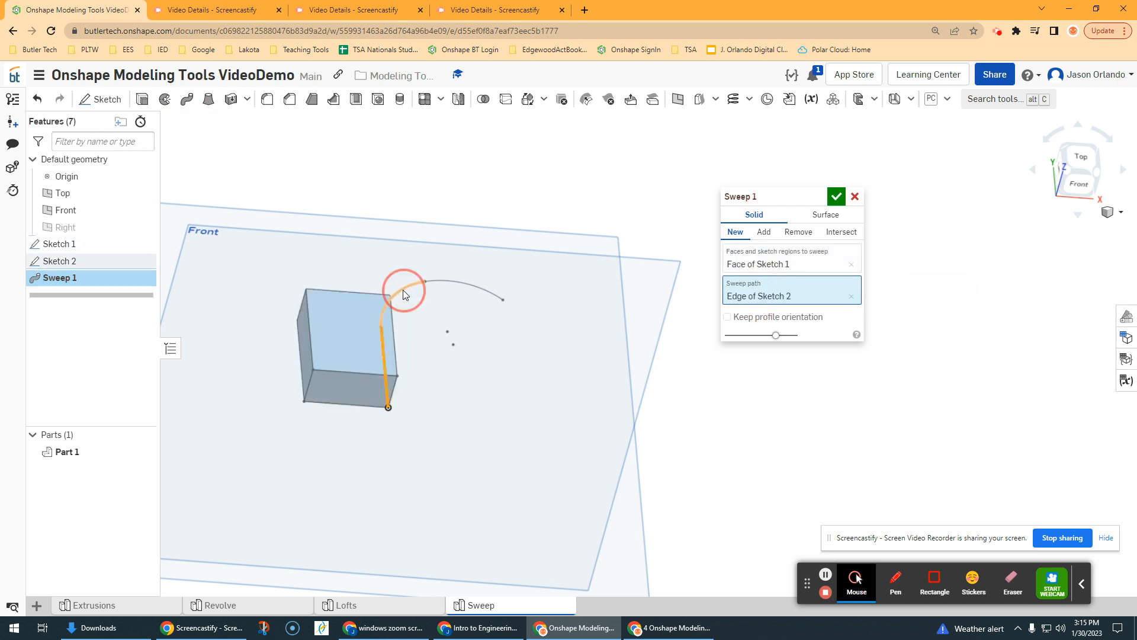
{"action": "left_click", "coordinate": [463, 283]}
{"action": "right_click_drag", "start_coordinate": [619, 308], "coordinate": [521, 315]}
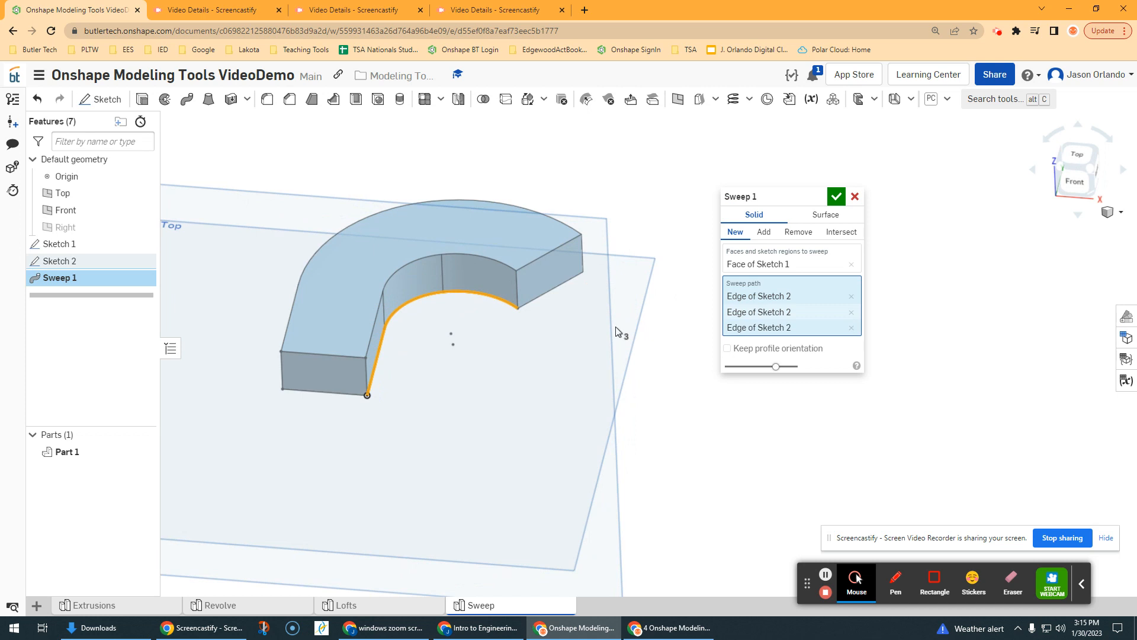
Step: Try the sweep with Keep profile orientation enabled, inspect the preview from several angles, and disable the option again
{"action": "left_click", "coordinate": [728, 349]}
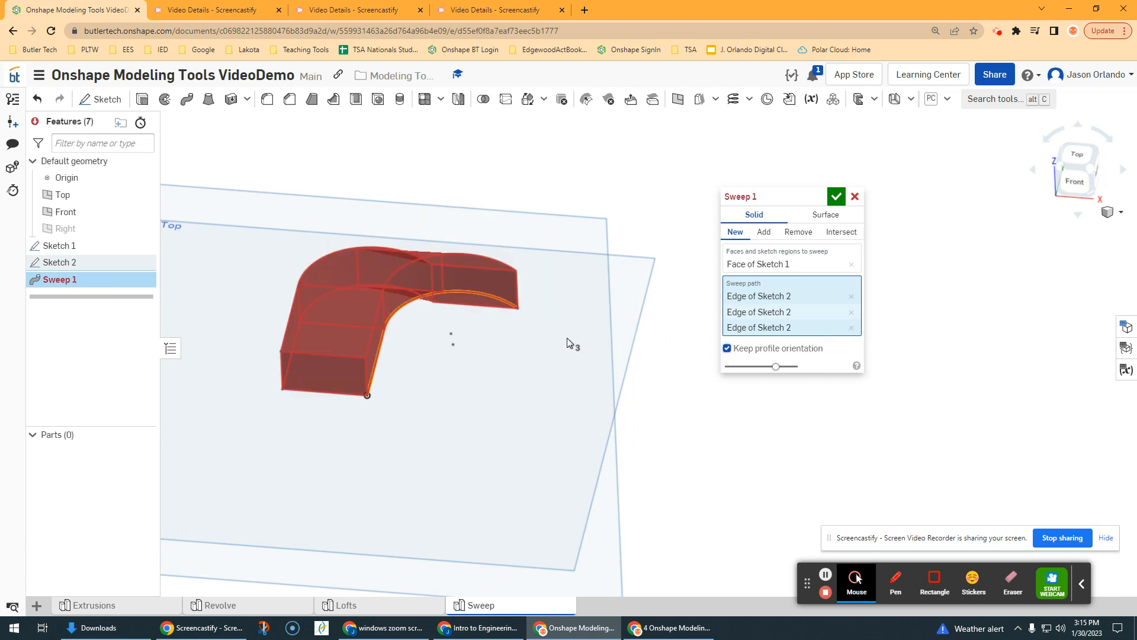
{"action": "right_click_drag", "start_coordinate": [521, 337], "coordinate": [530, 390]}
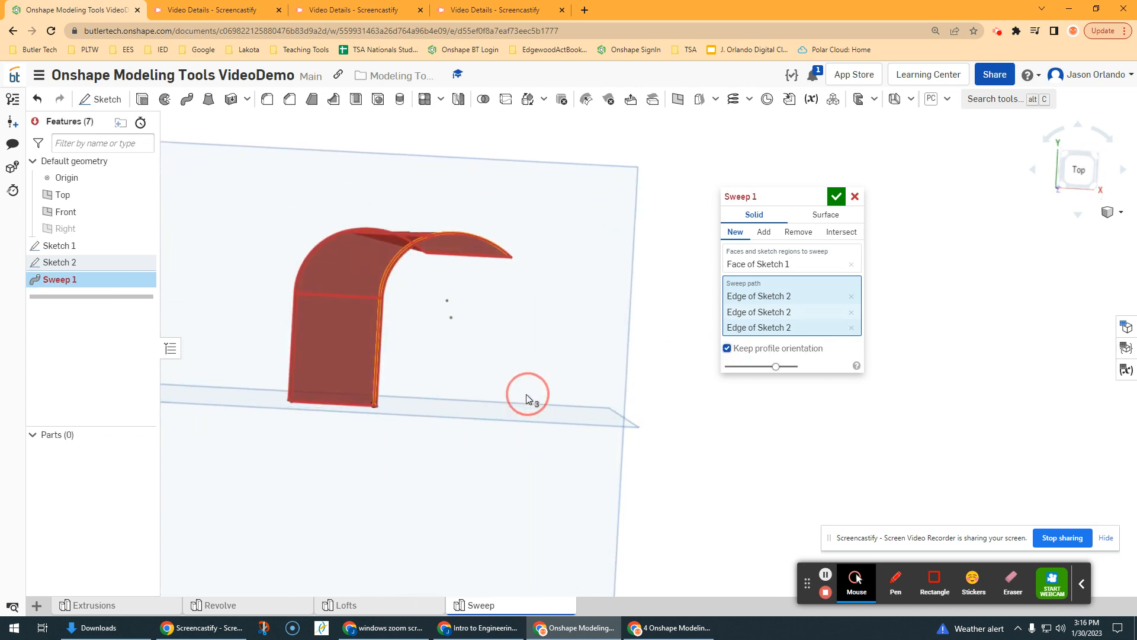
{"action": "scroll", "coordinate": [408, 252], "scroll_direction": "up", "scroll_amount": 5}
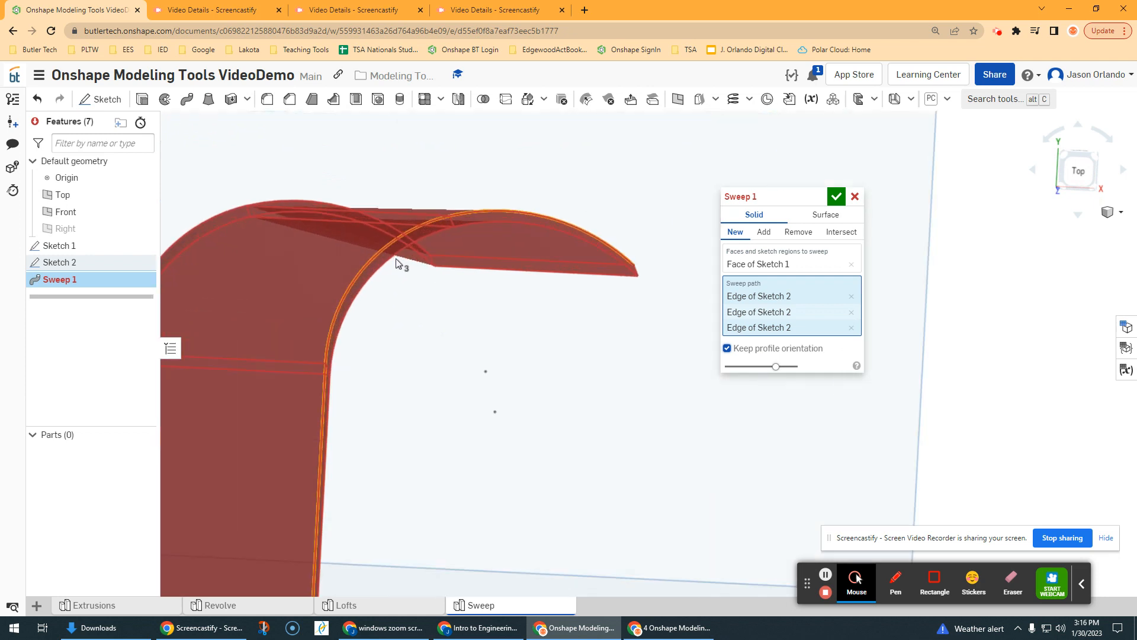
{"action": "scroll", "coordinate": [557, 231], "scroll_direction": "down", "scroll_amount": 2}
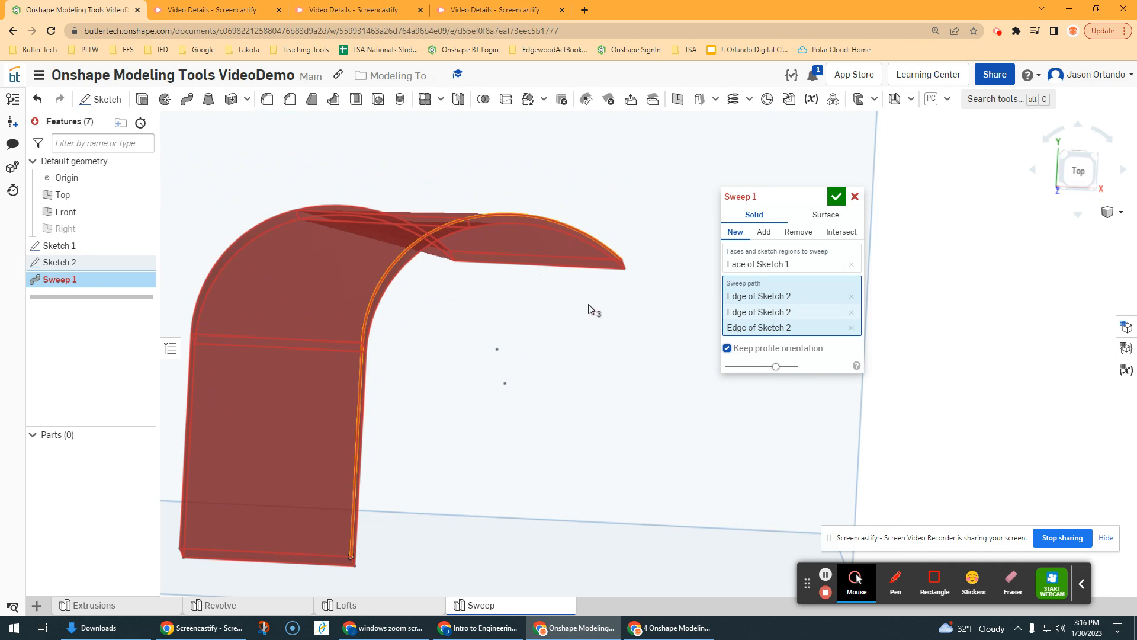
{"action": "right_click_drag", "start_coordinate": [588, 305], "coordinate": [399, 299]}
{"action": "left_click", "coordinate": [727, 349]}
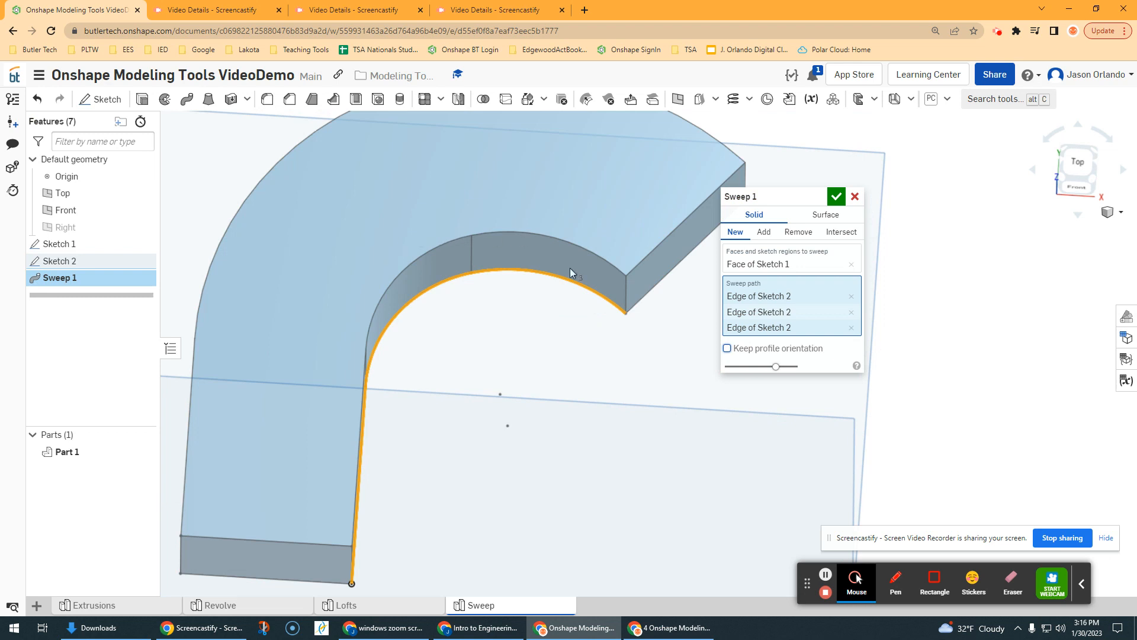
Step: Accept the sweep along the line-and-arc path with Keep profile orientation off
{"action": "scroll", "coordinate": [459, 348], "scroll_direction": "down", "scroll_amount": 3}
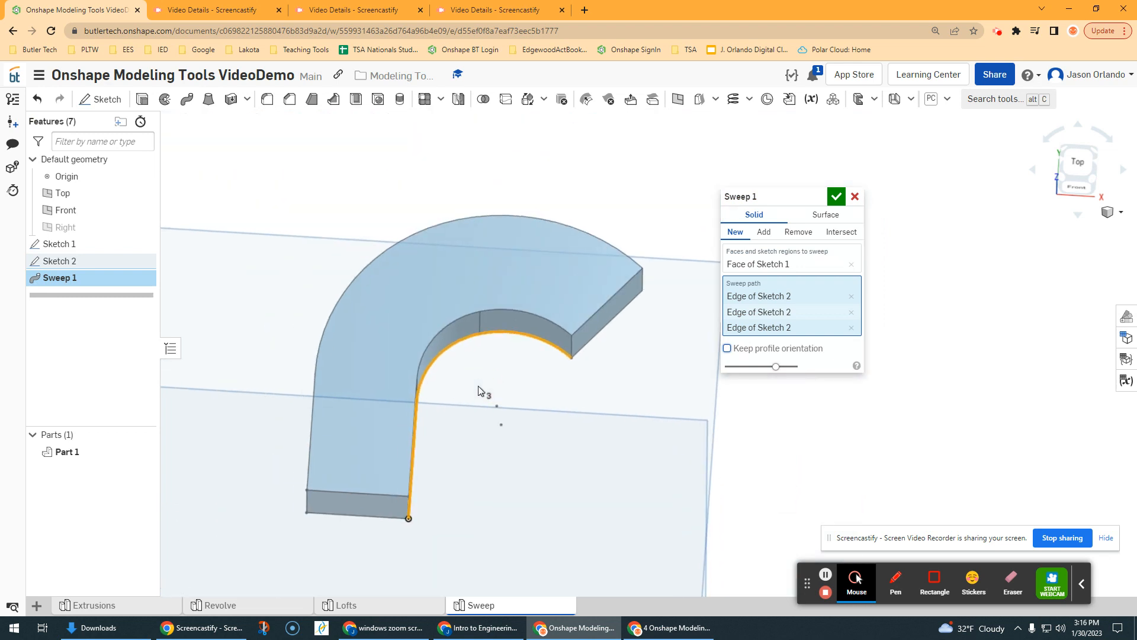
{"action": "scroll", "coordinate": [482, 394], "scroll_direction": "down", "scroll_amount": 2}
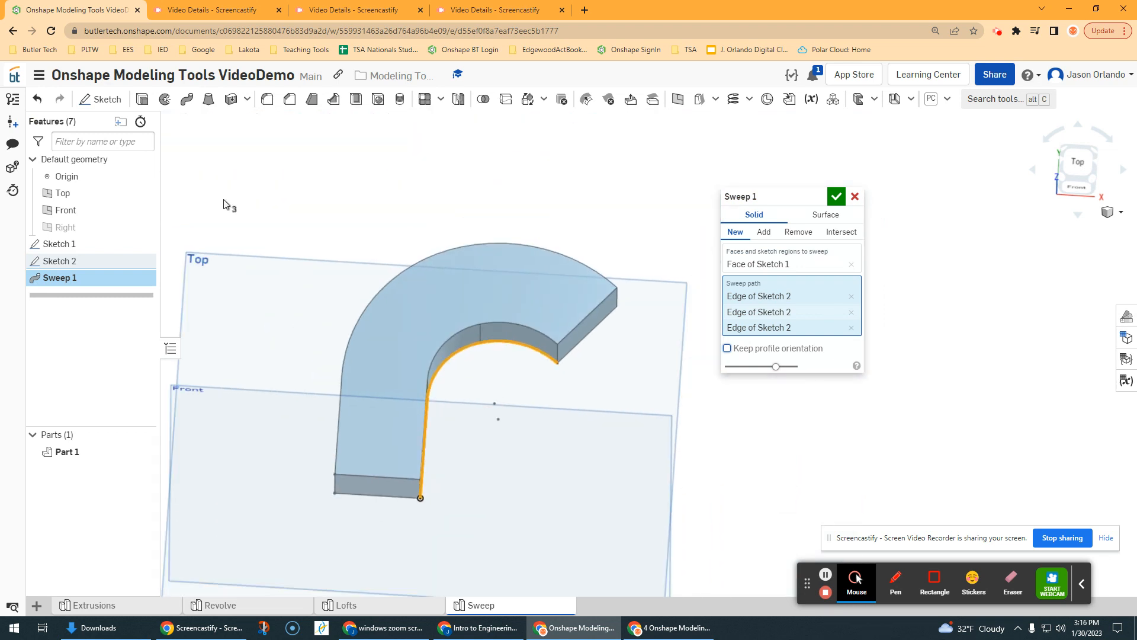
{"action": "left_click", "coordinate": [837, 196]}
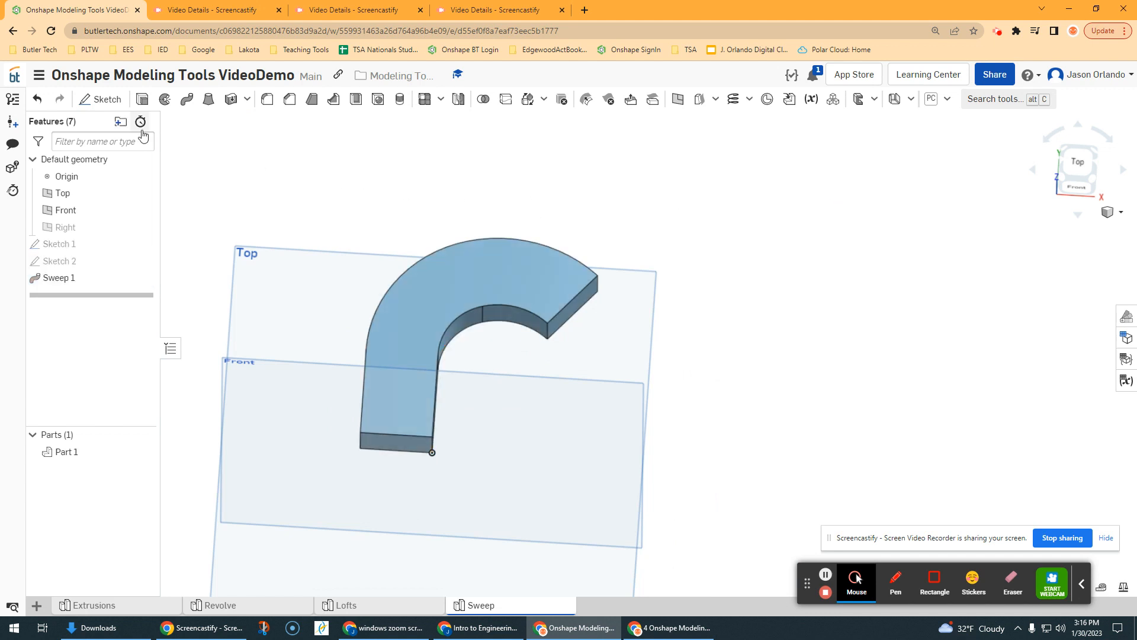
Step: Sketch a rectangle about 1.27 by 0.65 on the Front plane, to the left of the swept part, and finish the sketch
{"action": "left_click", "coordinate": [101, 99]}
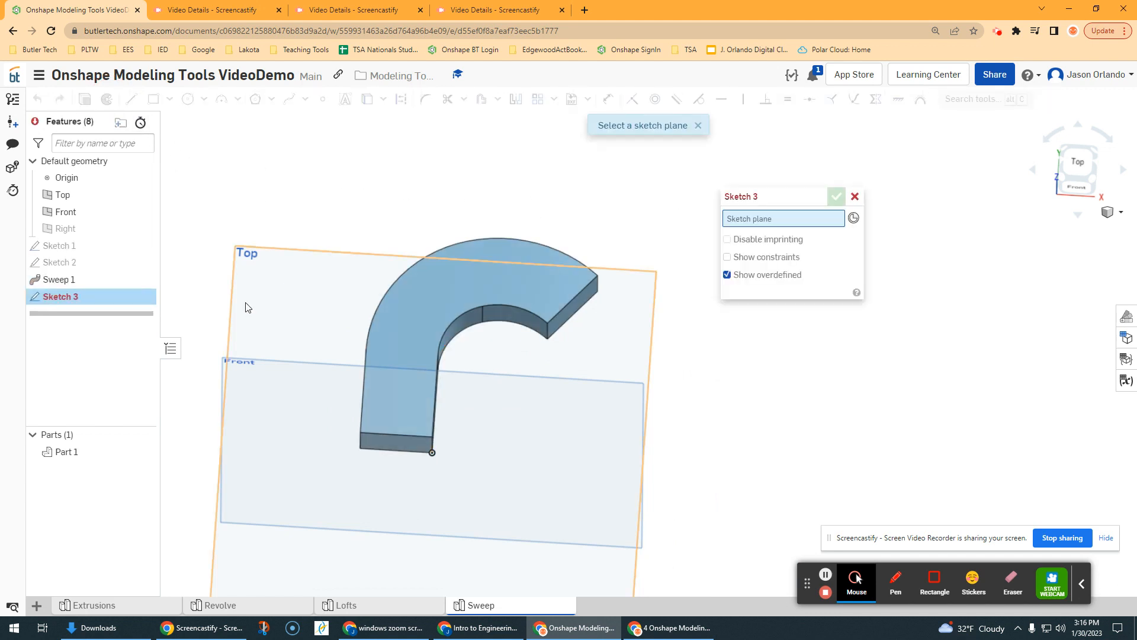
{"action": "mouse_move", "coordinate": [690, 371]}
{"action": "right_mouse_down"}
{"action": "mouse_move", "coordinate": [718, 363]}
{"action": "mouse_move", "coordinate": [701, 373]}
{"action": "right_mouse_up"}
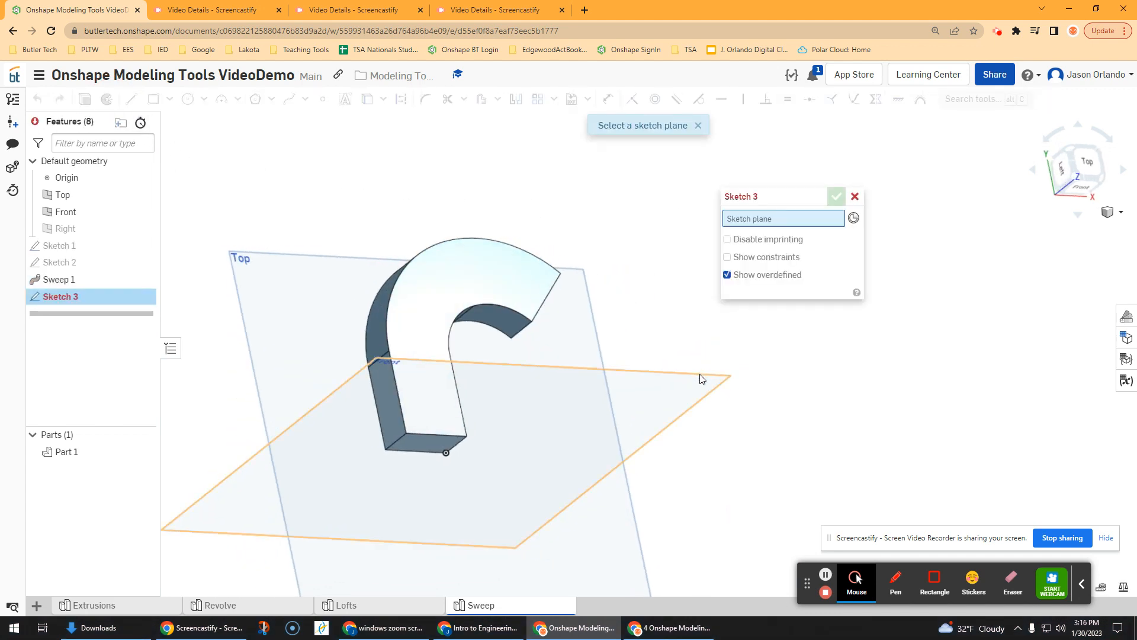
{"action": "left_click", "coordinate": [701, 375]}
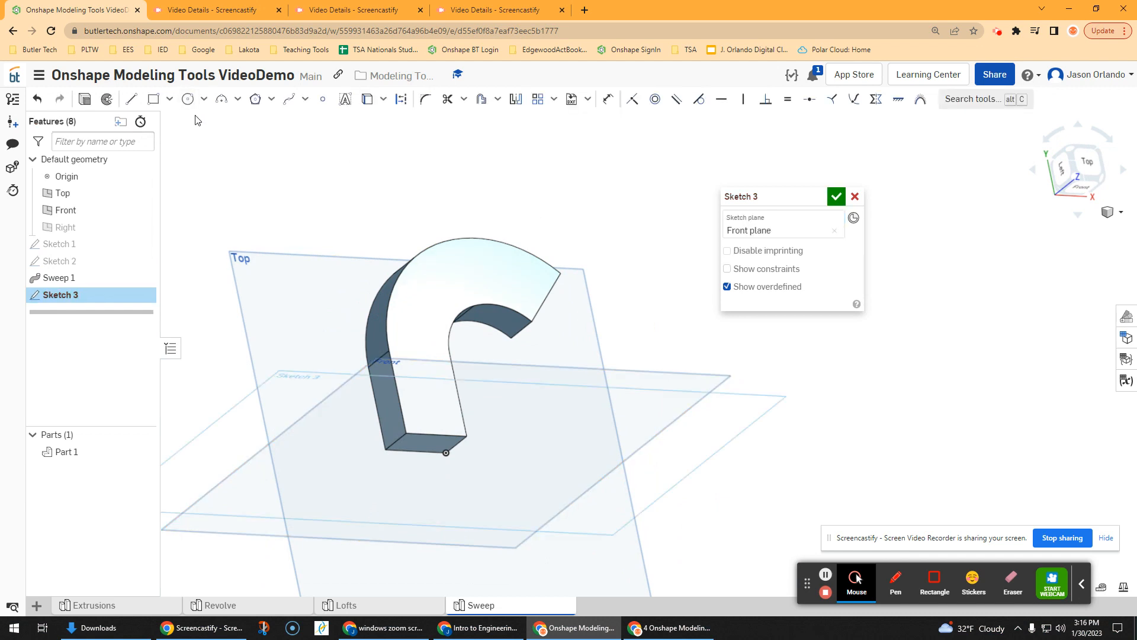
{"action": "key", "text": "n"}
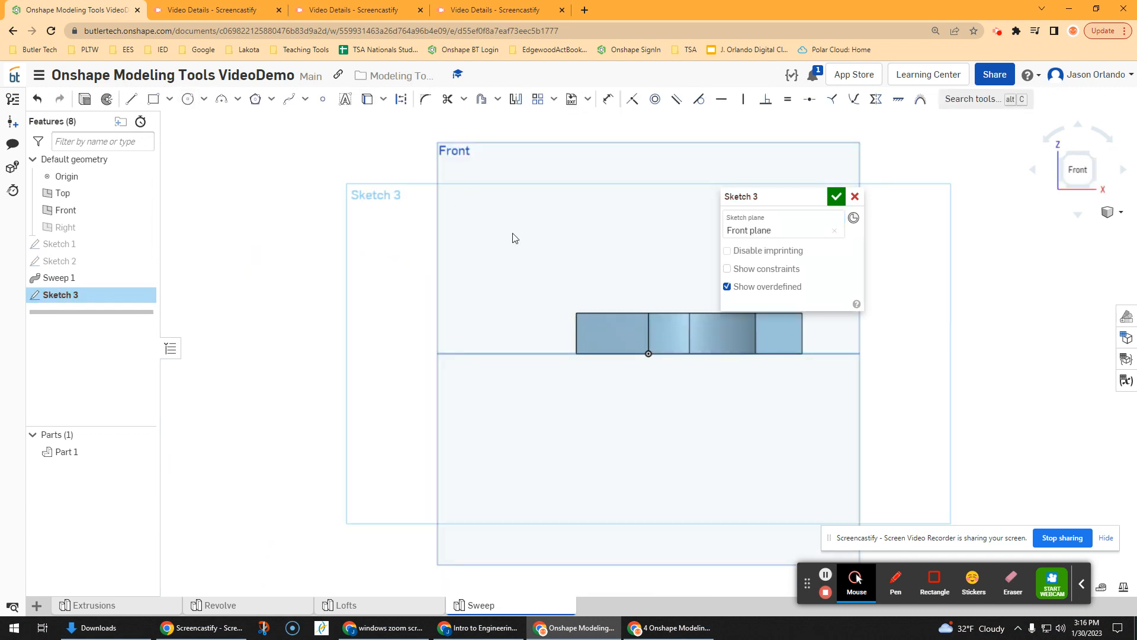
{"action": "left_click", "coordinate": [153, 99]}
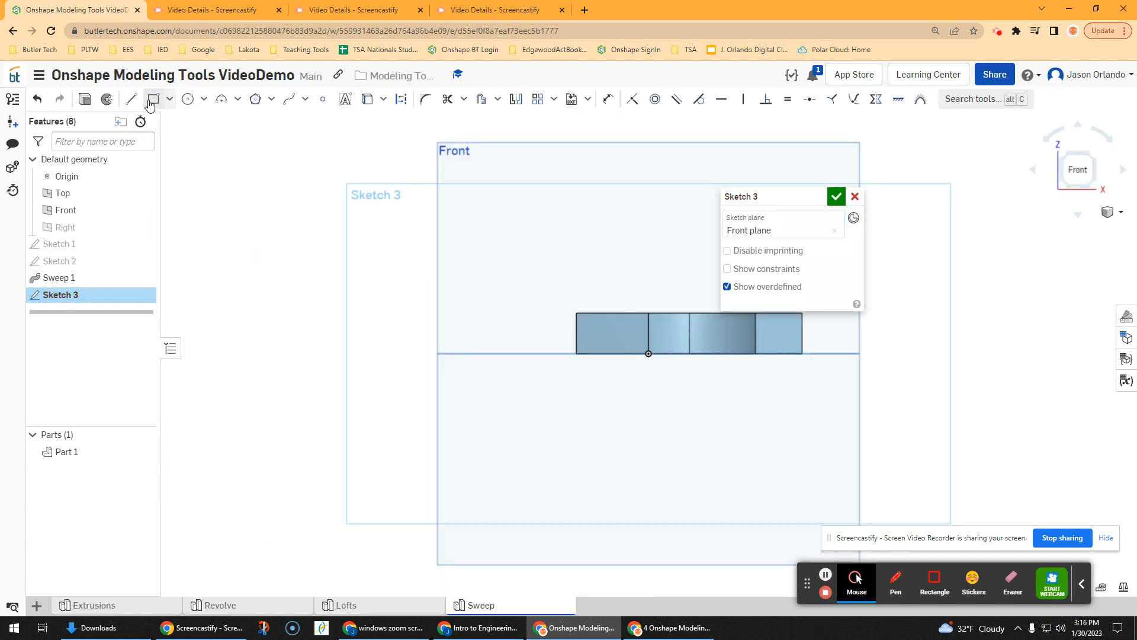
{"action": "left_click", "coordinate": [493, 352]}
{"action": "left_click", "coordinate": [405, 308]}
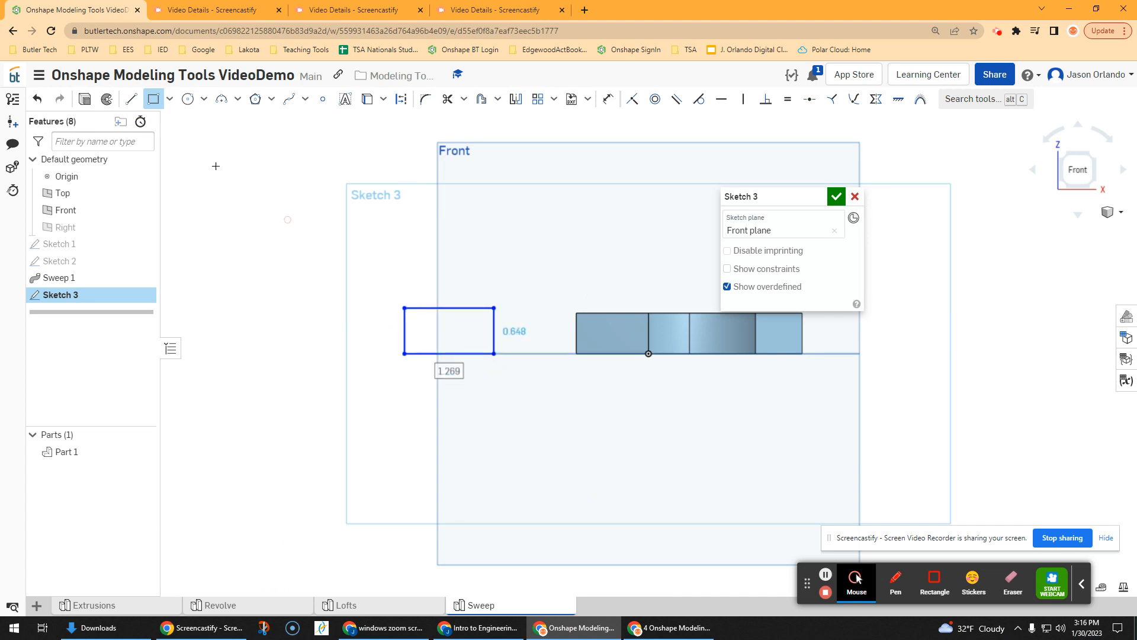
{"action": "left_click", "coordinate": [837, 198]}
Step: Start a new sketch on the Top plane and view it straight on
{"action": "scroll", "coordinate": [514, 212], "scroll_direction": "down", "scroll_amount": 2}
{"action": "right_click_drag", "start_coordinate": [507, 212], "coordinate": [505, 241]}
{"action": "left_click", "coordinate": [99, 101]}
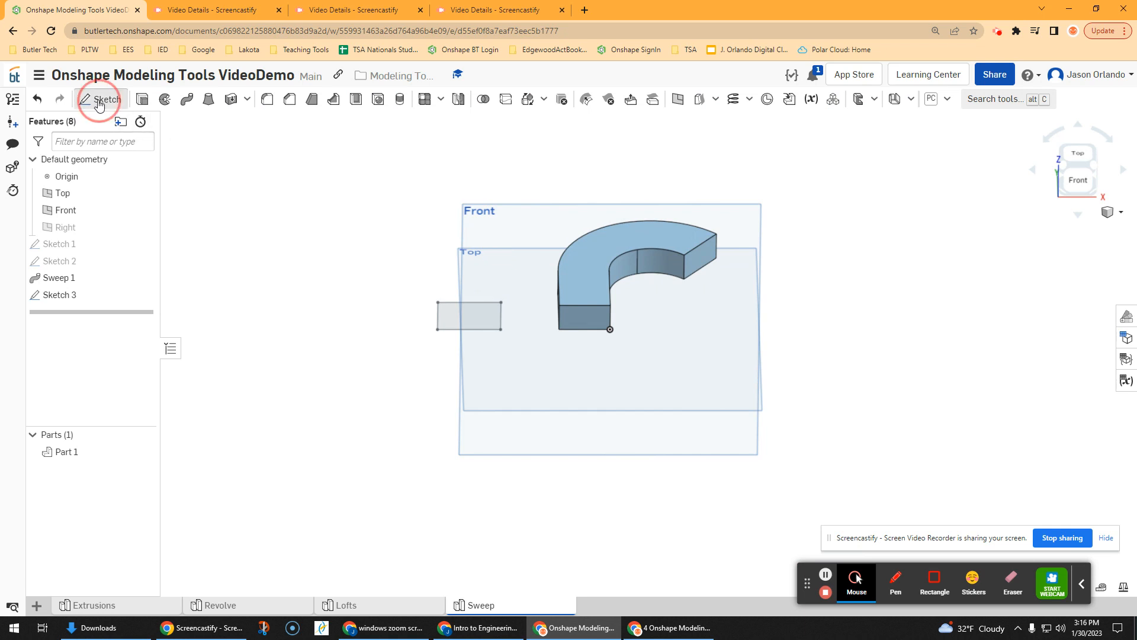
{"action": "right_click_drag", "start_coordinate": [396, 219], "coordinate": [415, 248]}
{"action": "left_click", "coordinate": [452, 244]}
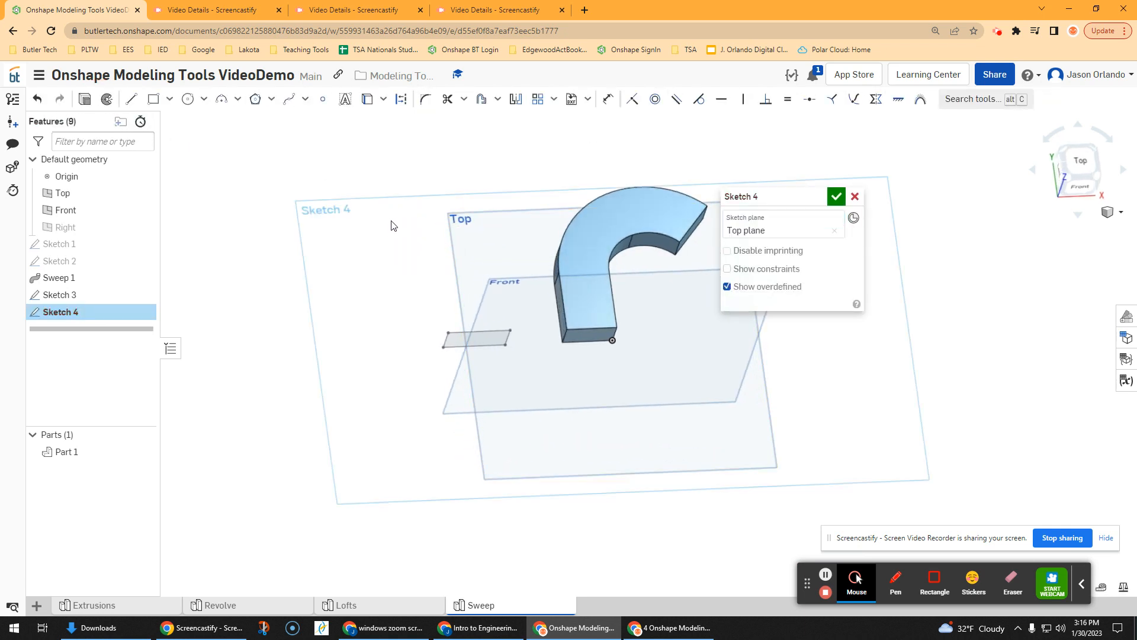
{"action": "key", "text": "n"}
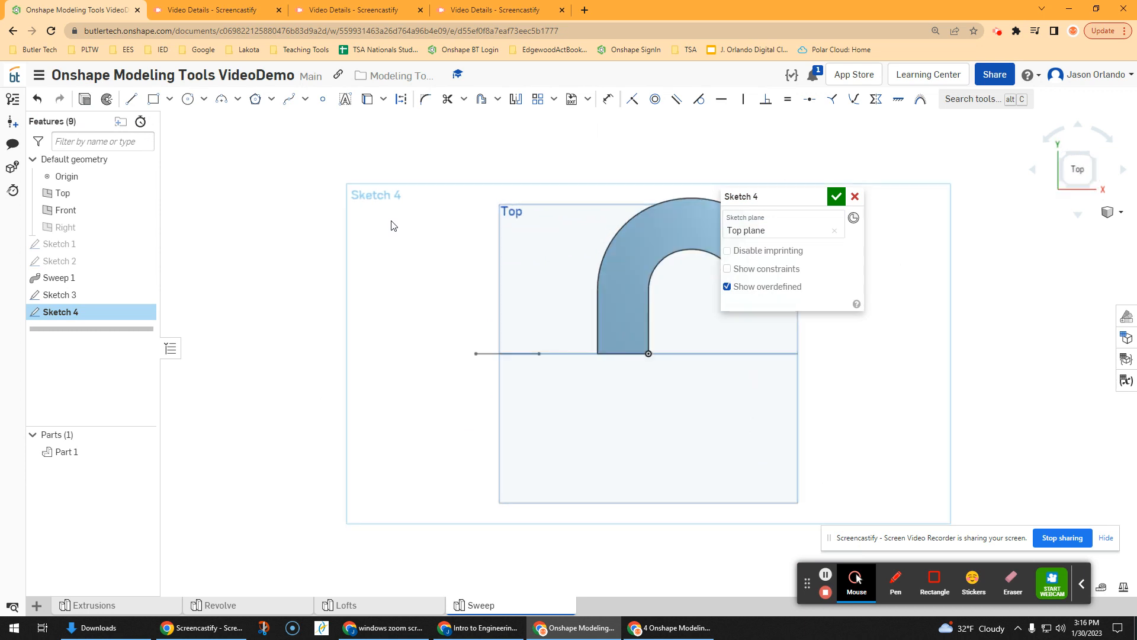
Step: Draw a wavy six-point spline upward from the left end of the new rectangle as a sweep path and finish the sketch
{"action": "left_click", "coordinate": [289, 99]}
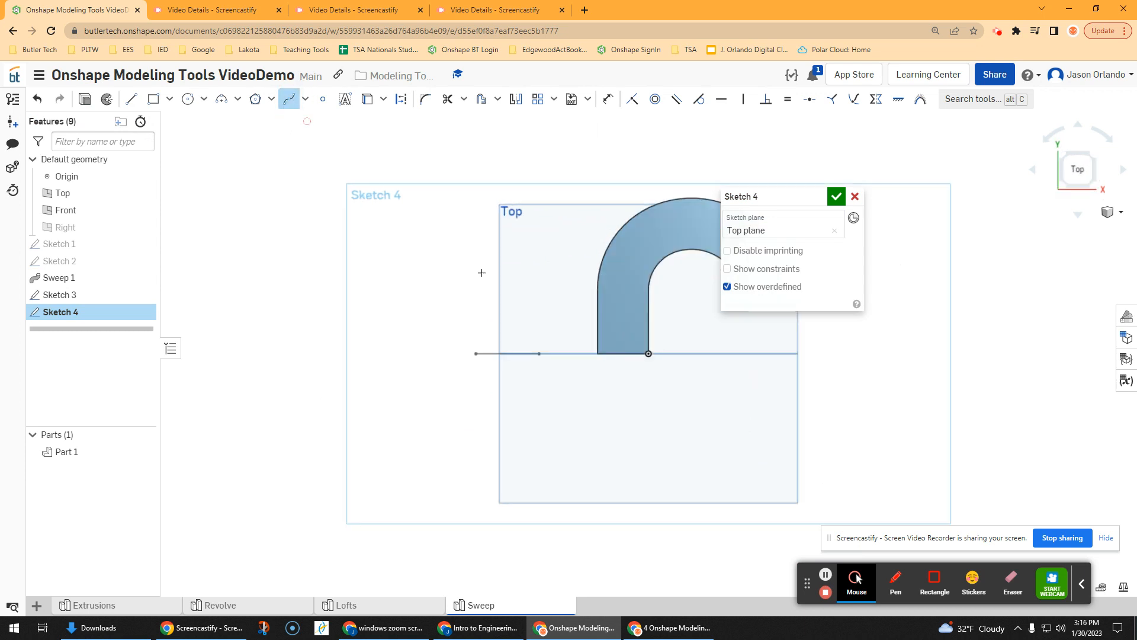
{"action": "left_click", "coordinate": [476, 354]}
{"action": "scroll", "coordinate": [478, 316], "scroll_direction": "up", "scroll_amount": 3}
{"action": "scroll", "coordinate": [478, 294], "scroll_direction": "down", "scroll_amount": 4}
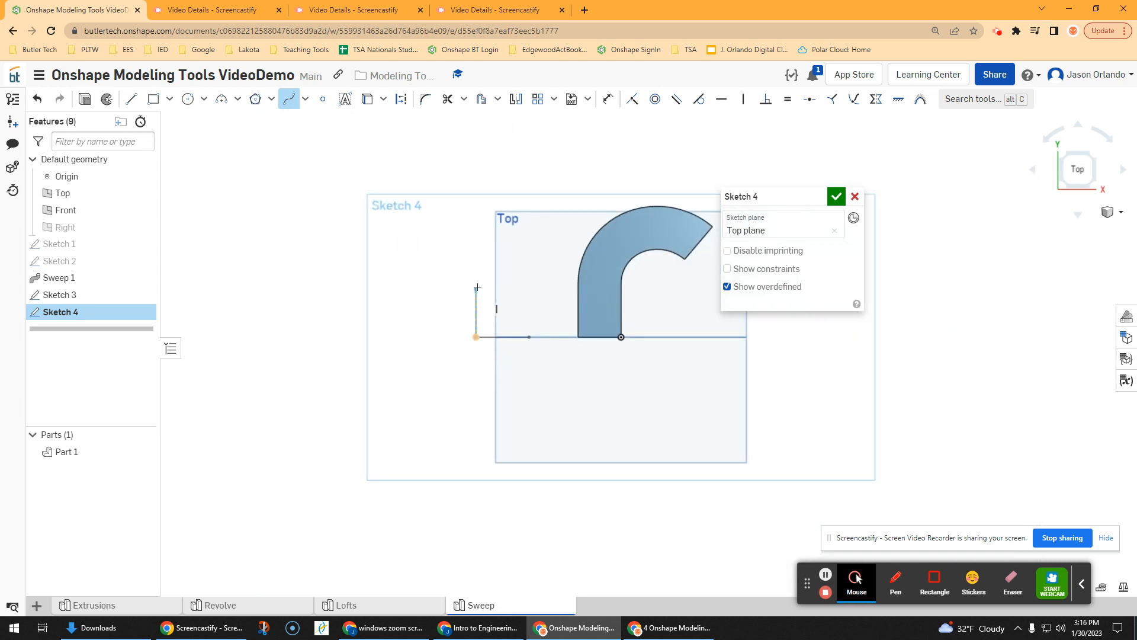
{"action": "left_click", "coordinate": [485, 283]}
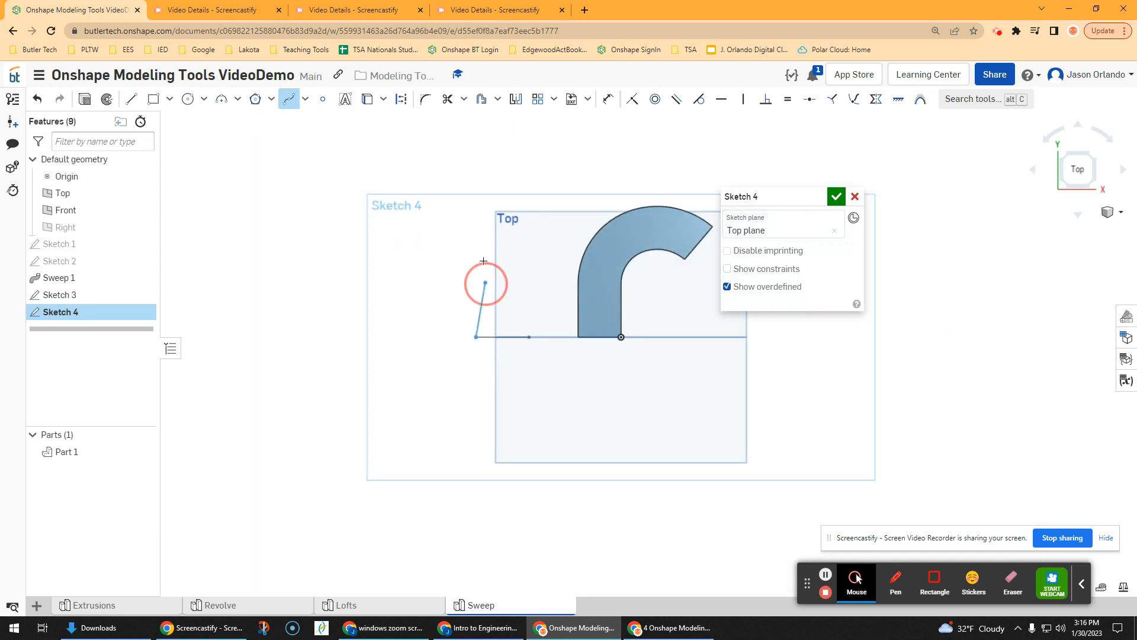
{"action": "left_click", "coordinate": [475, 224]}
{"action": "scroll", "coordinate": [472, 214], "scroll_direction": "down", "scroll_amount": 2}
{"action": "middle_click_drag", "start_coordinate": [471, 214], "coordinate": [459, 314]}
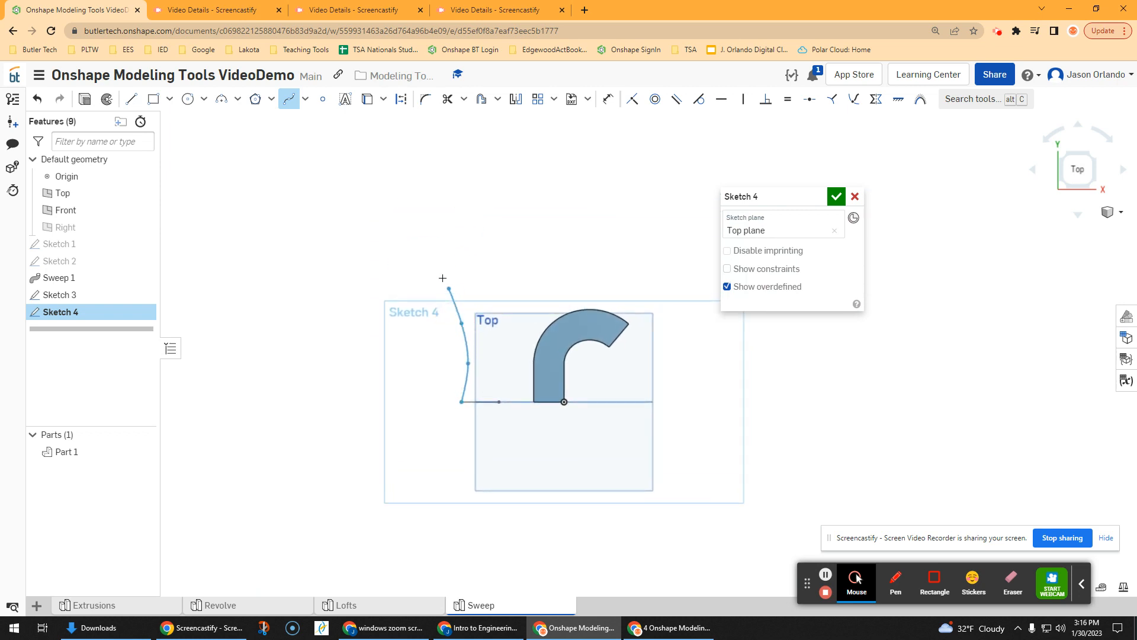
{"action": "left_click", "coordinate": [442, 275]}
{"action": "left_click", "coordinate": [438, 217]}
{"action": "double_click", "coordinate": [461, 145]}
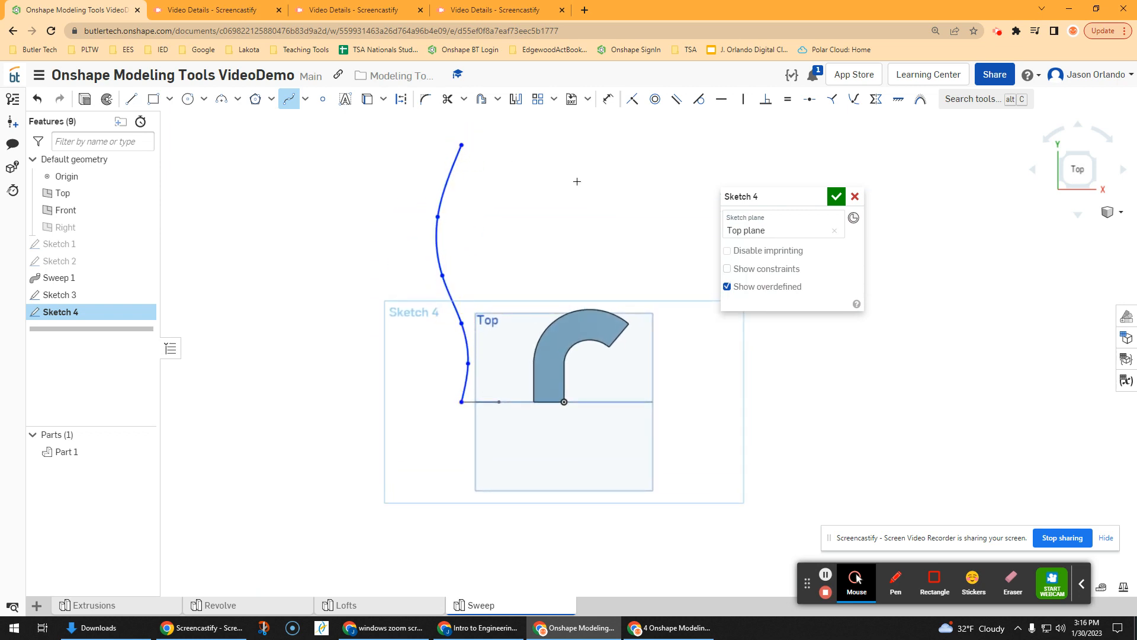
{"action": "scroll", "coordinate": [536, 241], "scroll_direction": "down", "scroll_amount": 1}
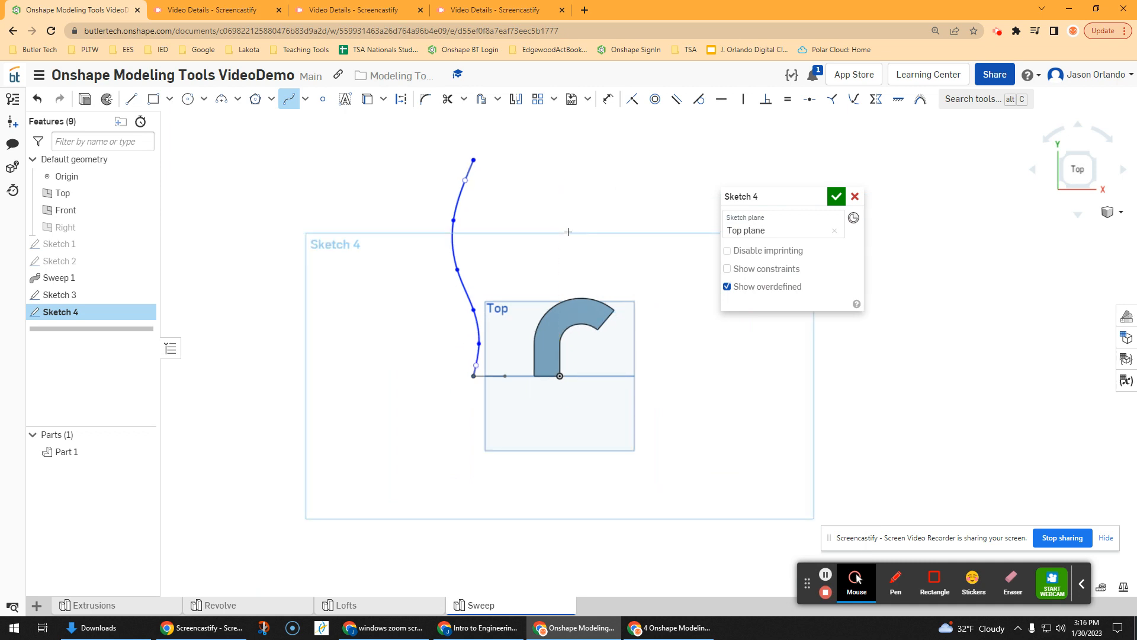
{"action": "left_click", "coordinate": [835, 196]}
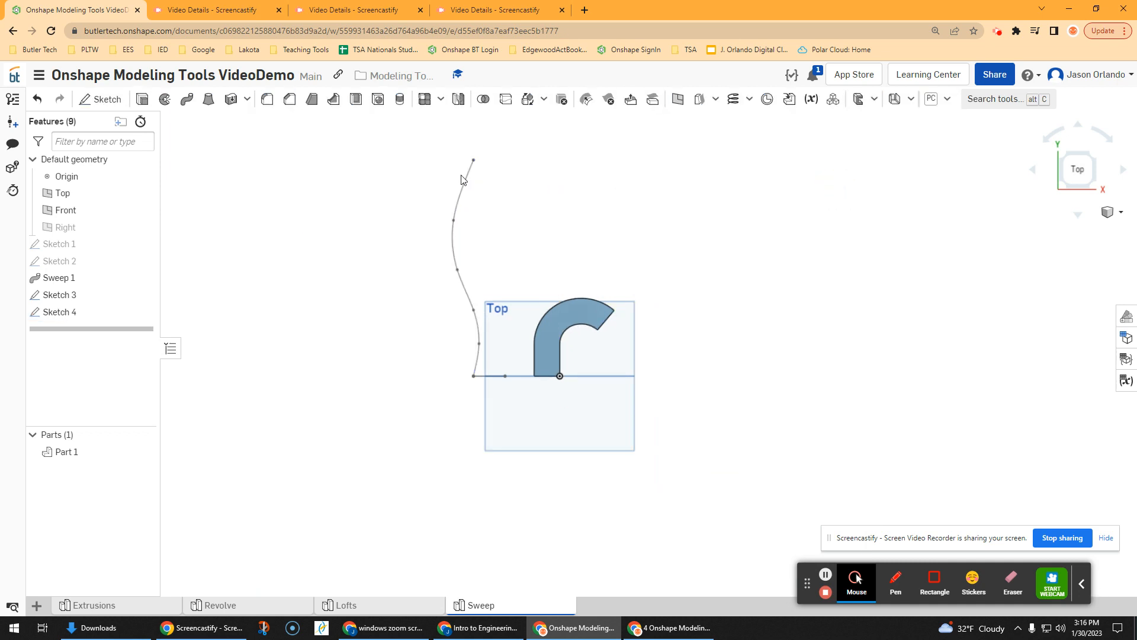
Step: Sweep the new rectangle along the wavy spline path as a new solid
{"action": "left_click", "coordinate": [142, 100]}
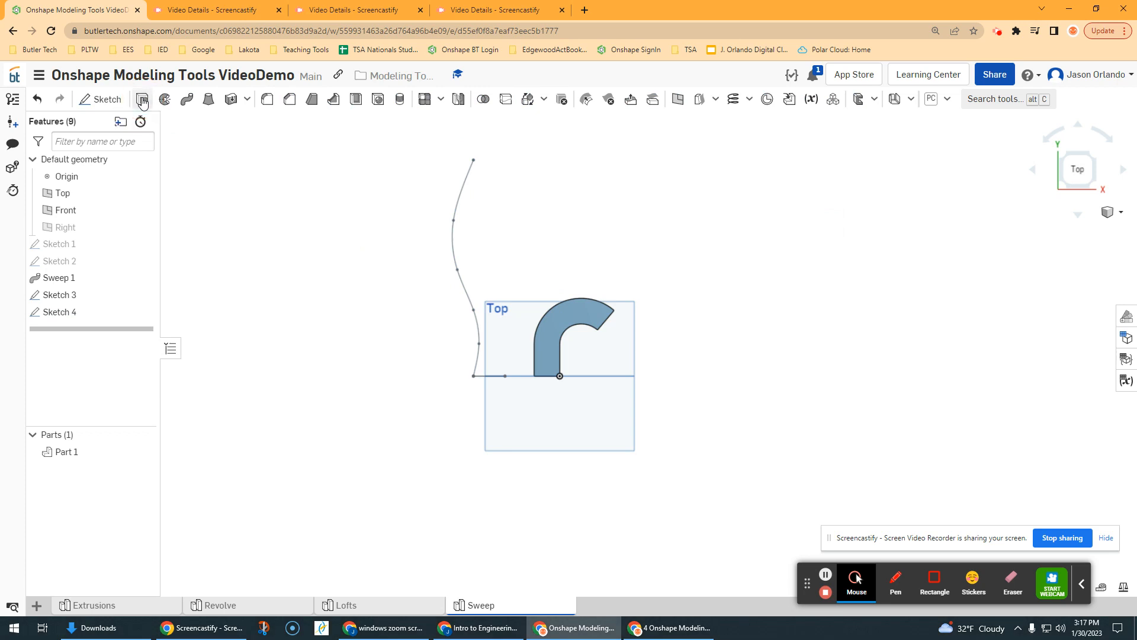
{"action": "left_click", "coordinate": [187, 99]}
{"action": "right_click_drag", "start_coordinate": [432, 418], "coordinate": [487, 363]}
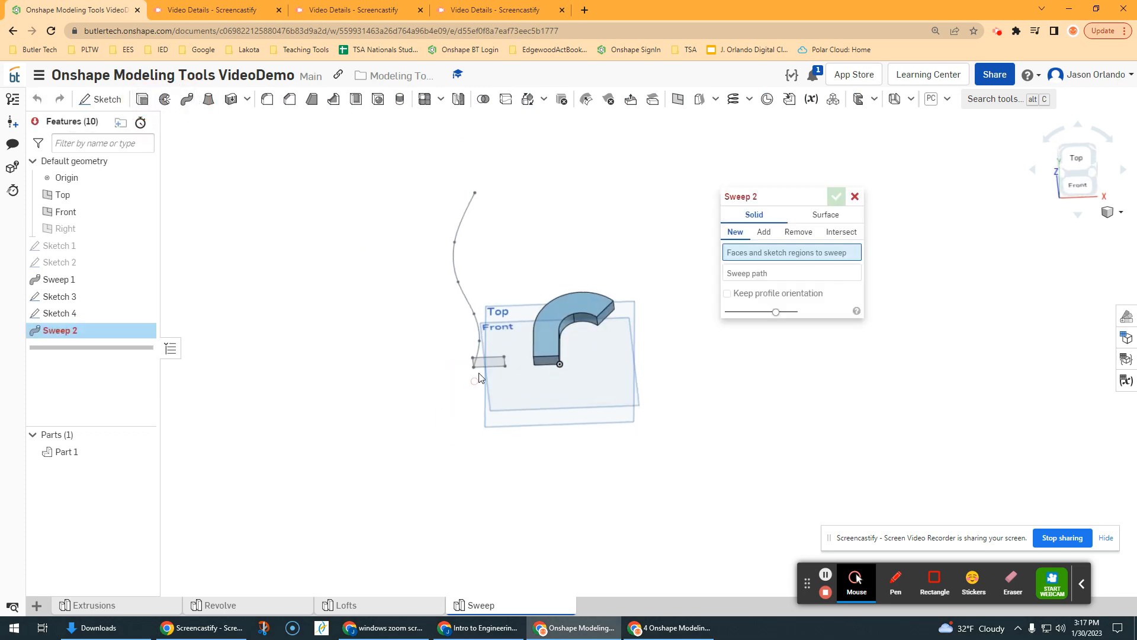
{"action": "left_click", "coordinate": [487, 363]}
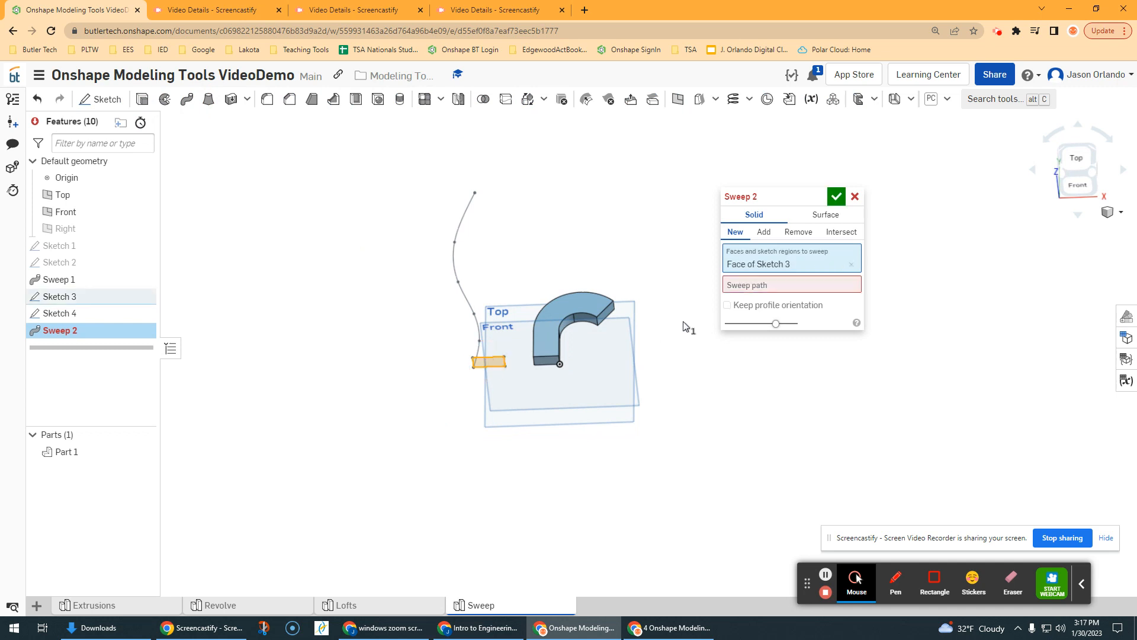
{"action": "left_click", "coordinate": [763, 287]}
{"action": "left_click", "coordinate": [476, 324]}
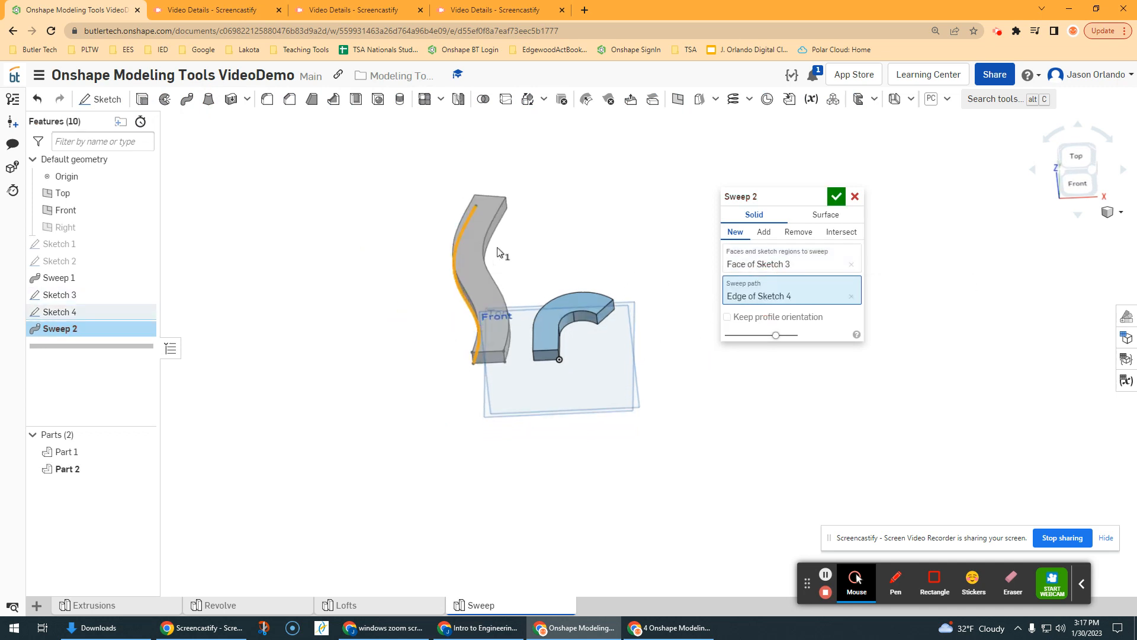
Step: Preview the spline sweep with Keep profile orientation on, switch the option back off and accept the sweep
{"action": "right_click_drag", "start_coordinate": [589, 267], "coordinate": [571, 290]}
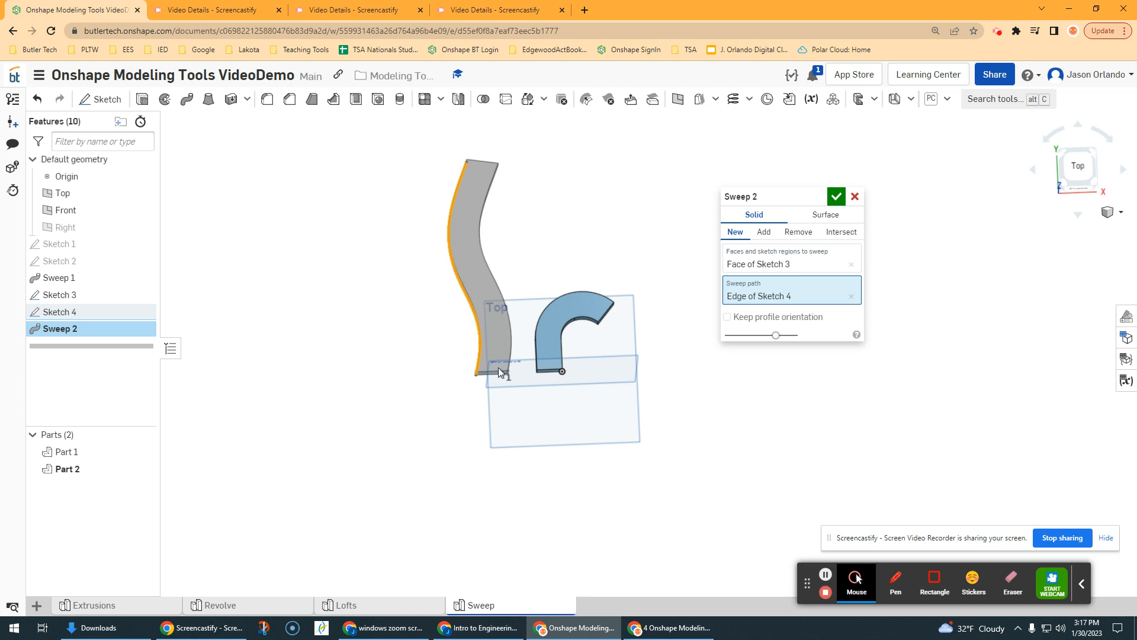
{"action": "scroll", "coordinate": [475, 368], "scroll_direction": "up", "scroll_amount": 3}
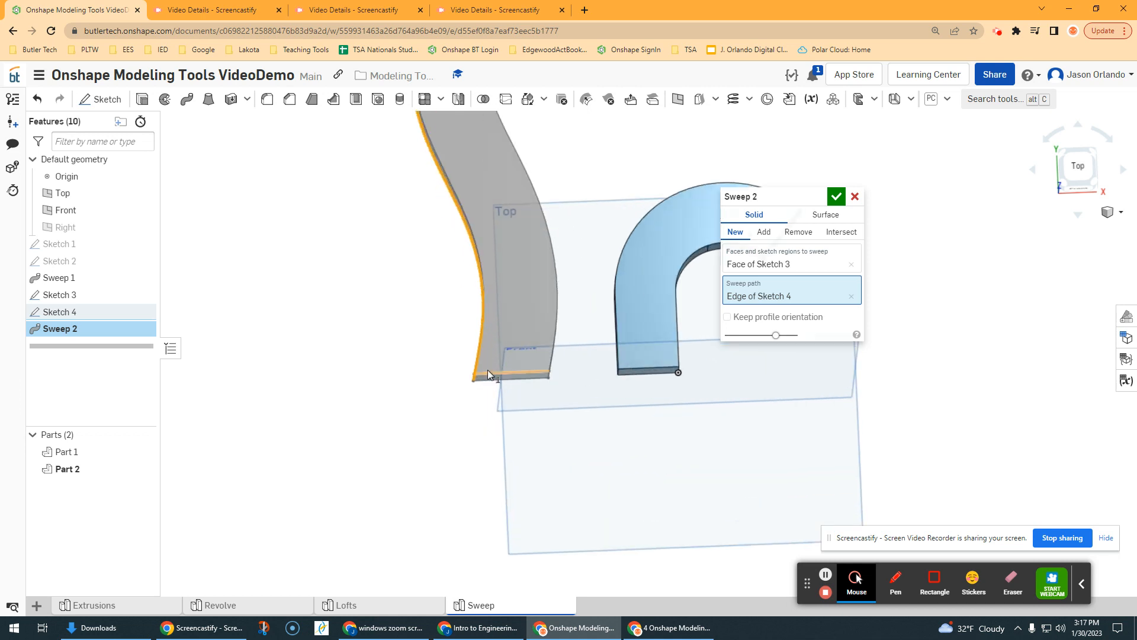
{"action": "right_click_drag", "start_coordinate": [475, 226], "coordinate": [555, 348]}
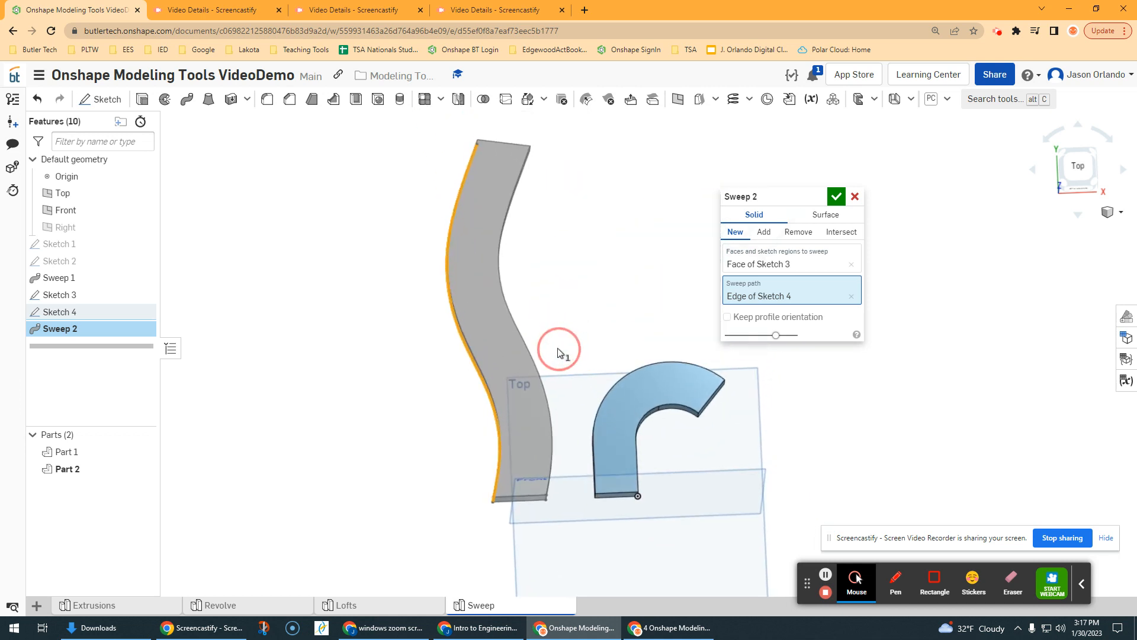
{"action": "left_click", "coordinate": [727, 317]}
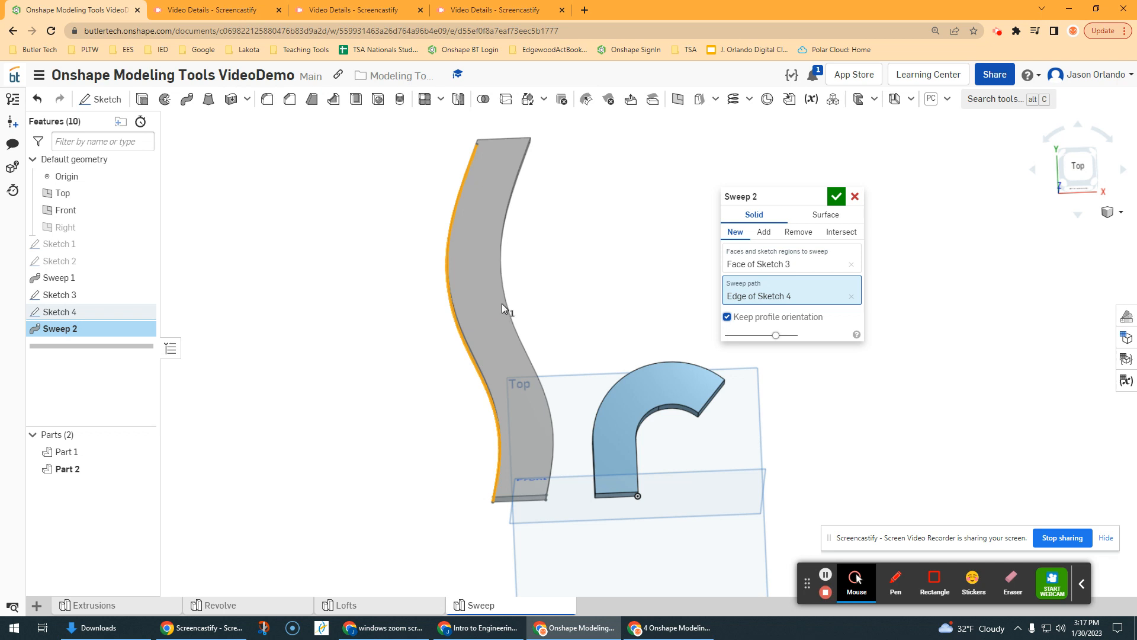
{"action": "left_click", "coordinate": [727, 316]}
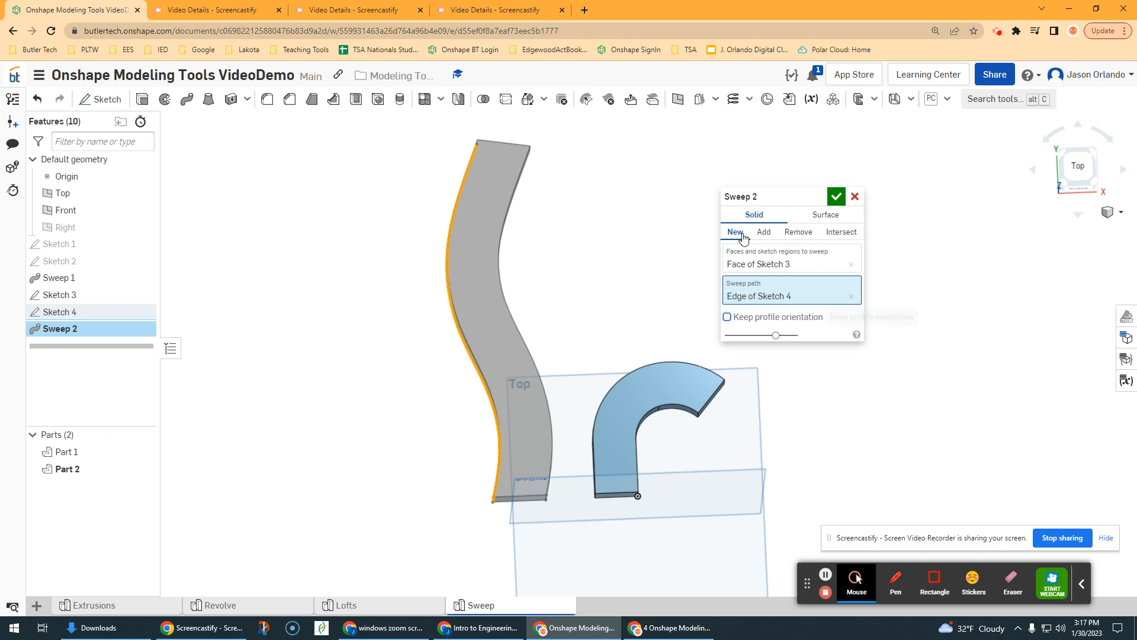
{"action": "left_click", "coordinate": [835, 197]}
Step: Start a section view using the front end face of the wavy swept part as the section plane
{"action": "right_click_drag", "start_coordinate": [650, 253], "coordinate": [657, 225]}
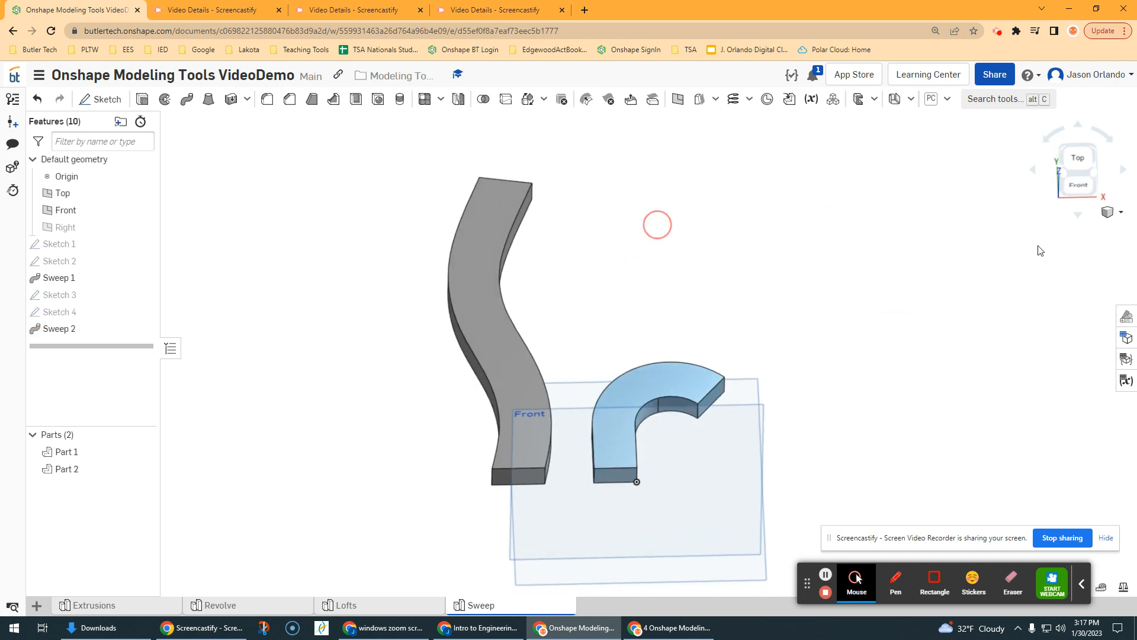
{"action": "left_click", "coordinate": [1119, 212]}
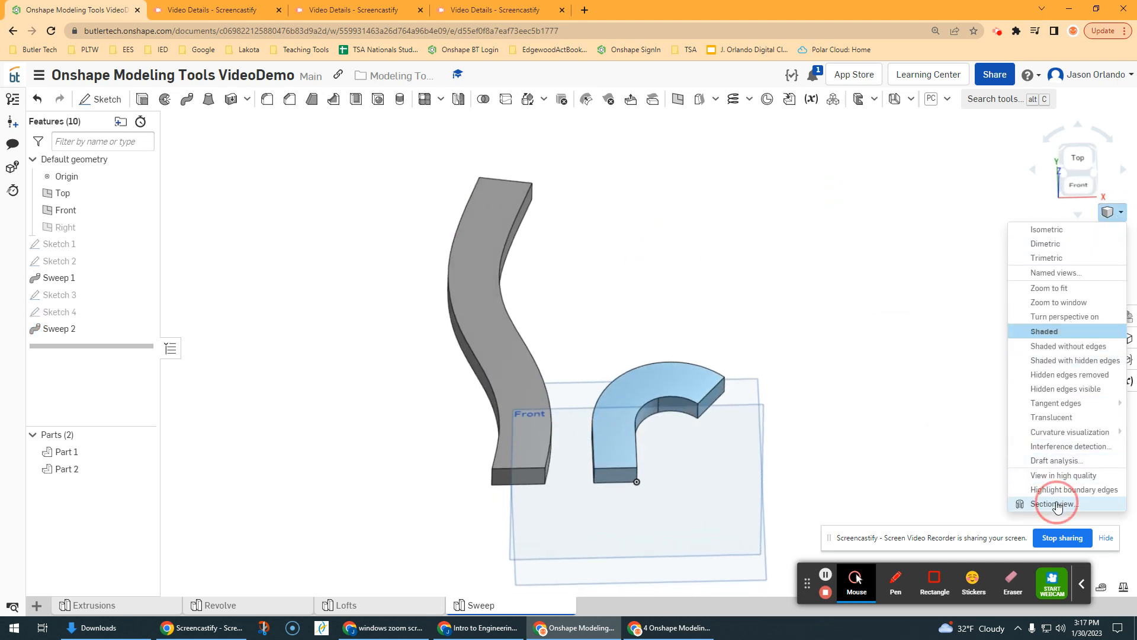
{"action": "left_click", "coordinate": [1057, 504]}
{"action": "left_click", "coordinate": [518, 477]}
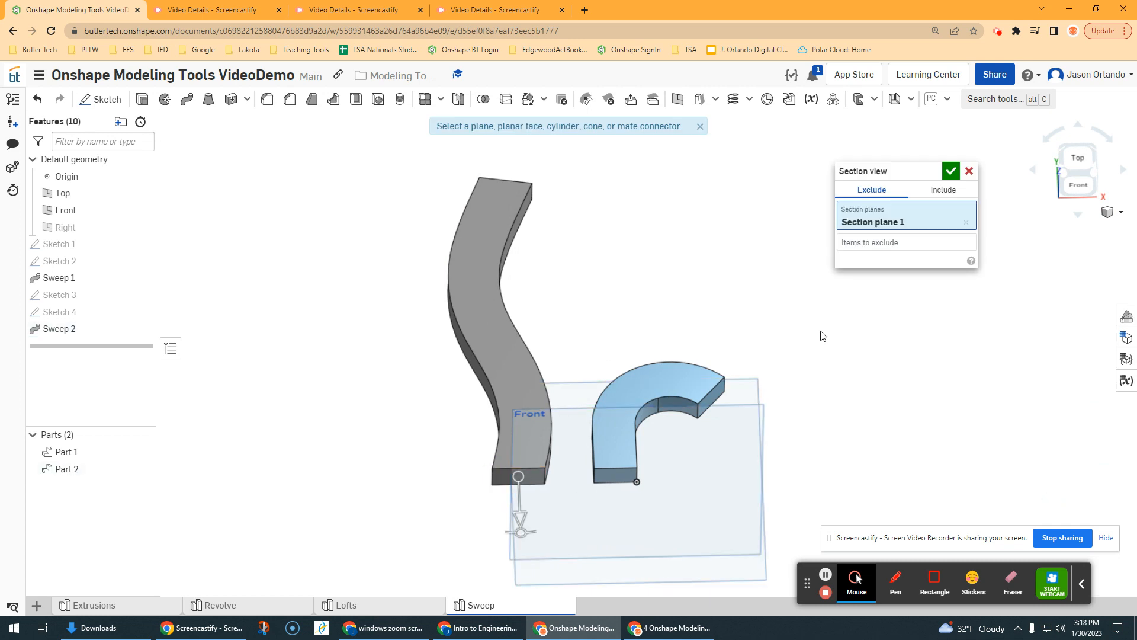
{"action": "left_click", "coordinate": [1078, 185]}
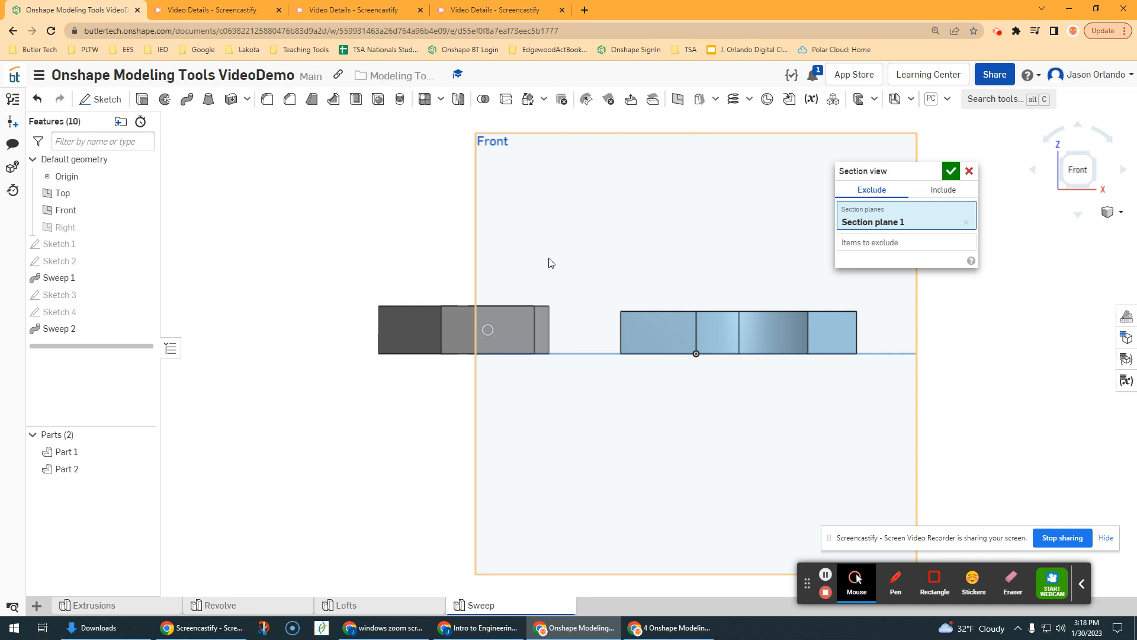
{"action": "right_click_drag", "start_coordinate": [549, 262], "coordinate": [582, 270]}
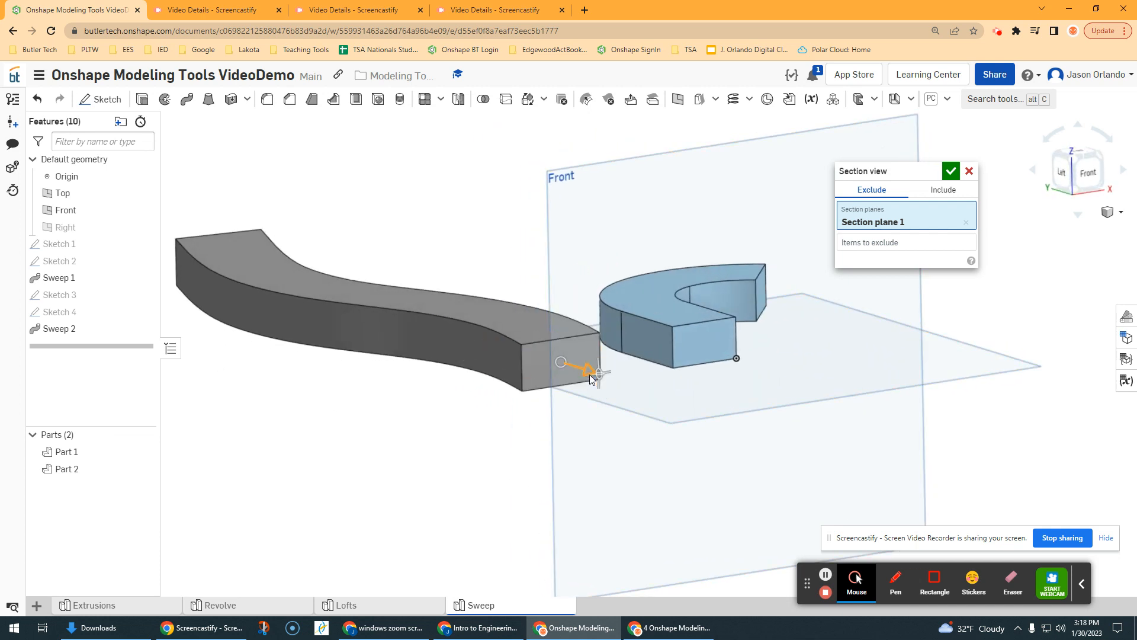
Step: Slide the section plane back and forth through the wavy part, leave it at about -2.4 in and accept the section view
{"action": "left_click_drag", "start_coordinate": [590, 376], "coordinate": [375, 332]}
{"action": "scroll", "coordinate": [301, 316], "scroll_direction": "up", "scroll_amount": 5}
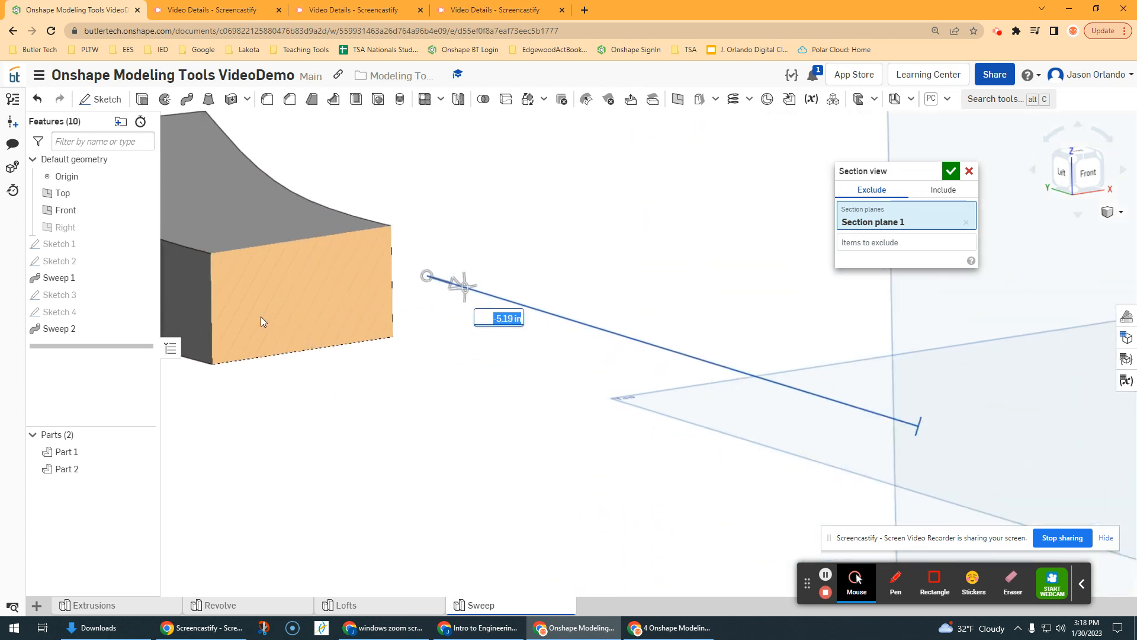
{"action": "scroll", "coordinate": [332, 314], "scroll_direction": "down", "scroll_amount": 3}
{"action": "middle_click_drag", "start_coordinate": [339, 318], "coordinate": [414, 327]}
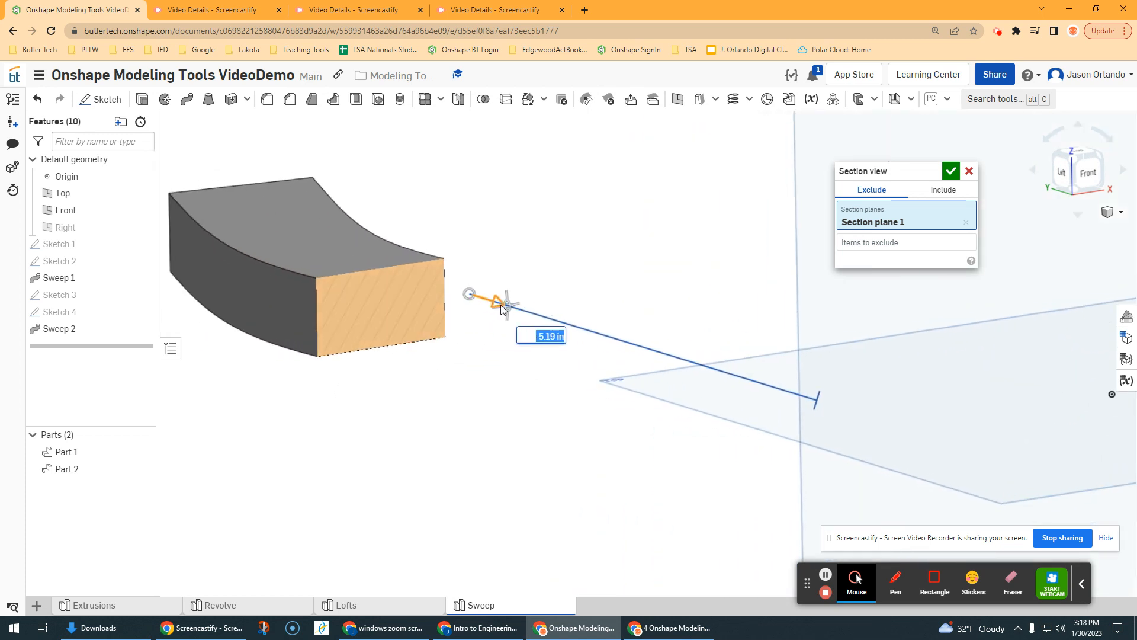
{"action": "left_click_drag", "start_coordinate": [496, 305], "coordinate": [683, 370]}
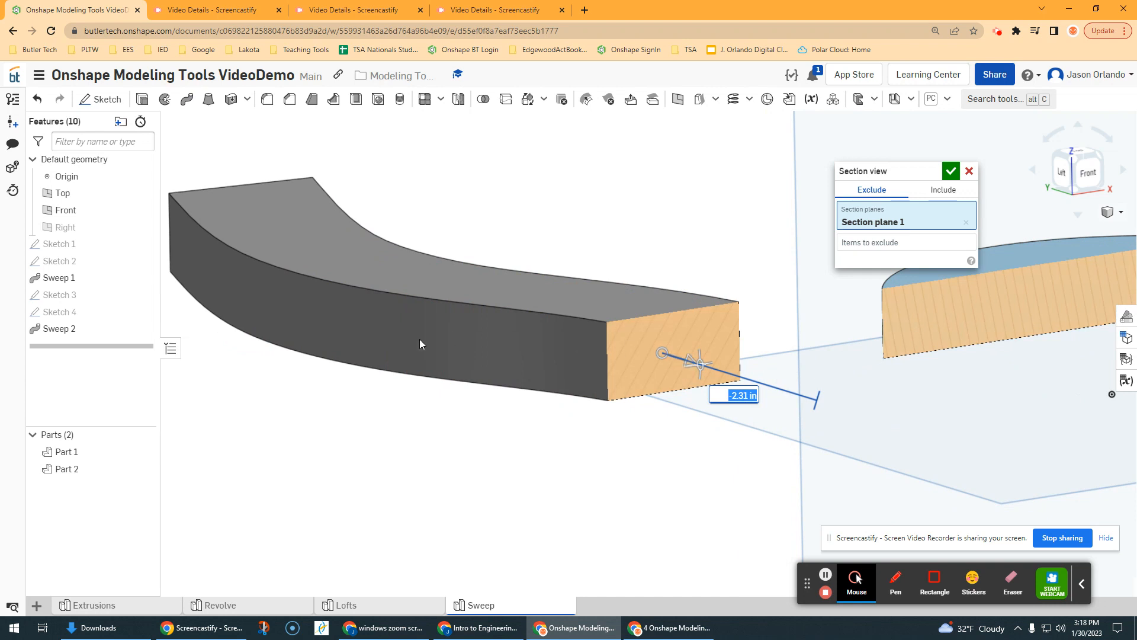
{"action": "scroll", "coordinate": [661, 361], "scroll_direction": "down", "scroll_amount": 3}
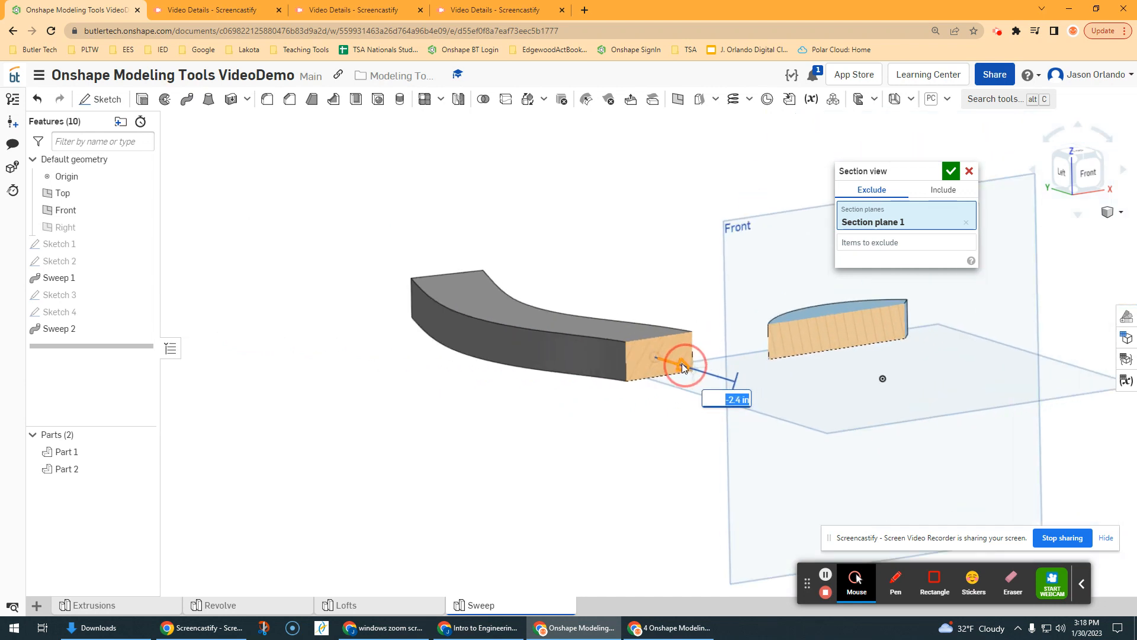
{"action": "left_click", "coordinate": [951, 171]}
Step: Edit the spline path sketch, move its points to give the path a stronger bend, and finish the sketch
{"action": "right_click_drag", "start_coordinate": [594, 157], "coordinate": [474, 219]}
{"action": "left_click", "coordinate": [85, 314]}
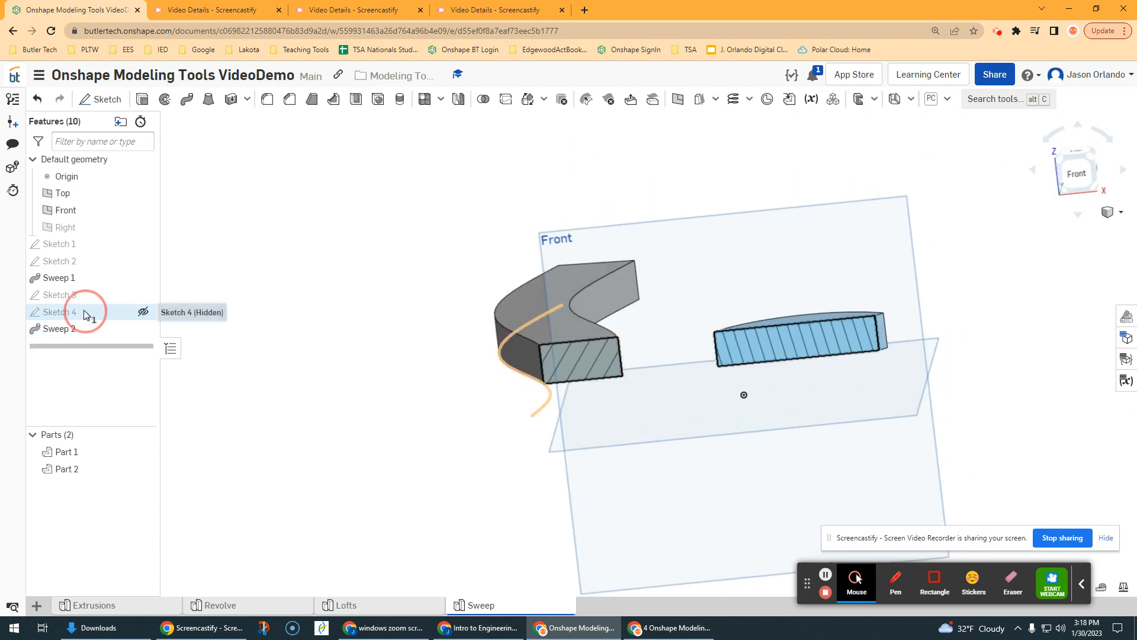
{"action": "double_click", "coordinate": [502, 341]}
{"action": "key", "text": "n"}
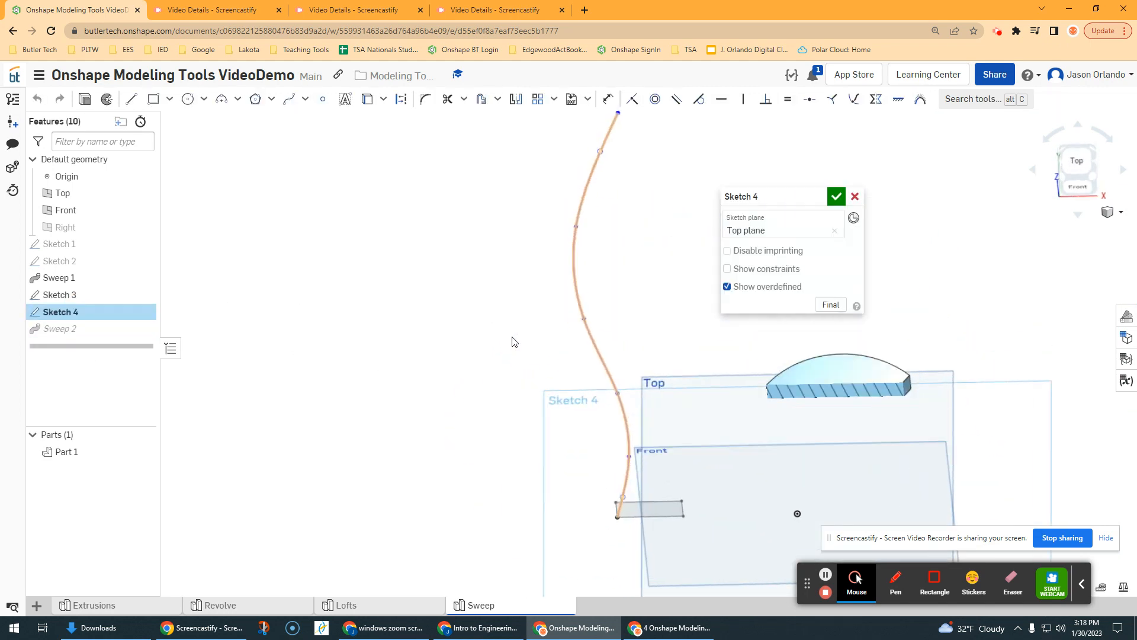
{"action": "left_click_drag", "start_coordinate": [597, 342], "coordinate": [581, 338]}
{"action": "mouse_move", "coordinate": [592, 290]}
{"action": "left_mouse_down"}
{"action": "mouse_move", "coordinate": [577, 279]}
{"action": "mouse_move", "coordinate": [592, 241]}
{"action": "left_mouse_up"}
{"action": "scroll", "coordinate": [608, 244], "scroll_direction": "up", "scroll_amount": 2}
{"action": "left_click", "coordinate": [833, 200]}
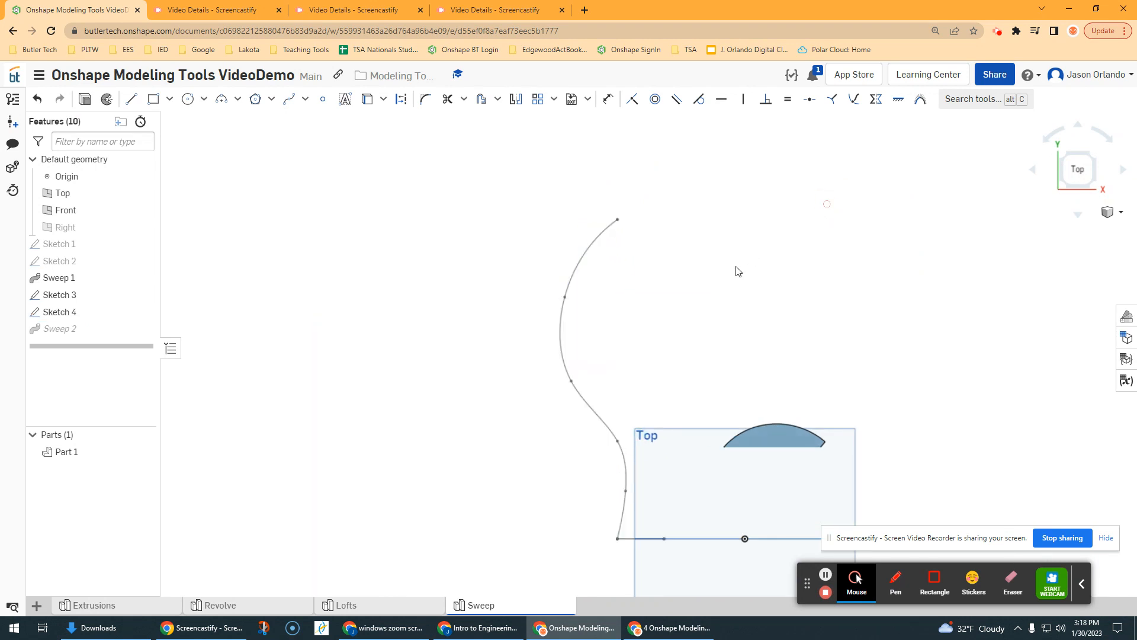
Step: Turn off the section view of the swept parts
{"action": "mouse_move", "coordinate": [709, 305]}
{"action": "right_mouse_down"}
{"action": "mouse_move", "coordinate": [708, 328]}
{"action": "mouse_move", "coordinate": [718, 277]}
{"action": "mouse_move", "coordinate": [699, 269]}
{"action": "mouse_move", "coordinate": [728, 246]}
{"action": "mouse_move", "coordinate": [745, 255]}
{"action": "right_mouse_up"}
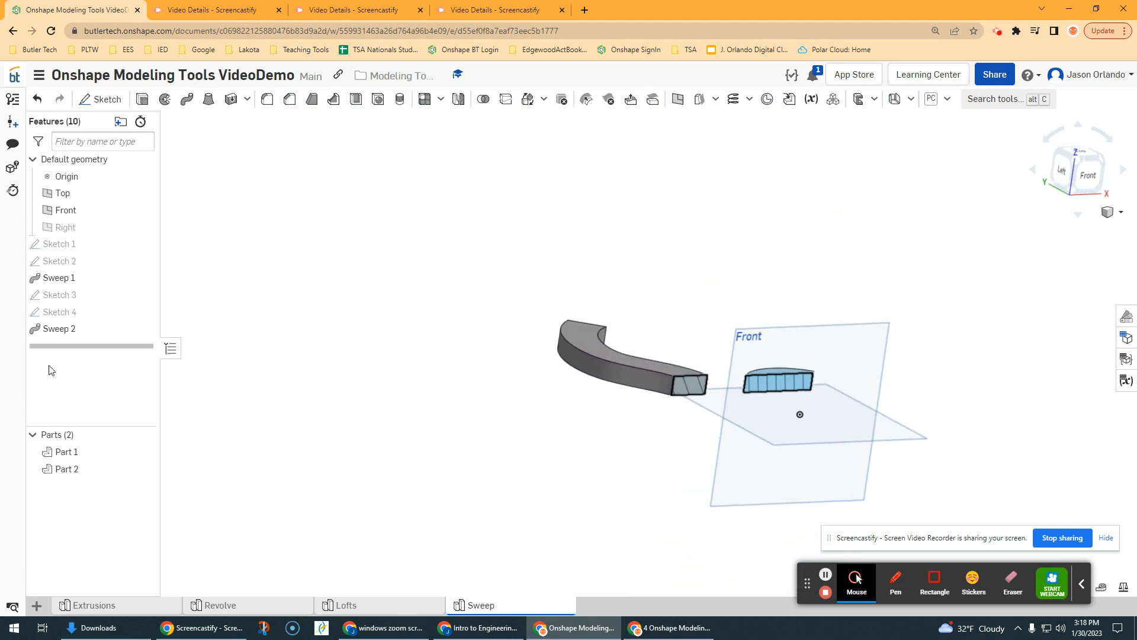
{"action": "left_click", "coordinate": [1106, 213]}
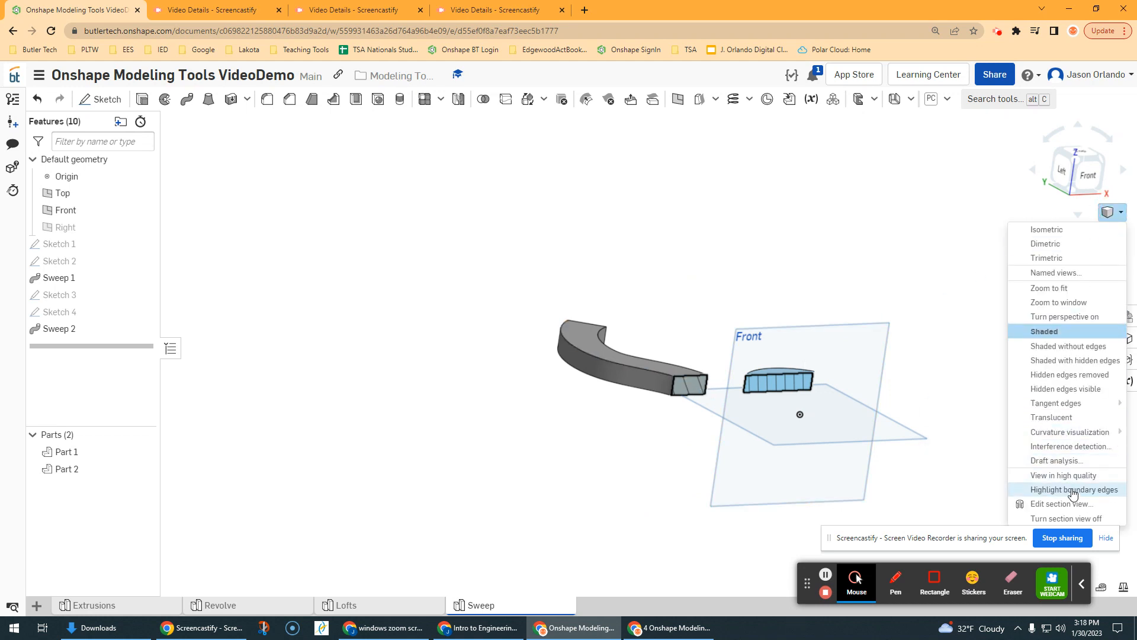
{"action": "left_click", "coordinate": [956, 317]}
{"action": "scroll", "coordinate": [936, 319], "scroll_direction": "down", "scroll_amount": 3}
{"action": "scroll", "coordinate": [952, 351], "scroll_direction": "up", "scroll_amount": 1}
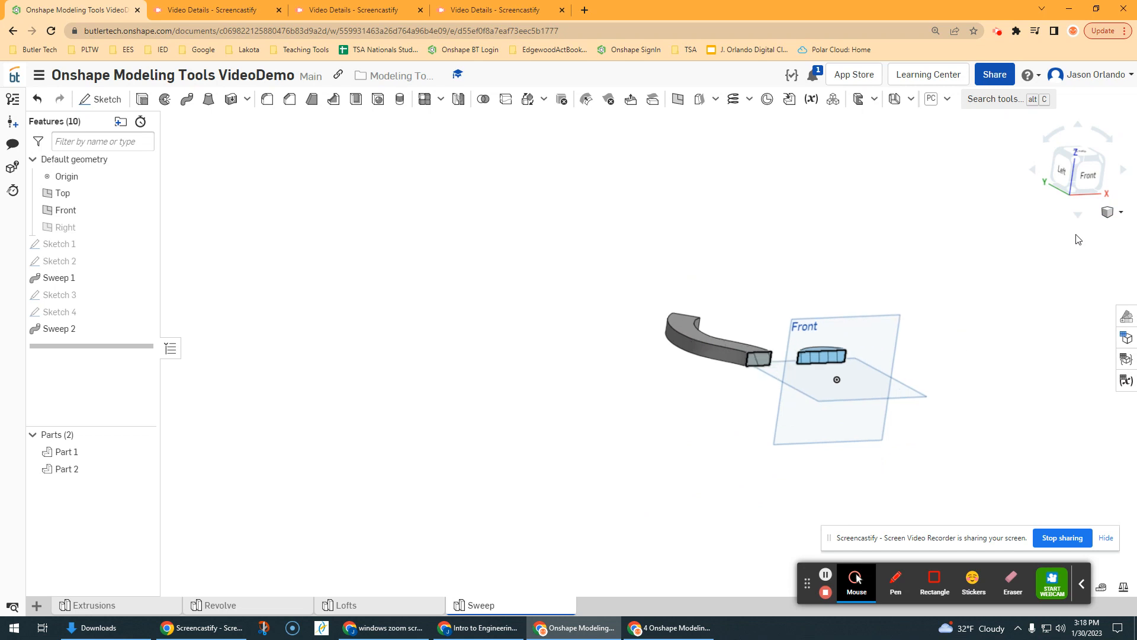
{"action": "left_click", "coordinate": [1120, 212]}
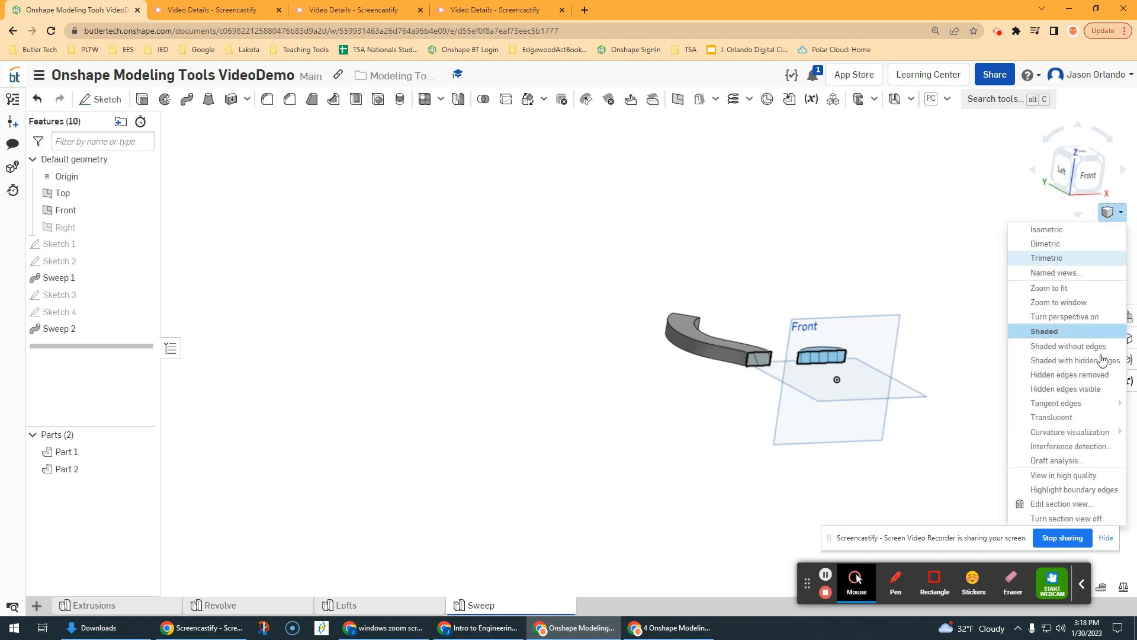
{"action": "left_click", "coordinate": [1086, 519]}
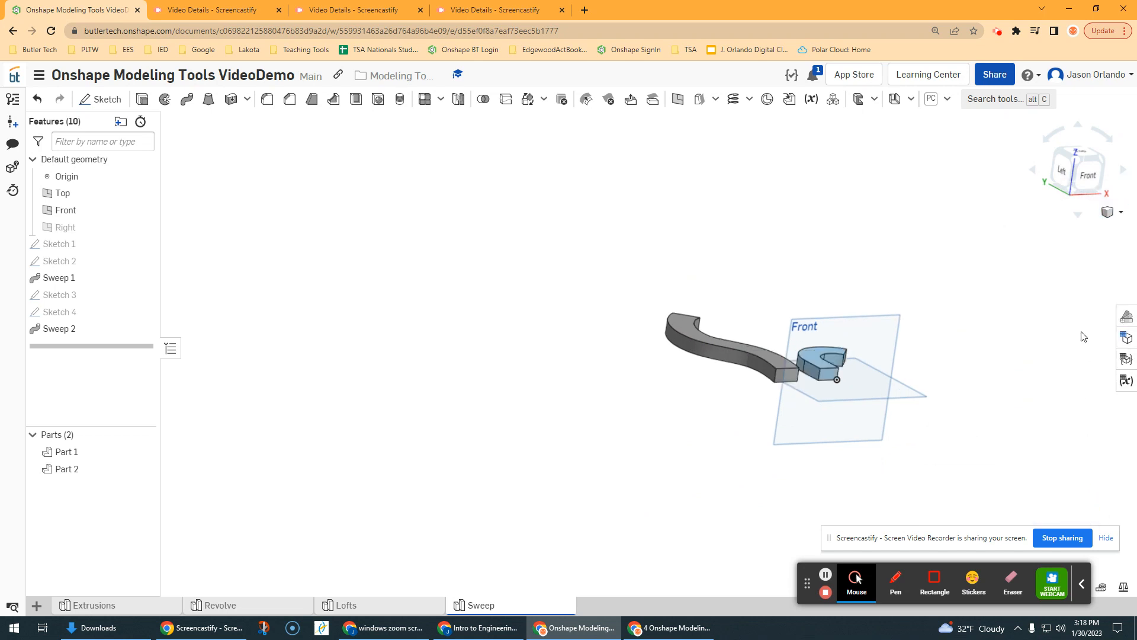
Step: Reopen the section view and move the section plane back through the reshaped bend to about -3.27 in to examine the cross-section
{"action": "left_click", "coordinate": [1120, 212]}
{"action": "left_click", "coordinate": [1033, 503]}
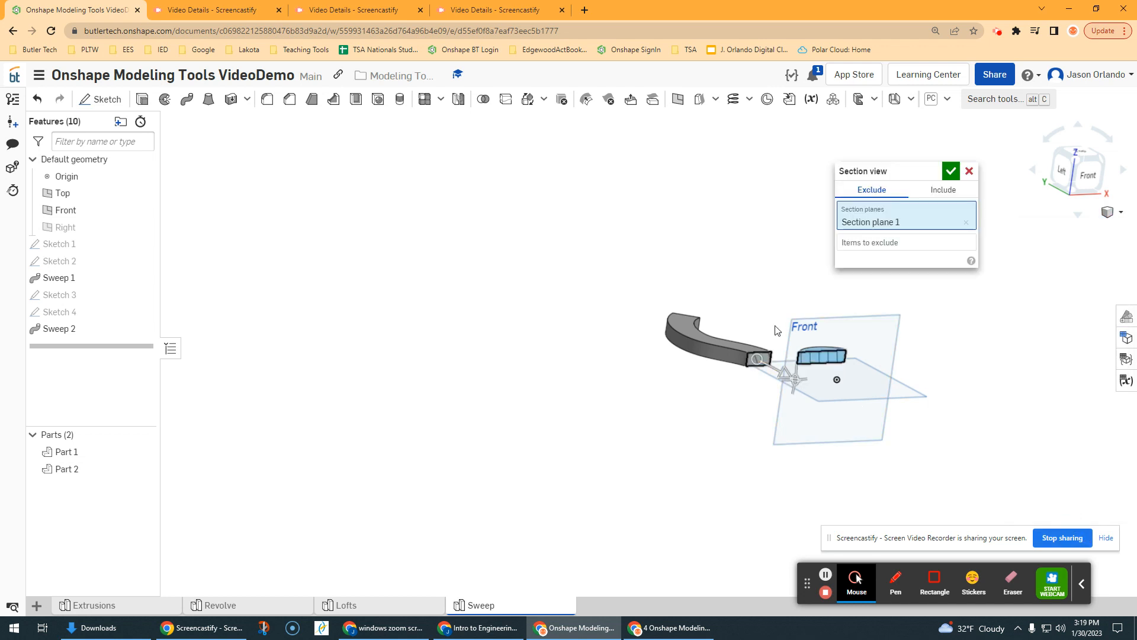
{"action": "right_click_drag", "start_coordinate": [787, 345], "coordinate": [736, 284]}
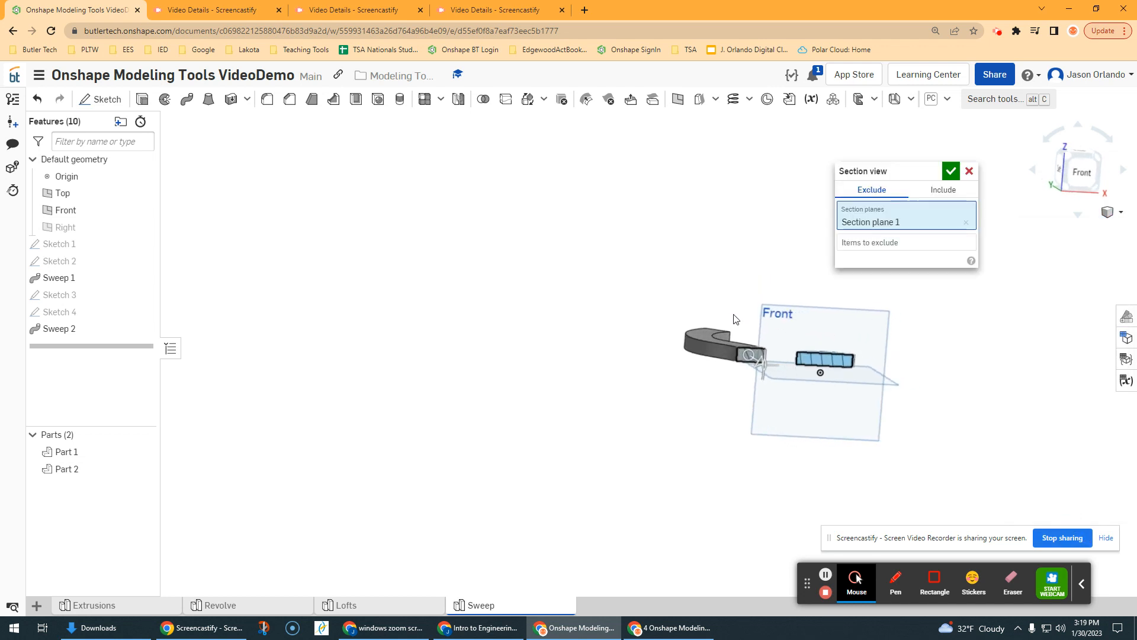
{"action": "scroll", "coordinate": [738, 325], "scroll_direction": "up", "scroll_amount": 3}
{"action": "scroll", "coordinate": [758, 340], "scroll_direction": "up", "scroll_amount": 3}
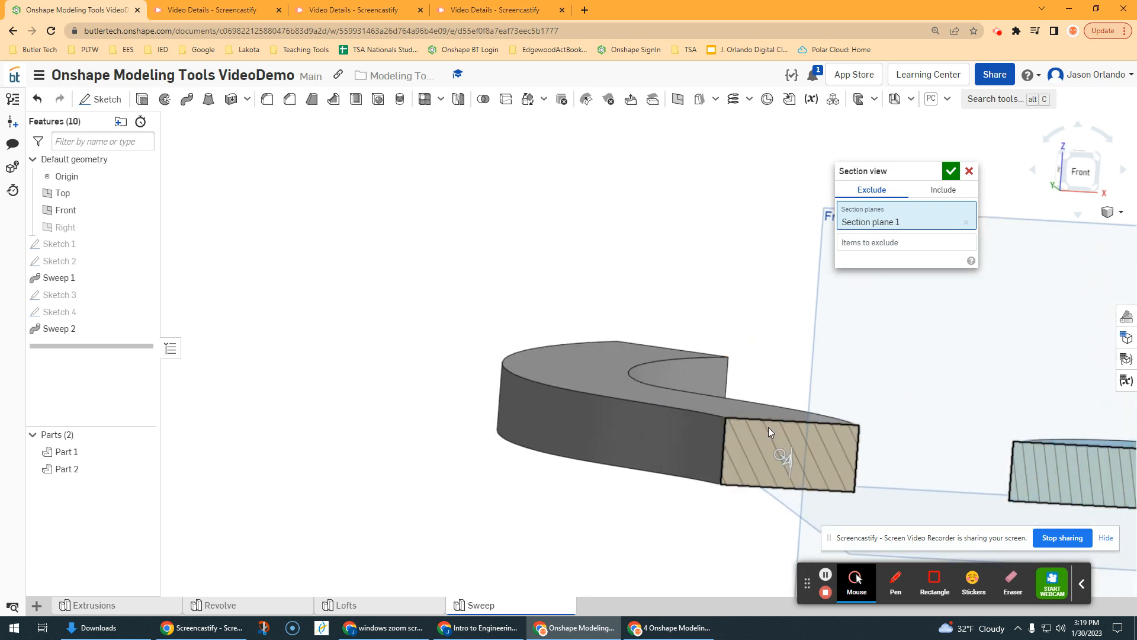
{"action": "left_click", "coordinate": [791, 478]}
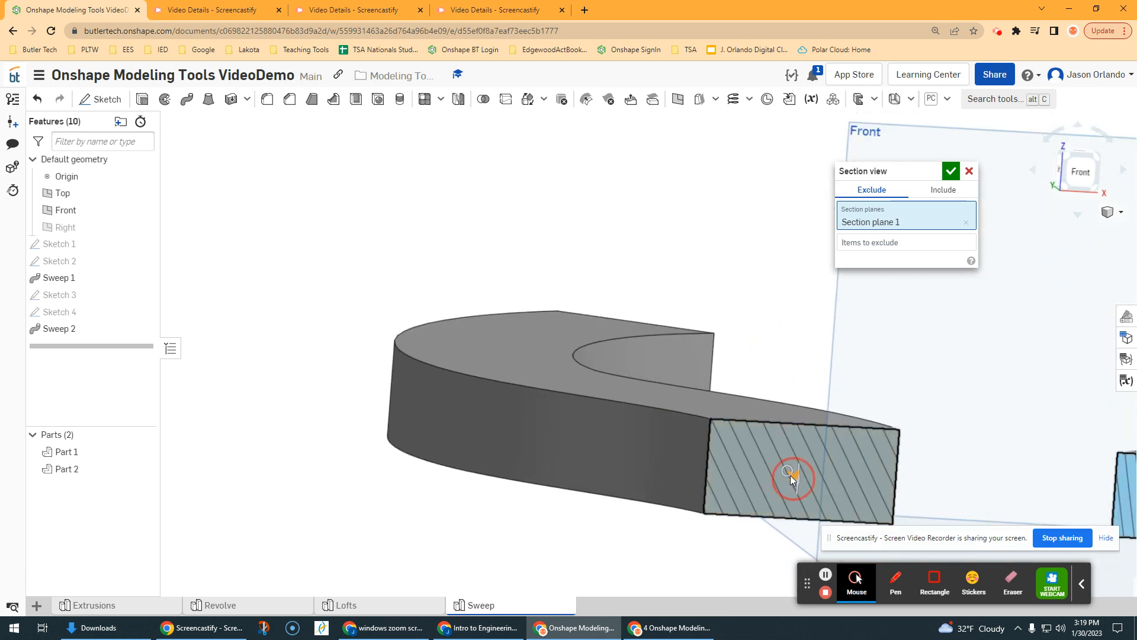
{"action": "mouse_move", "coordinate": [789, 477]}
{"action": "left_mouse_down"}
{"action": "mouse_move", "coordinate": [777, 460]}
{"action": "mouse_move", "coordinate": [804, 479]}
{"action": "mouse_move", "coordinate": [640, 427]}
{"action": "mouse_move", "coordinate": [666, 475]}
{"action": "left_mouse_up"}
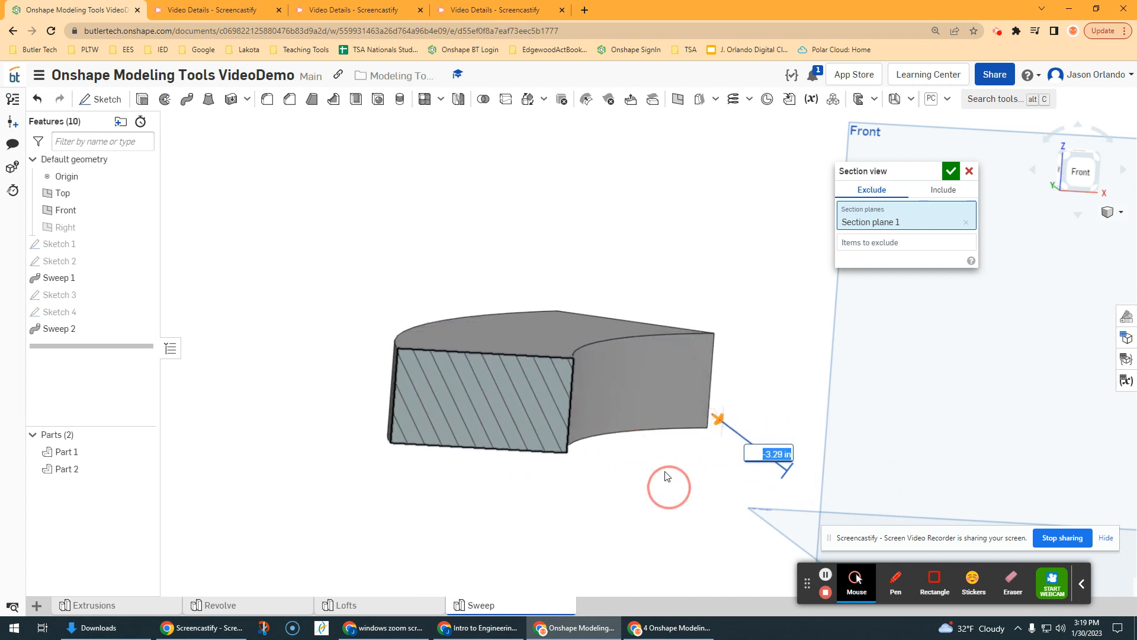
{"action": "right_click_drag", "start_coordinate": [642, 399], "coordinate": [660, 432]}
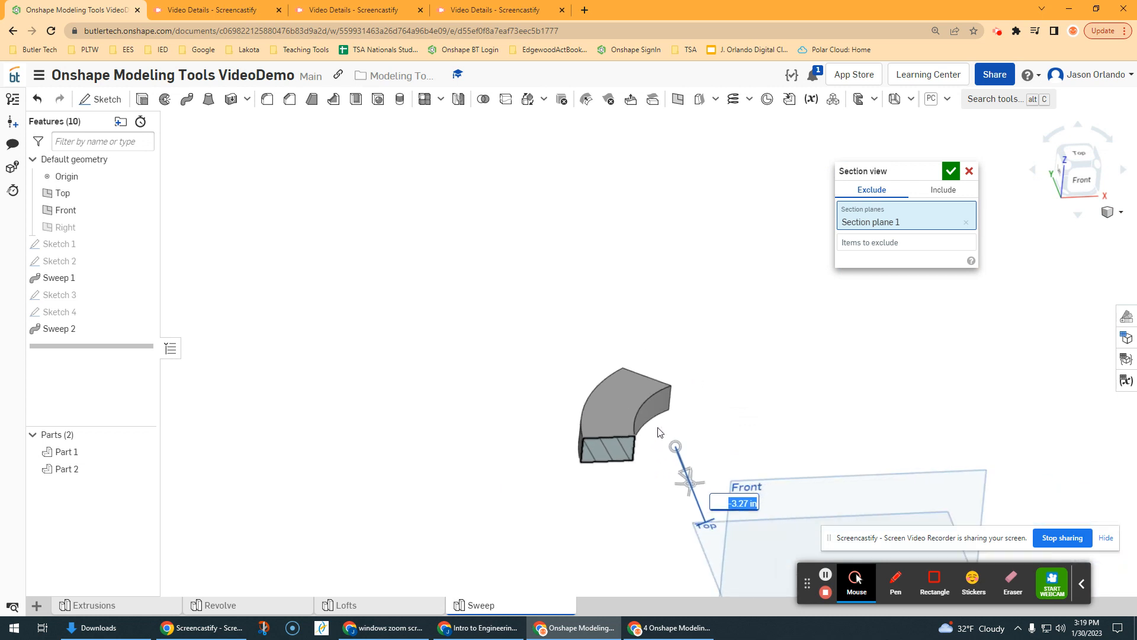
{"action": "scroll", "coordinate": [659, 432], "scroll_direction": "down", "scroll_amount": 1}
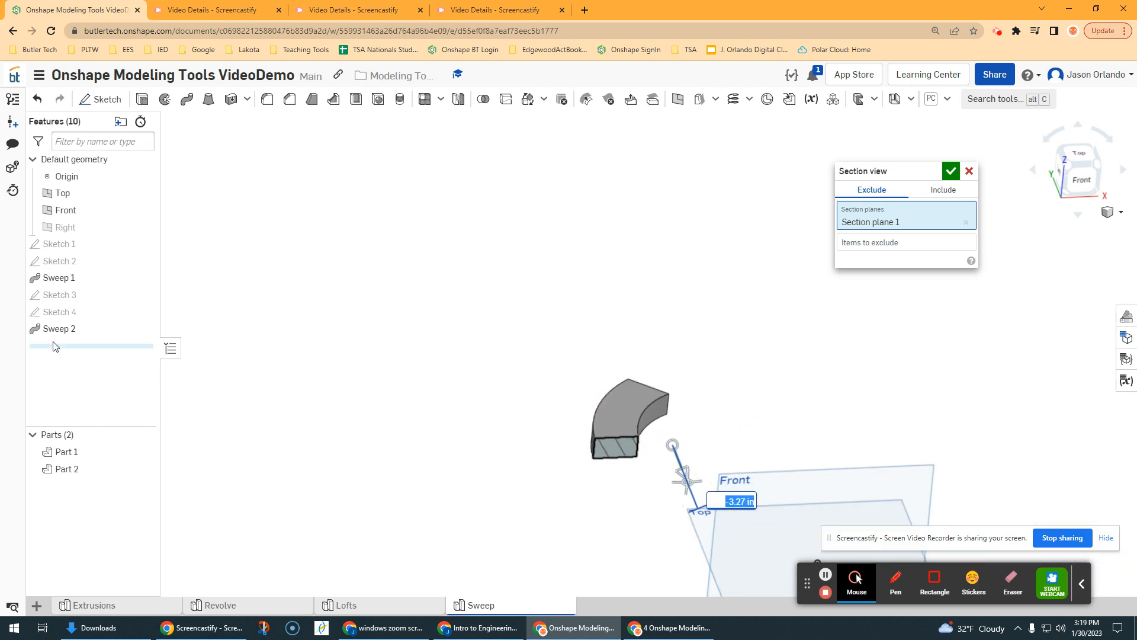
Step: Turn on Keep profile orientation for the spline-path sweep and examine its cross-section in the section view
{"action": "double_click", "coordinate": [68, 331]}
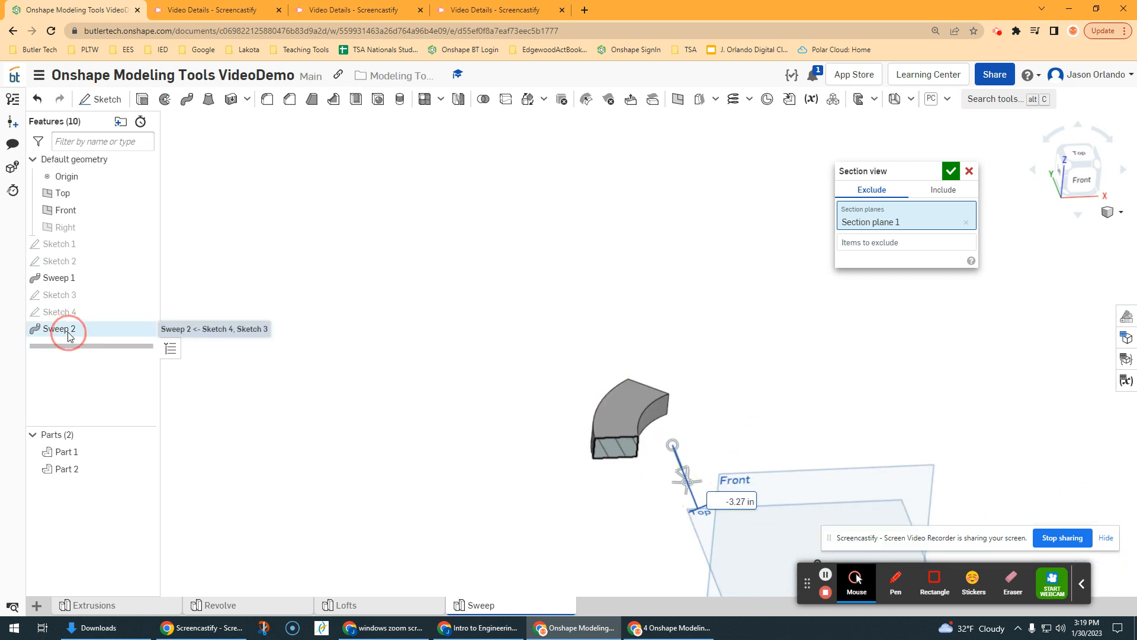
{"action": "left_click", "coordinate": [726, 318]}
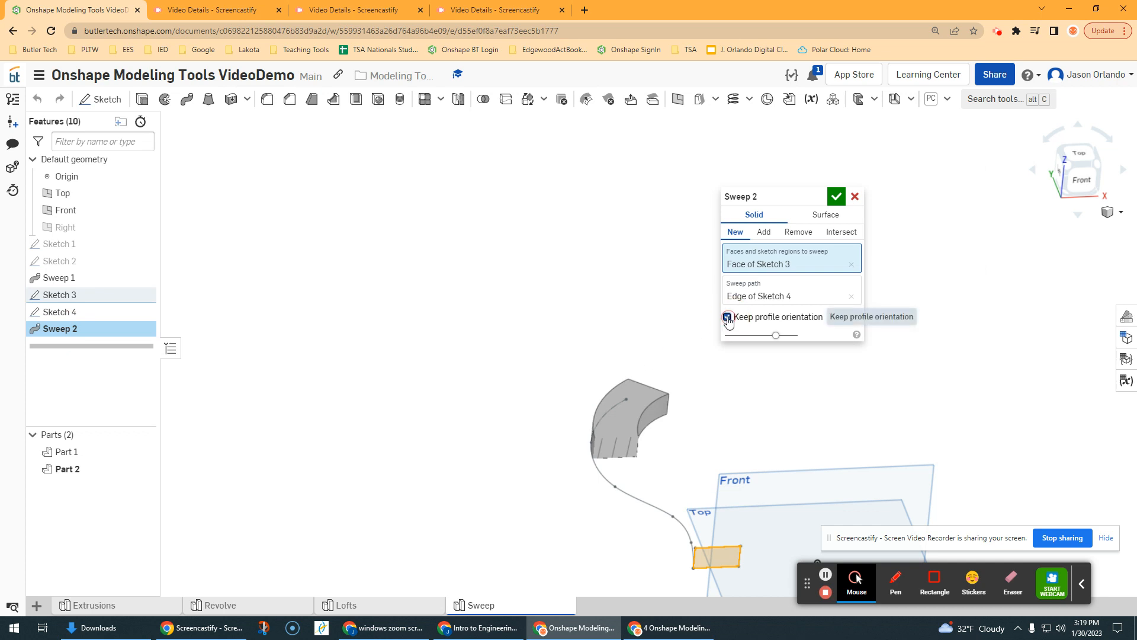
{"action": "left_click", "coordinate": [835, 196]}
{"action": "scroll", "coordinate": [605, 455], "scroll_direction": "up", "scroll_amount": 3}
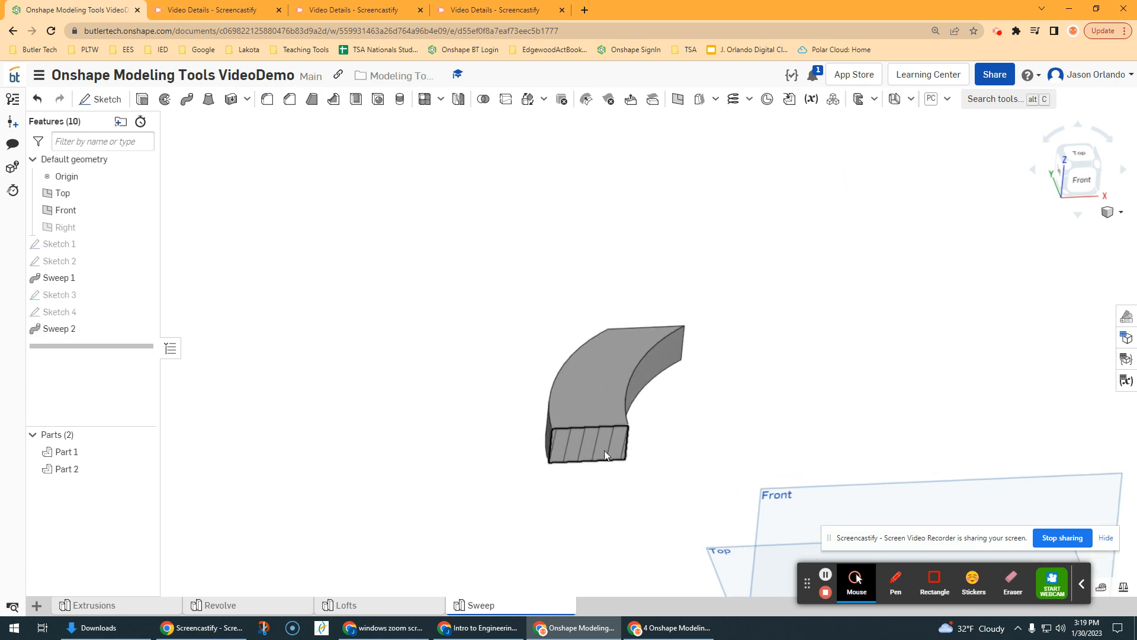
{"action": "scroll", "coordinate": [571, 464], "scroll_direction": "down", "scroll_amount": 3}
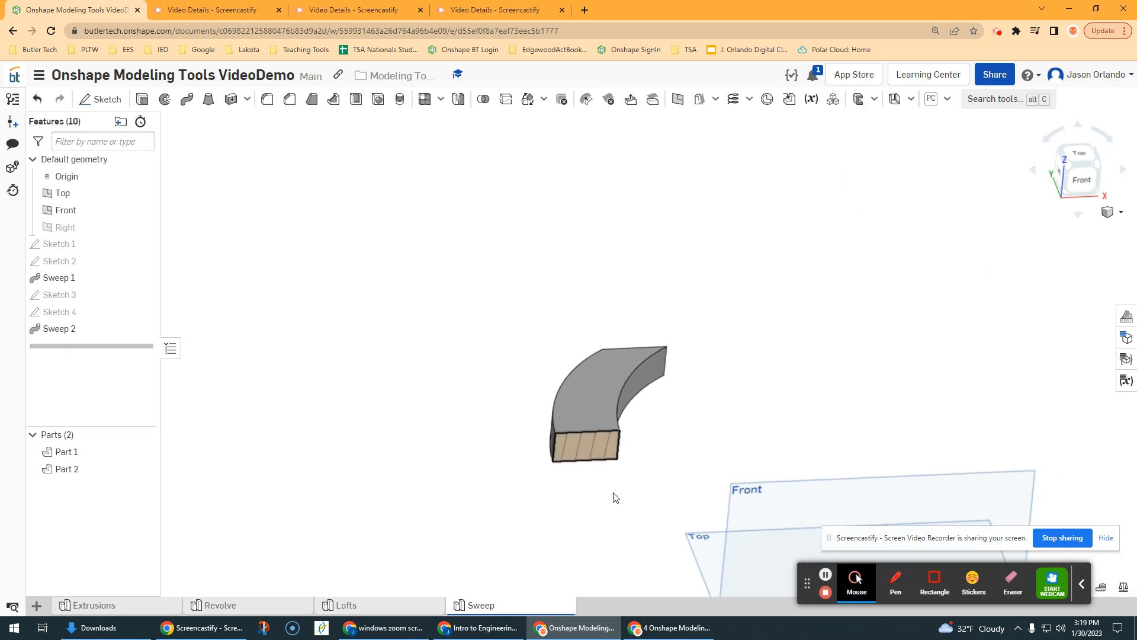
Step: Turn off the section view and look over both complete swept parts
{"action": "scroll", "coordinate": [645, 509], "scroll_direction": "down", "scroll_amount": 2}
{"action": "right_click_drag", "start_coordinate": [645, 510], "coordinate": [703, 459]}
{"action": "scroll", "coordinate": [703, 459], "scroll_direction": "down", "scroll_amount": 2}
{"action": "left_click", "coordinate": [1108, 215]}
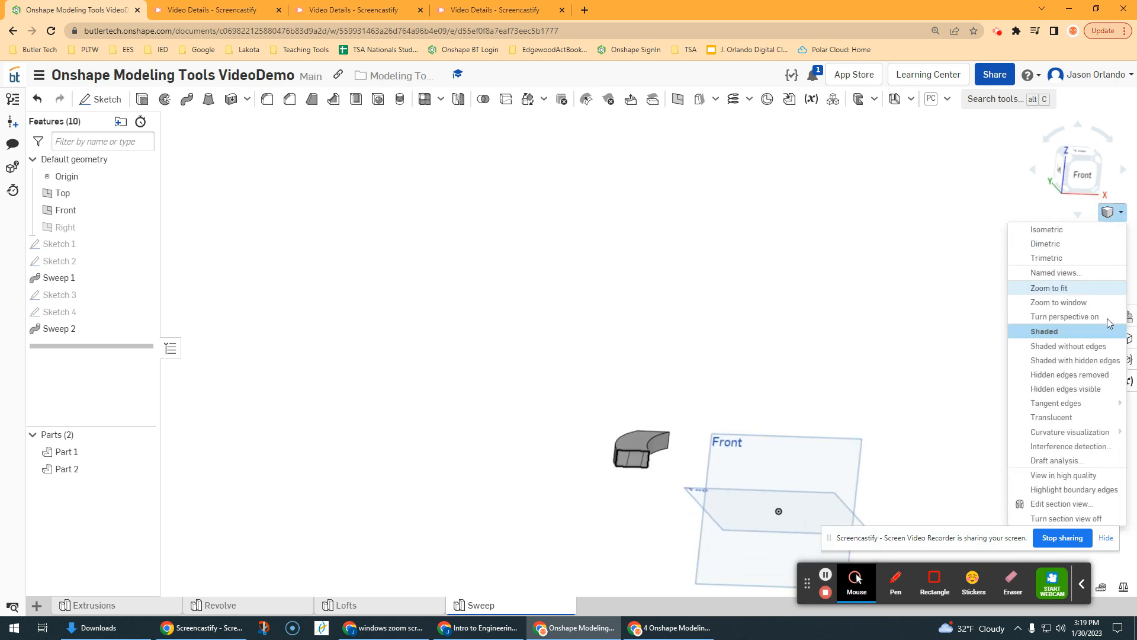
{"action": "left_click", "coordinate": [1055, 519]}
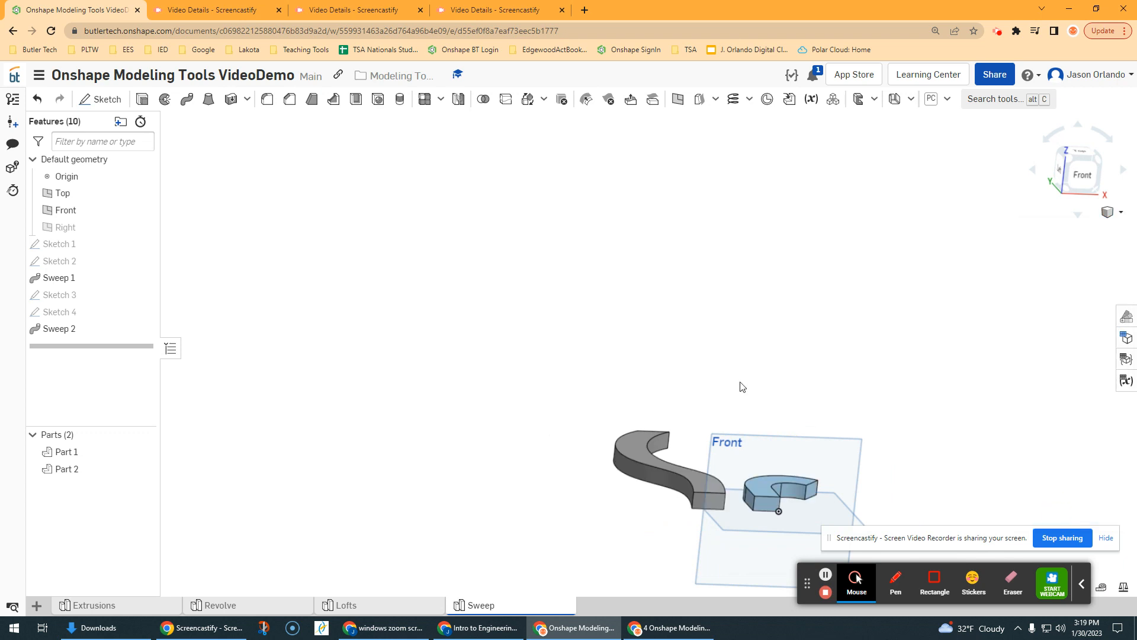
{"action": "right_click_drag", "start_coordinate": [742, 382], "coordinate": [692, 421]}
{"action": "scroll", "coordinate": [793, 420], "scroll_direction": "up", "scroll_amount": 2}
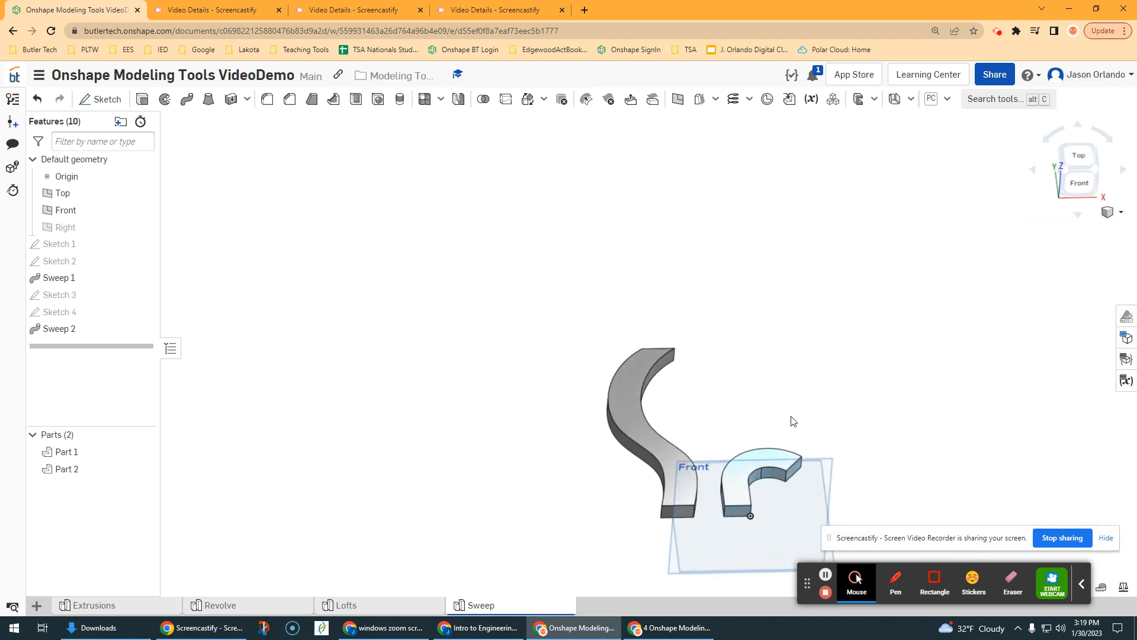
{"action": "middle_click_drag", "start_coordinate": [806, 419], "coordinate": [746, 374]}
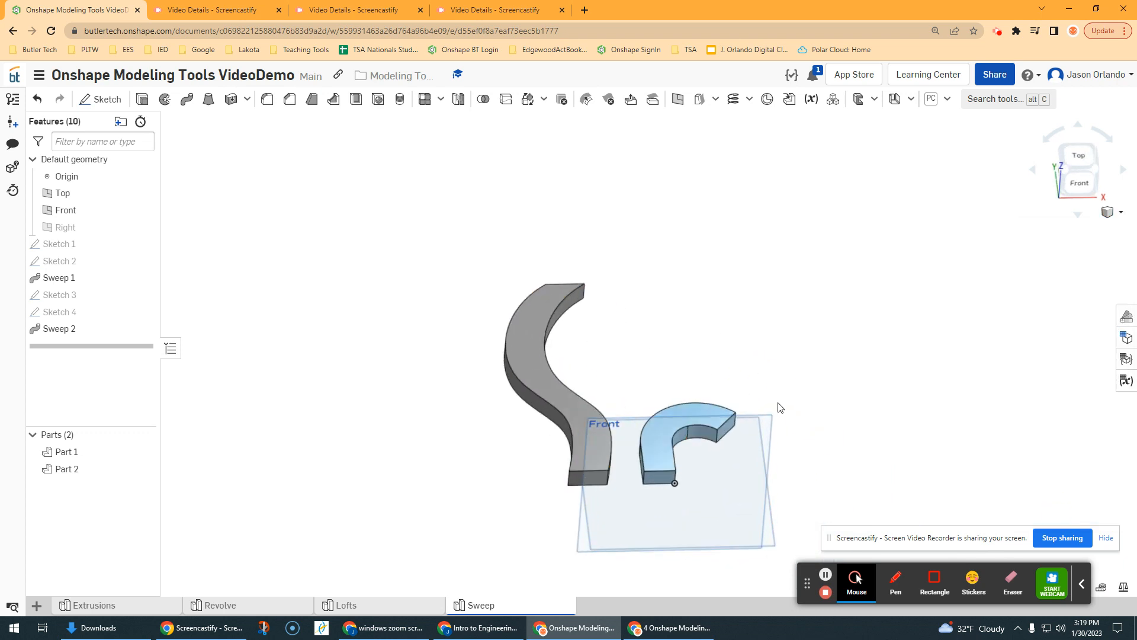
{"action": "right_click_drag", "start_coordinate": [780, 407], "coordinate": [727, 323]}
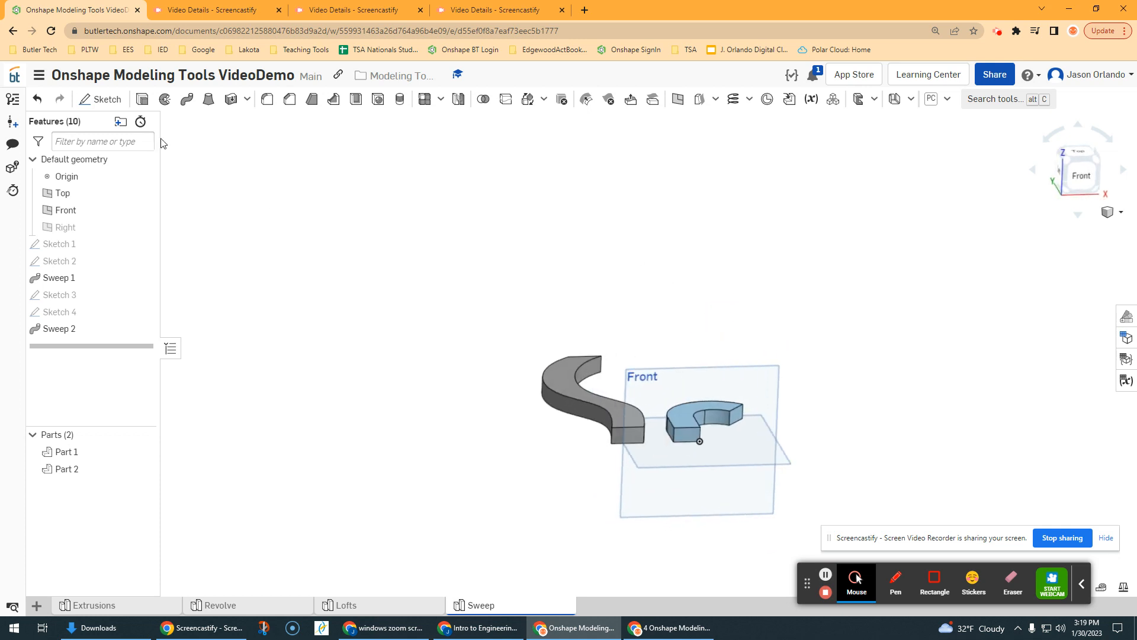
Step: Sketch a small circle on the Top plane, out past the open end of the first swept part, and finish the sketch
{"action": "left_click", "coordinate": [113, 101]}
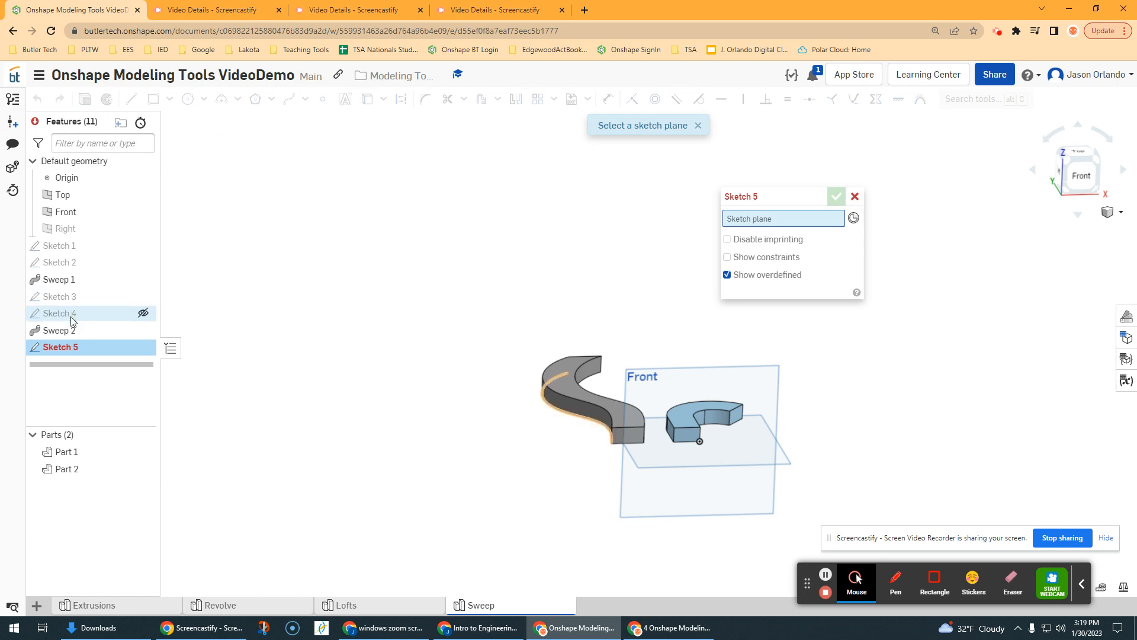
{"action": "left_click", "coordinate": [118, 188]}
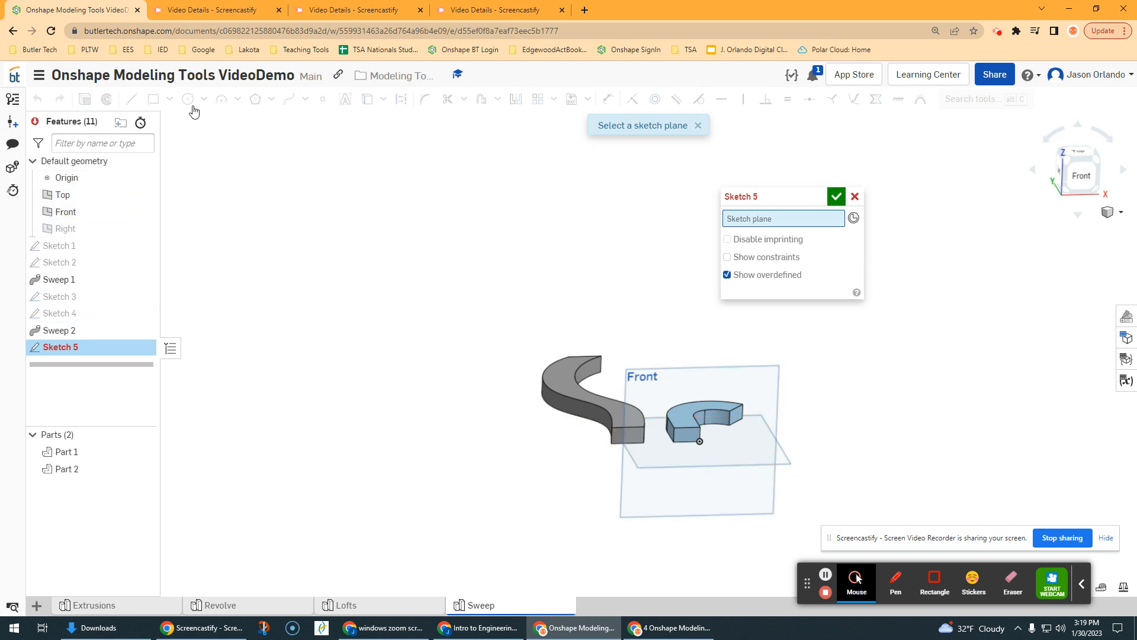
{"action": "key", "text": "c"}
{"action": "scroll", "coordinate": [810, 431], "scroll_direction": "up", "scroll_amount": 3}
{"action": "scroll", "coordinate": [835, 427], "scroll_direction": "up", "scroll_amount": 2}
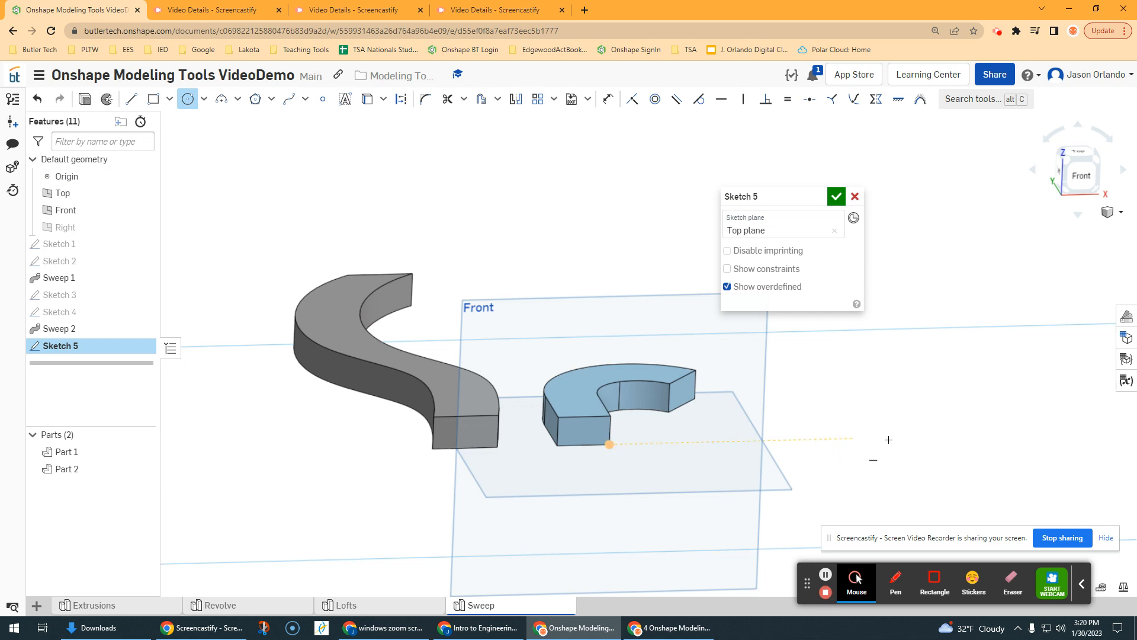
{"action": "left_click_drag", "start_coordinate": [914, 437], "coordinate": [931, 438]}
{"action": "scroll", "coordinate": [916, 441], "scroll_direction": "up", "scroll_amount": 3}
{"action": "scroll", "coordinate": [915, 442], "scroll_direction": "down", "scroll_amount": 3}
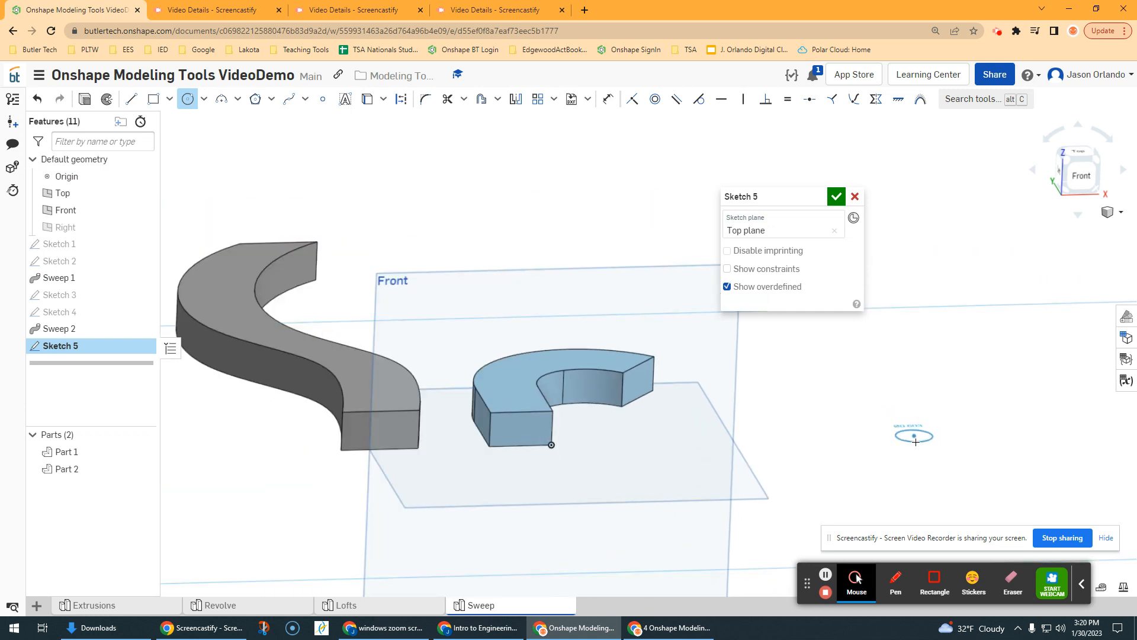
{"action": "scroll", "coordinate": [917, 442], "scroll_direction": "up", "scroll_amount": 2}
{"action": "scroll", "coordinate": [916, 441], "scroll_direction": "up", "scroll_amount": 1}
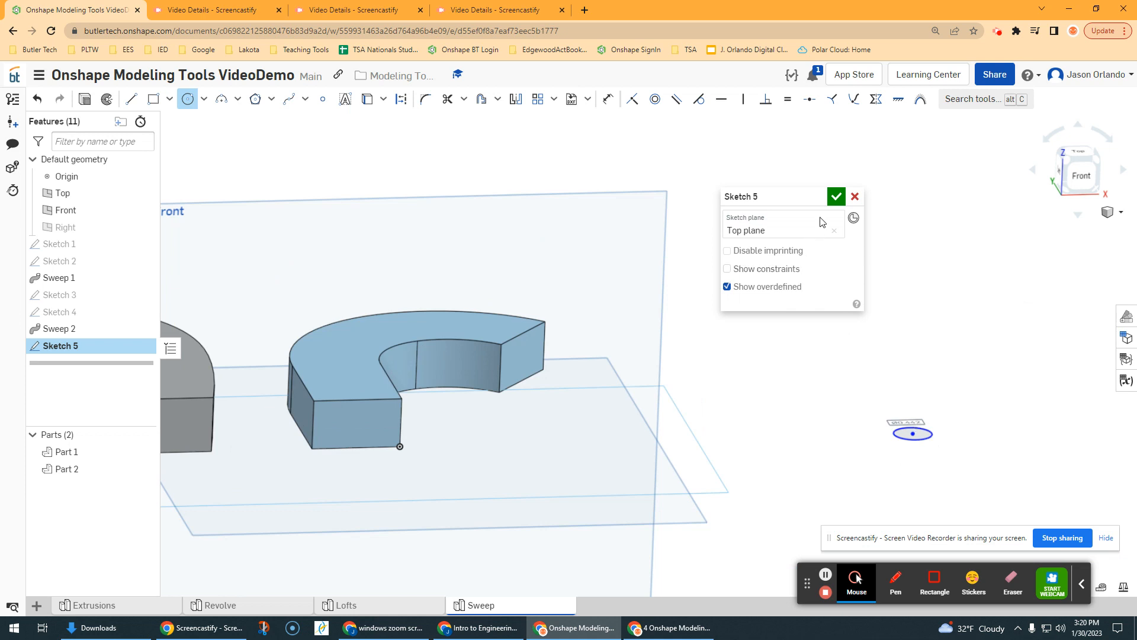
{"action": "left_click", "coordinate": [835, 196]}
Step: Start a new sketch on the Front plane, viewed straight on with clear space around the small circle
{"action": "scroll", "coordinate": [779, 286], "scroll_direction": "down", "scroll_amount": 3}
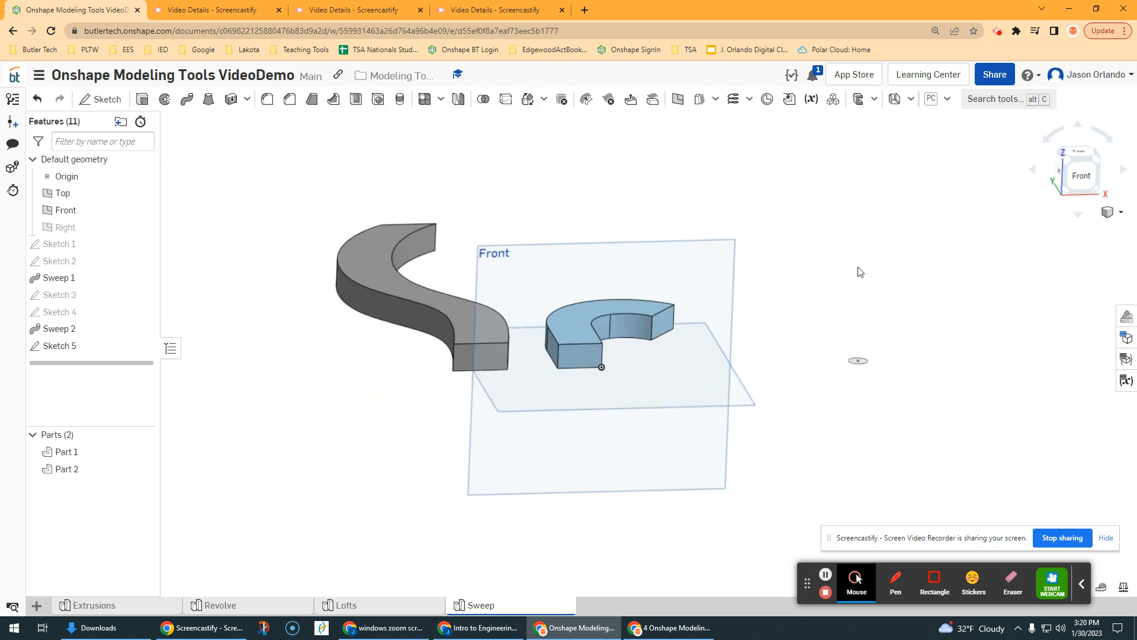
{"action": "middle_click_drag", "start_coordinate": [858, 268], "coordinate": [796, 297]}
{"action": "left_click", "coordinate": [98, 100]}
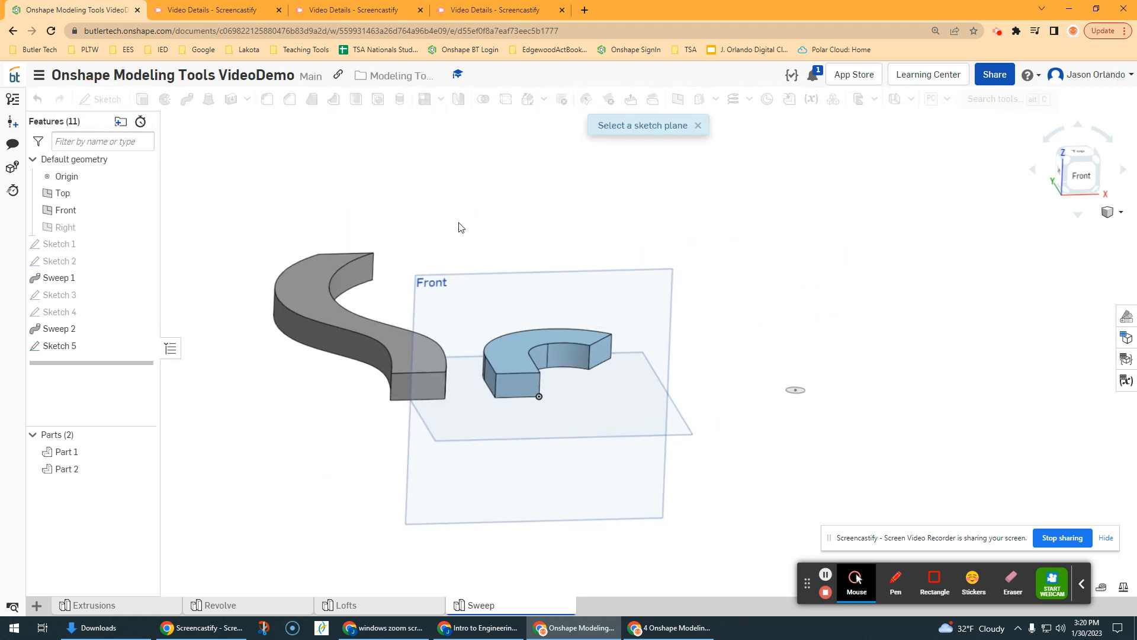
{"action": "left_click", "coordinate": [528, 277]}
{"action": "middle_click_drag", "start_coordinate": [718, 363], "coordinate": [548, 345]}
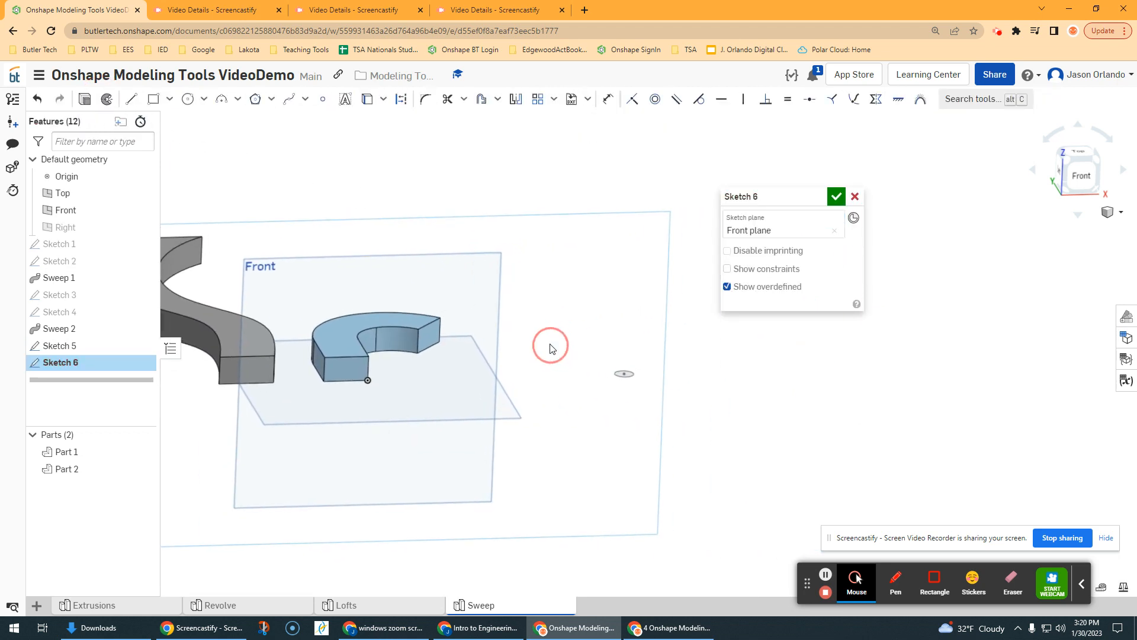
{"action": "key", "text": "n"}
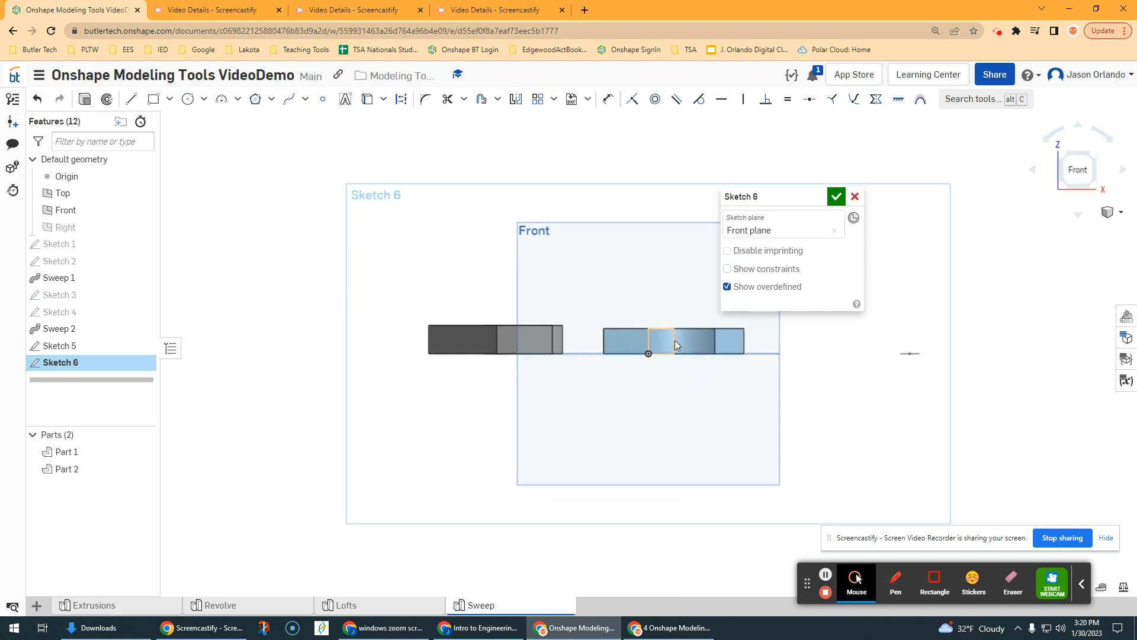
{"action": "middle_click_drag", "start_coordinate": [674, 340], "coordinate": [336, 319]}
{"action": "left_click_drag", "start_coordinate": [748, 197], "coordinate": [921, 232]}
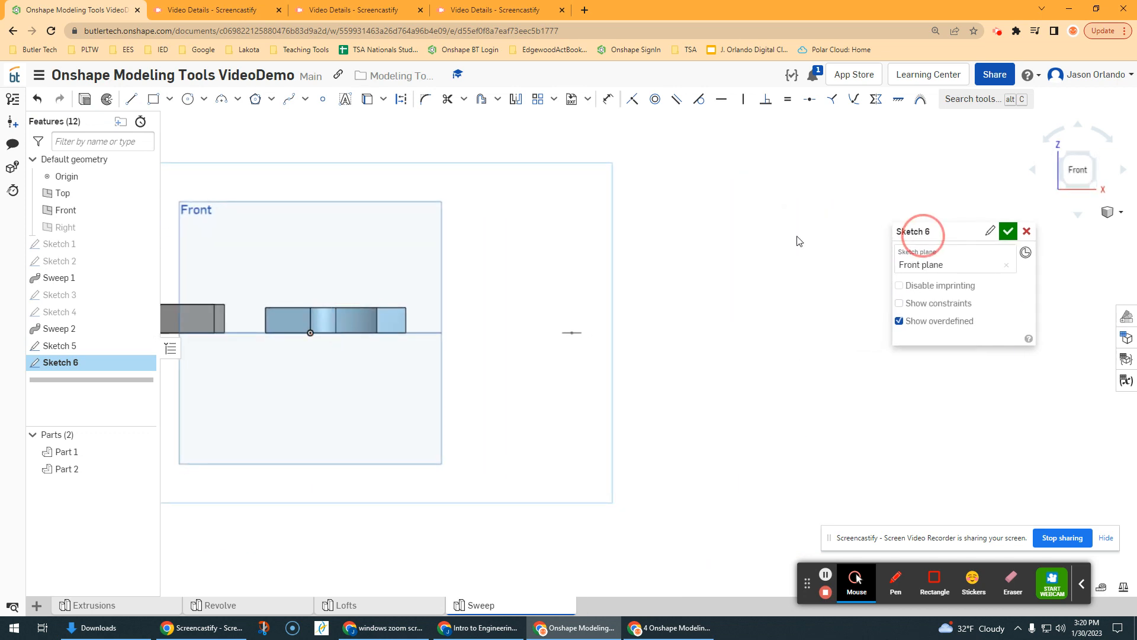
Step: Draw a vertical line about 2.70 in long upward from the center of the small circle
{"action": "left_click", "coordinate": [132, 99]}
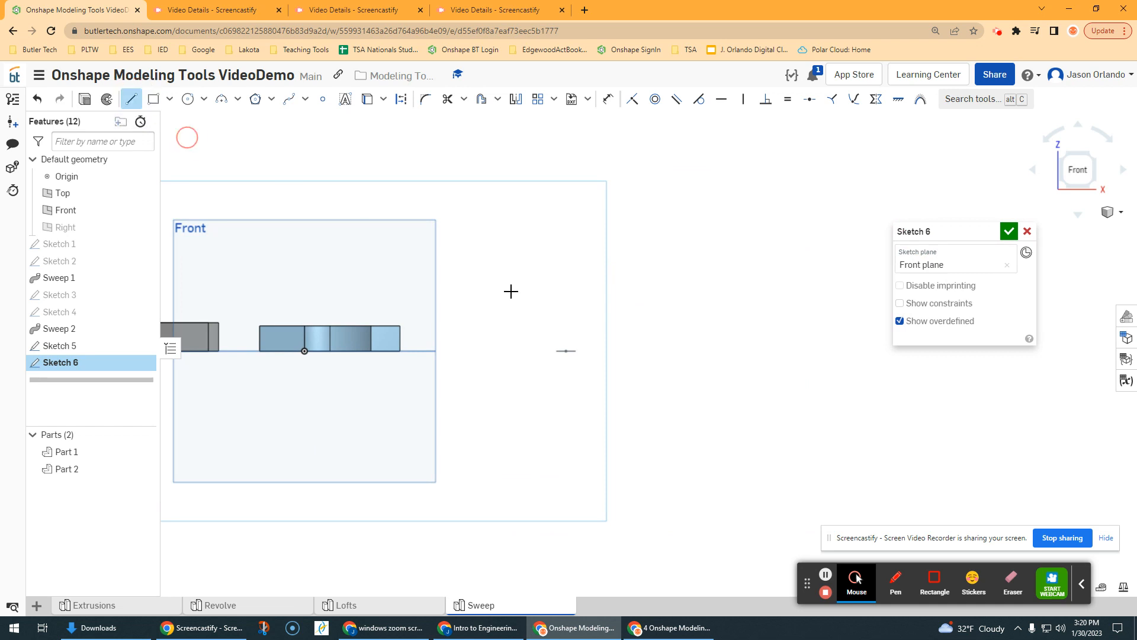
{"action": "scroll", "coordinate": [566, 367], "scroll_direction": "up", "scroll_amount": 4}
{"action": "scroll", "coordinate": [567, 370], "scroll_direction": "down", "scroll_amount": 4}
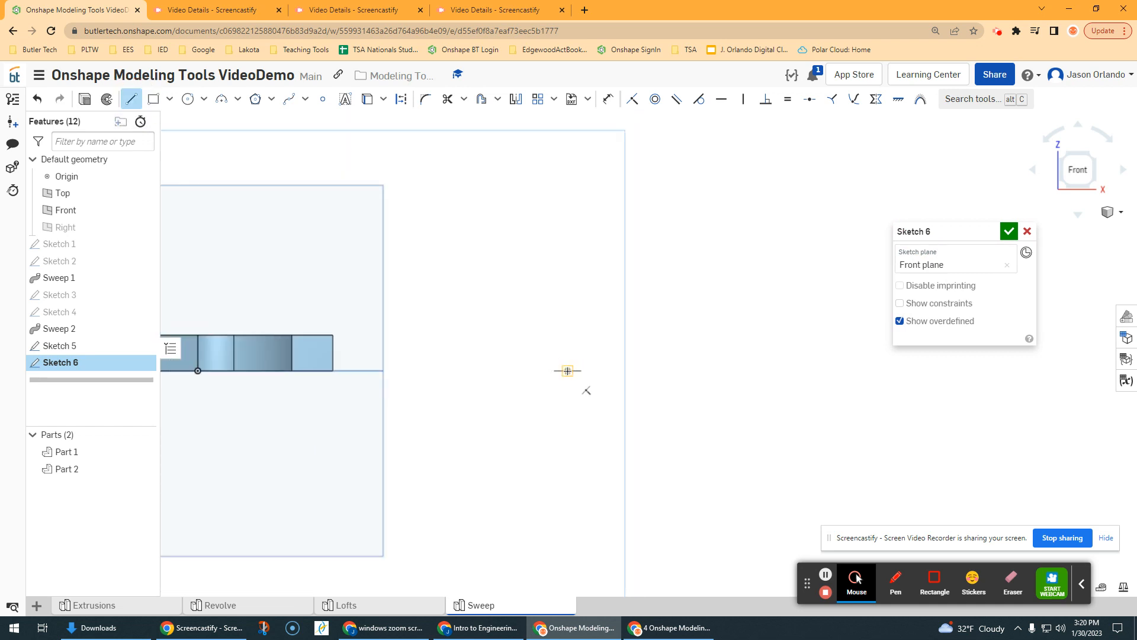
{"action": "left_click", "coordinate": [567, 370]}
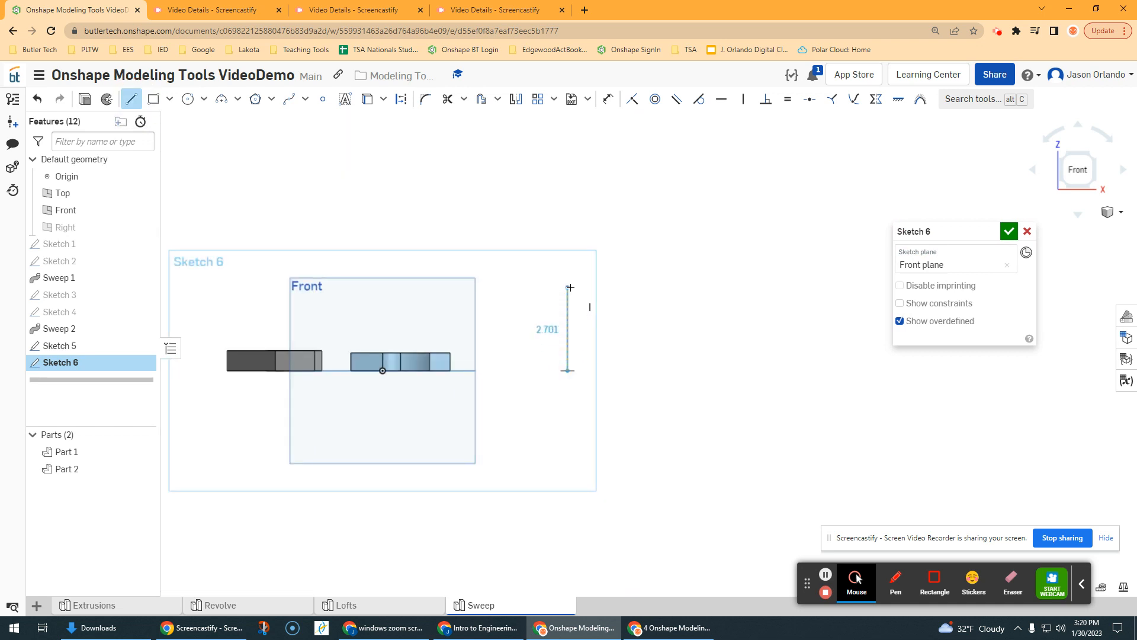
{"action": "left_click", "coordinate": [569, 288]}
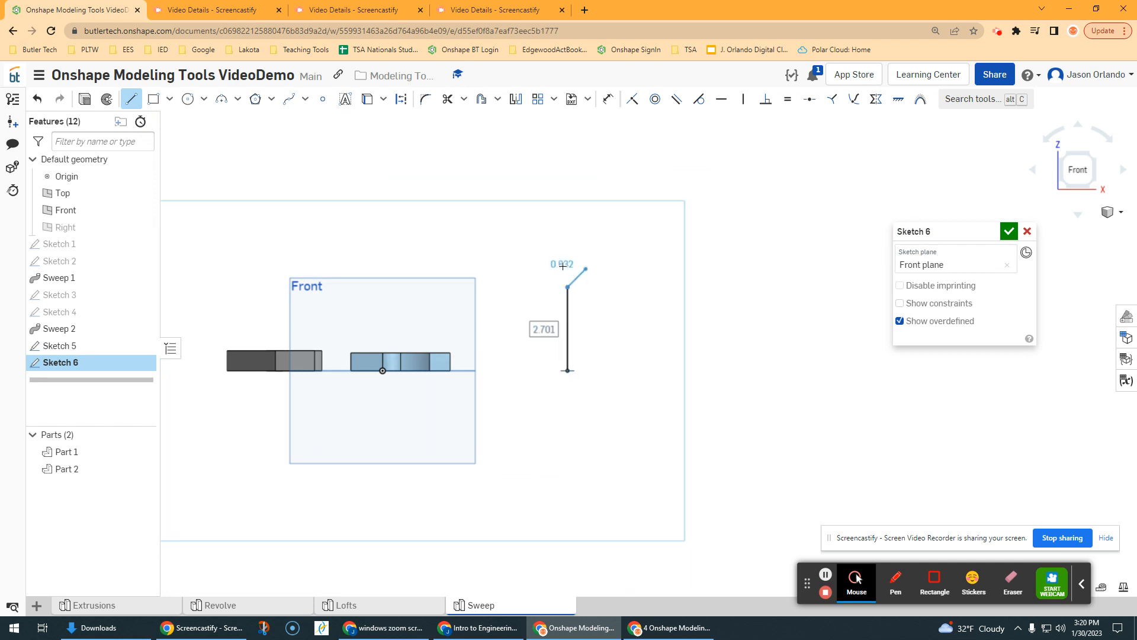
Step: Draw a three-point arc of about 0.88 in radius from the line's upper end, curving over and tangent to the line
{"action": "left_click", "coordinate": [222, 99]}
{"action": "scroll", "coordinate": [426, 264], "scroll_direction": "up", "scroll_amount": 2}
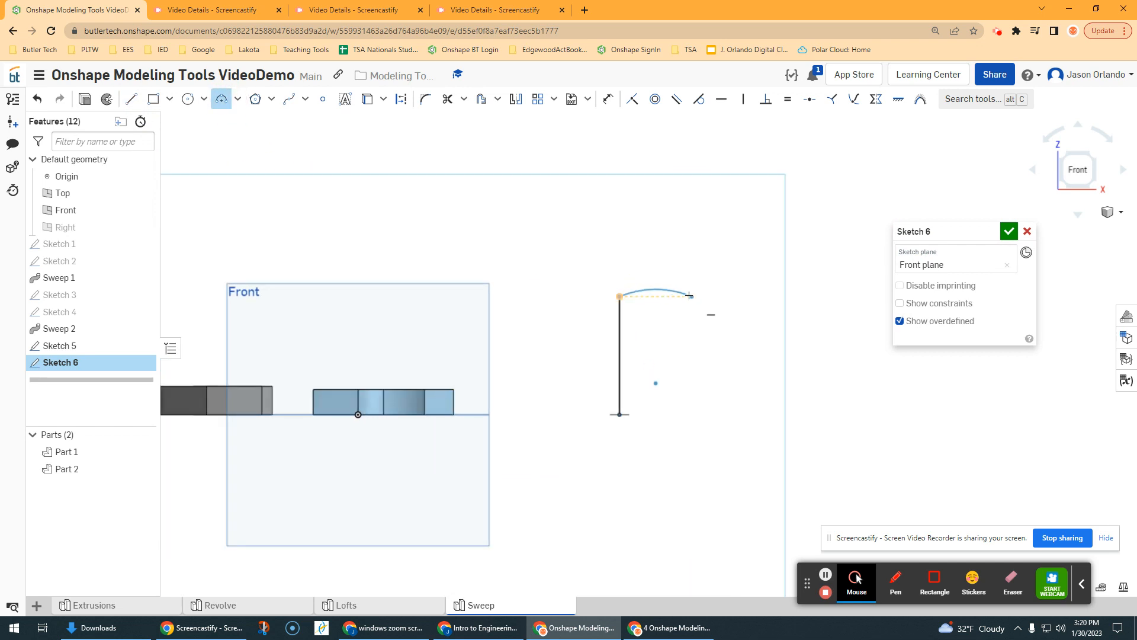
{"action": "scroll", "coordinate": [690, 295], "scroll_direction": "up", "scroll_amount": 2}
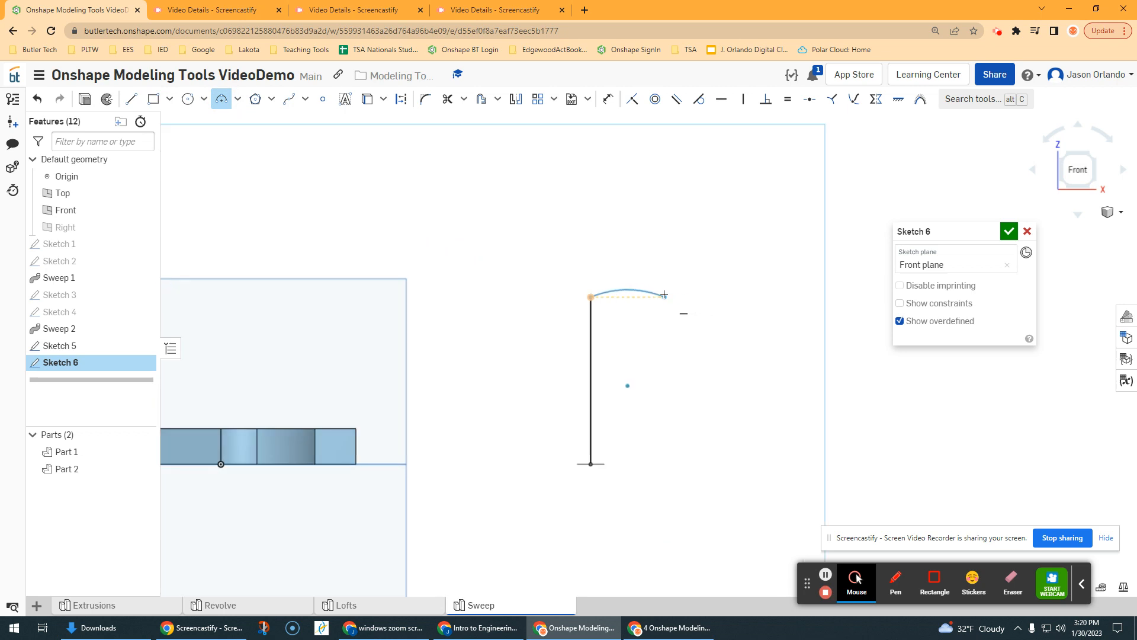
{"action": "left_click", "coordinate": [700, 295]}
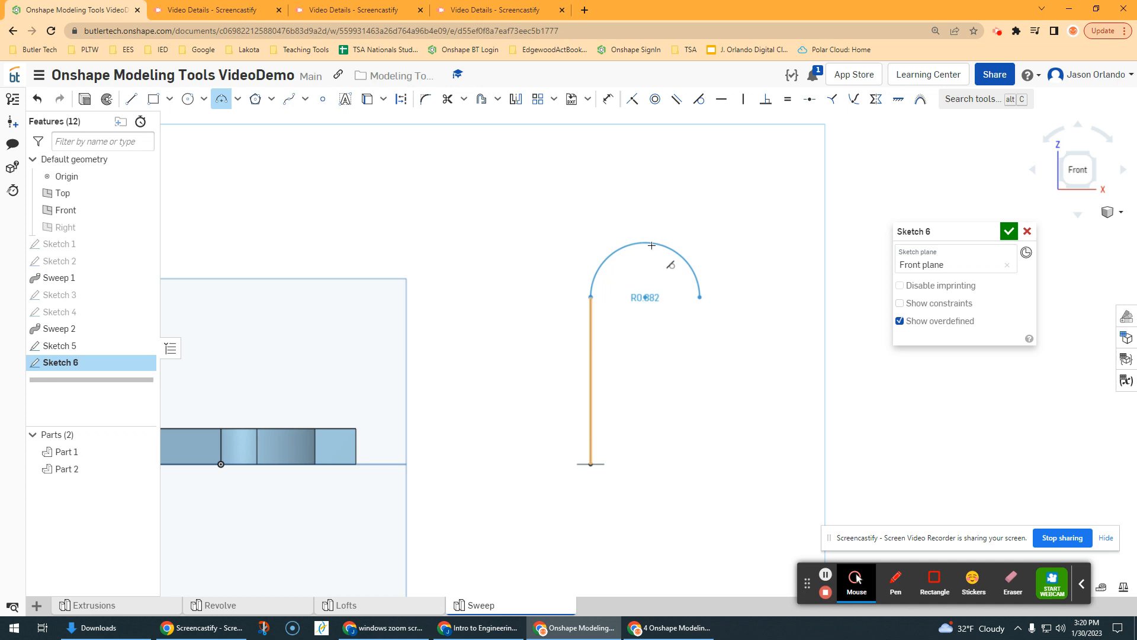
{"action": "left_click", "coordinate": [652, 245]}
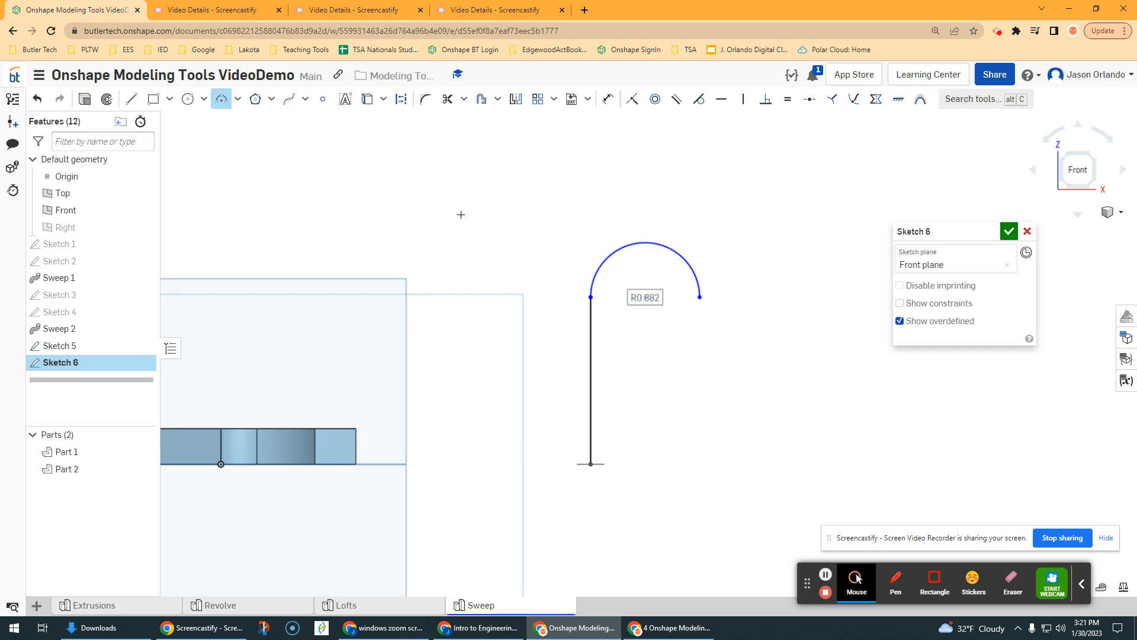
Step: Draw a vertical line about 3.66 in long downward from the free end of the arc
{"action": "left_click", "coordinate": [131, 98]}
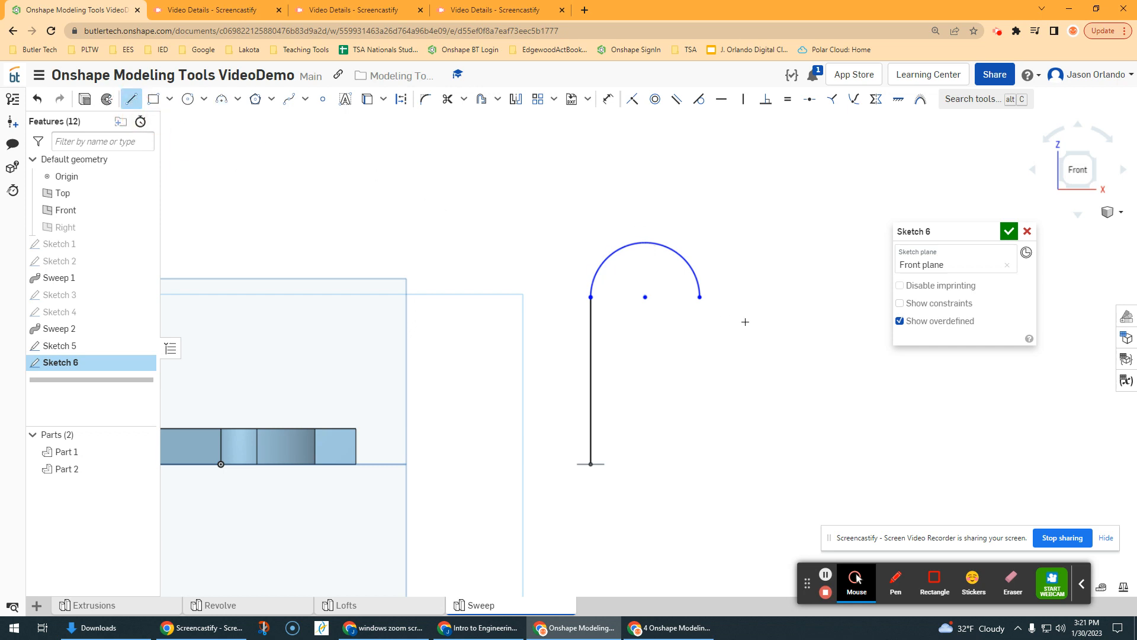
{"action": "left_click", "coordinate": [700, 297]}
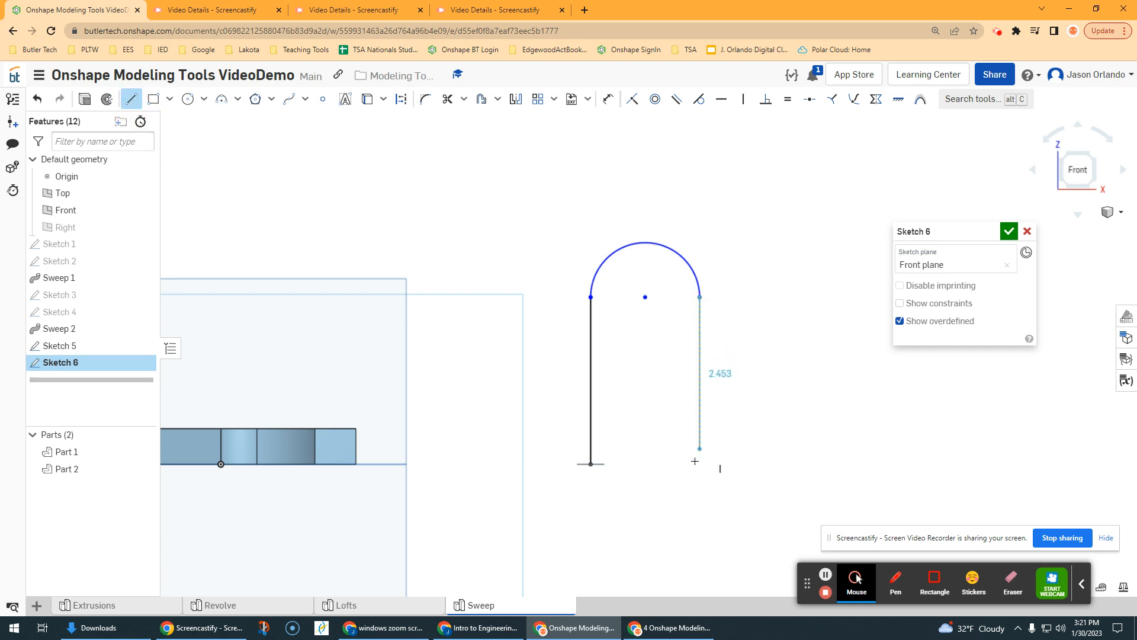
{"action": "left_click", "coordinate": [700, 523]}
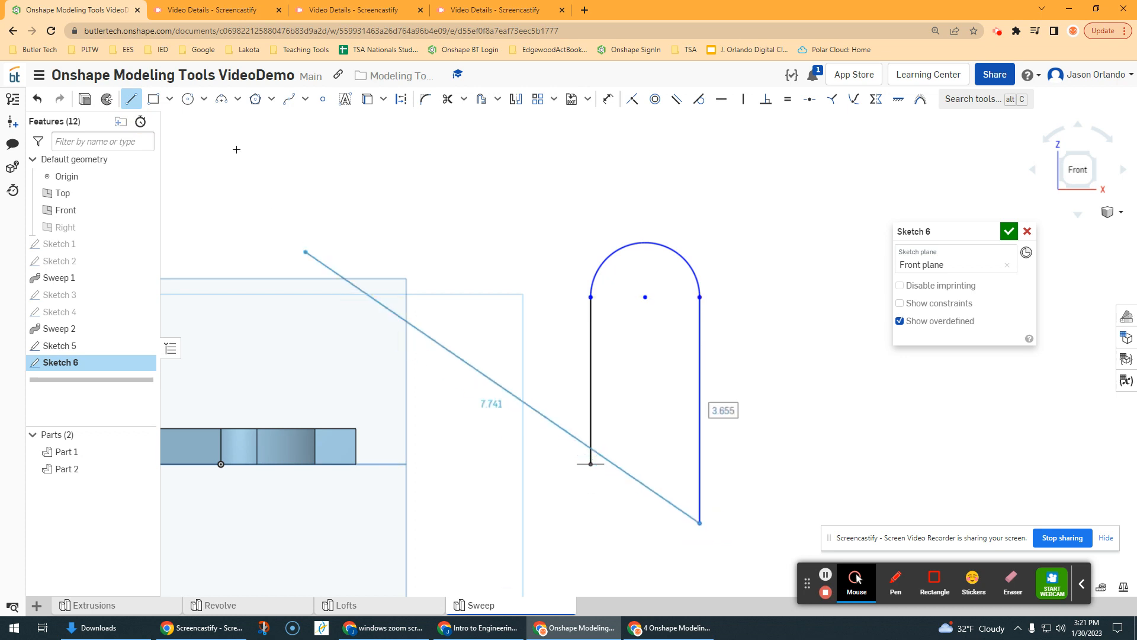
Step: Draw a three-point arc of about 0.56 in radius from the long line's lower end, curving underneath back toward the first line
{"action": "left_click", "coordinate": [221, 98]}
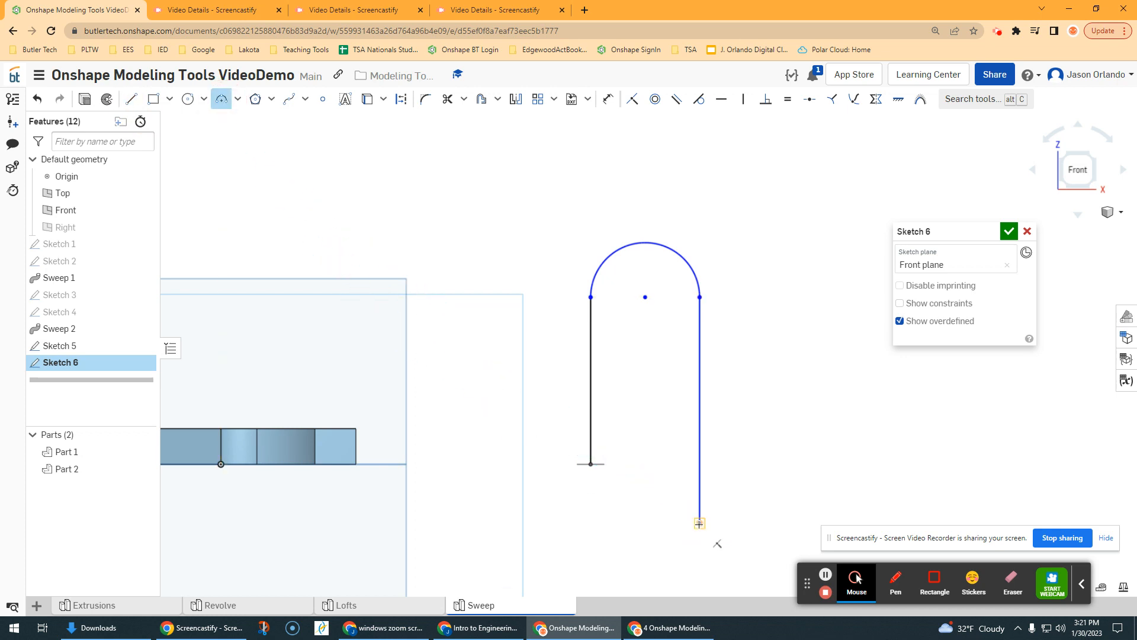
{"action": "left_click", "coordinate": [699, 523]}
{"action": "left_click", "coordinate": [630, 521]}
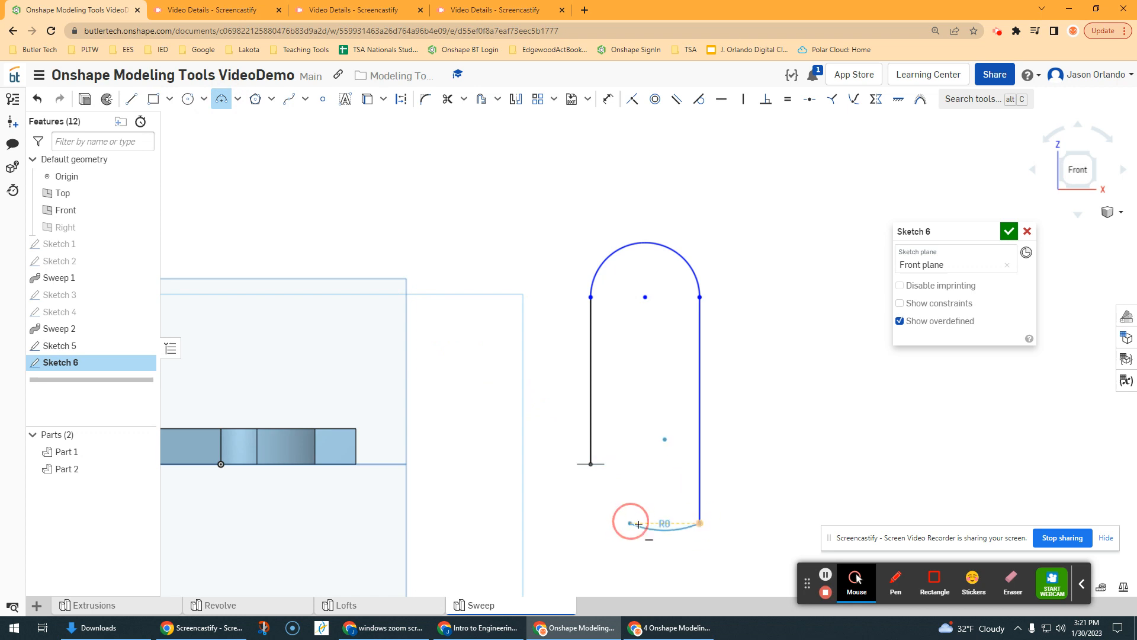
{"action": "left_click", "coordinate": [661, 555]}
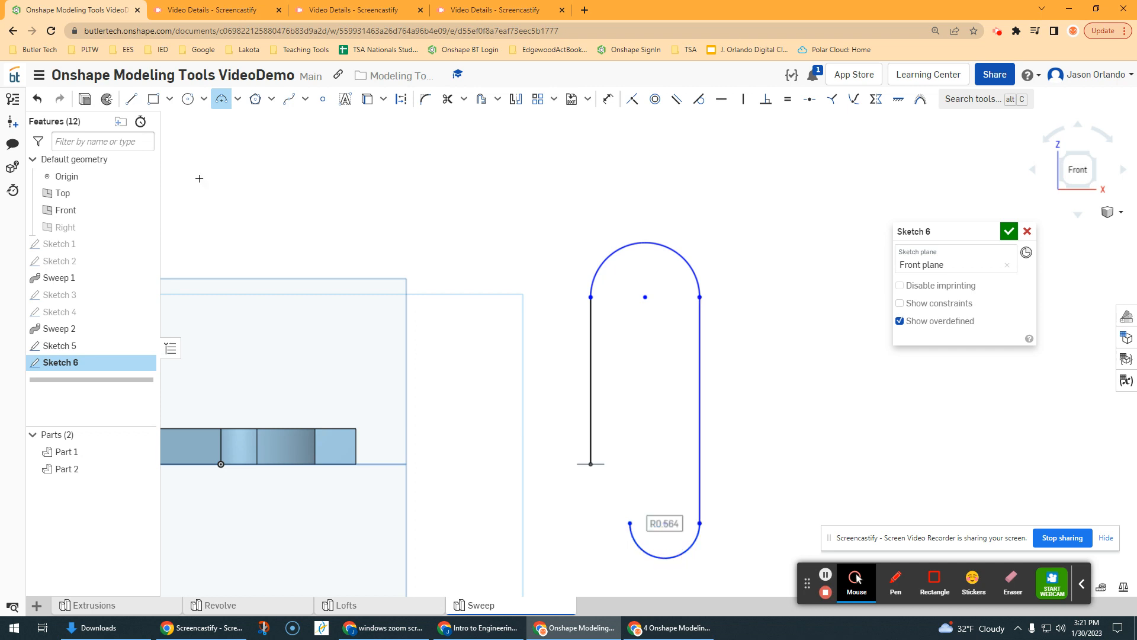
Step: Draw a vertical line about 3.4 in long upward from the free end of the lower arc
{"action": "left_click", "coordinate": [133, 100]}
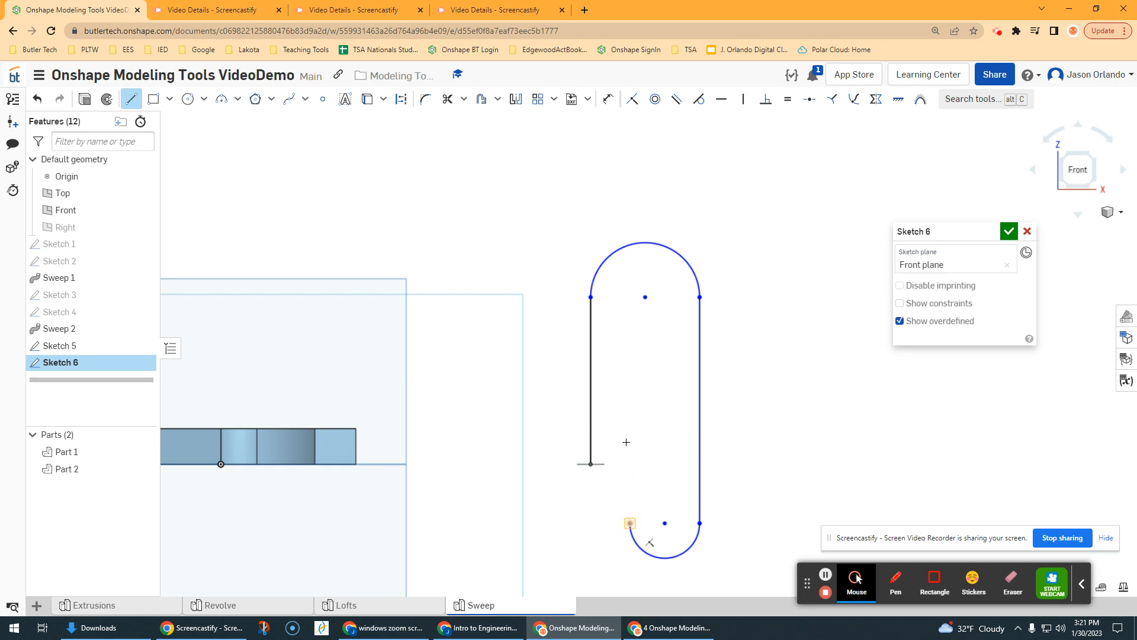
{"action": "left_click", "coordinate": [630, 523]}
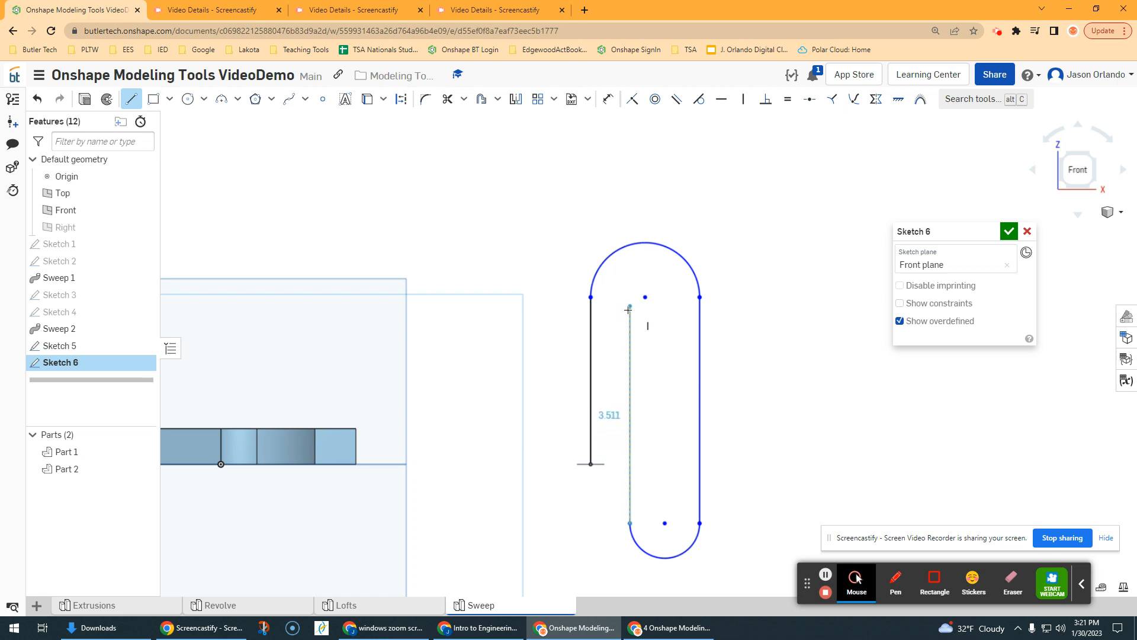
{"action": "left_click", "coordinate": [629, 312]}
Step: Draw a three-point arc of about 0.37 in radius from the inner line's upper end, curving over inside the large arc
{"action": "left_click", "coordinate": [221, 99]}
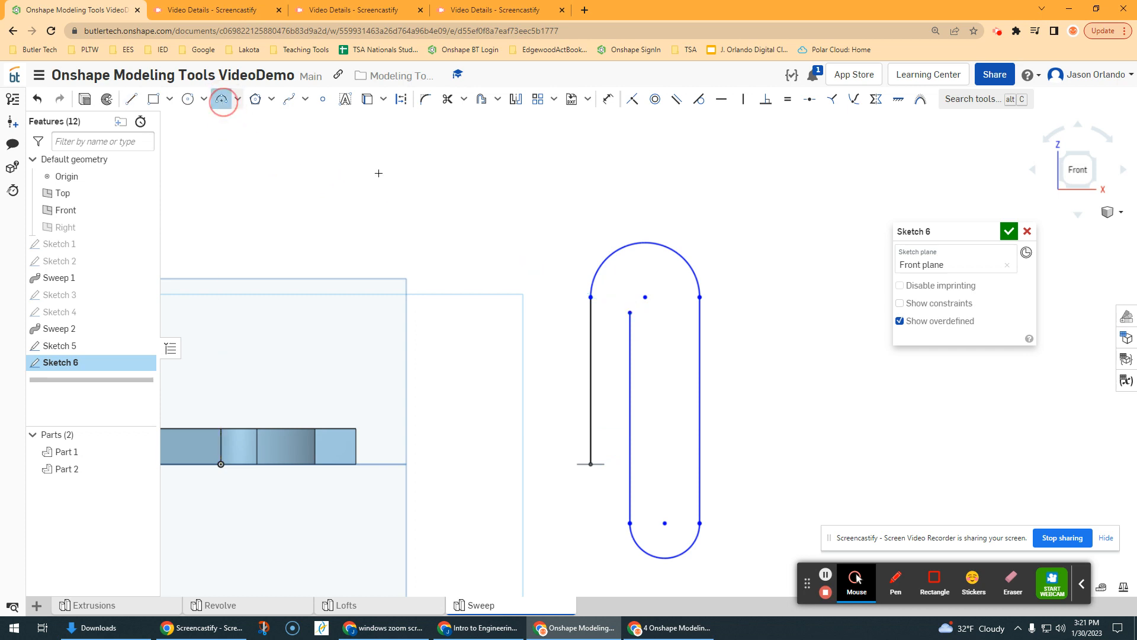
{"action": "left_click", "coordinate": [676, 313]}
{"action": "scroll", "coordinate": [666, 302], "scroll_direction": "up", "scroll_amount": 2}
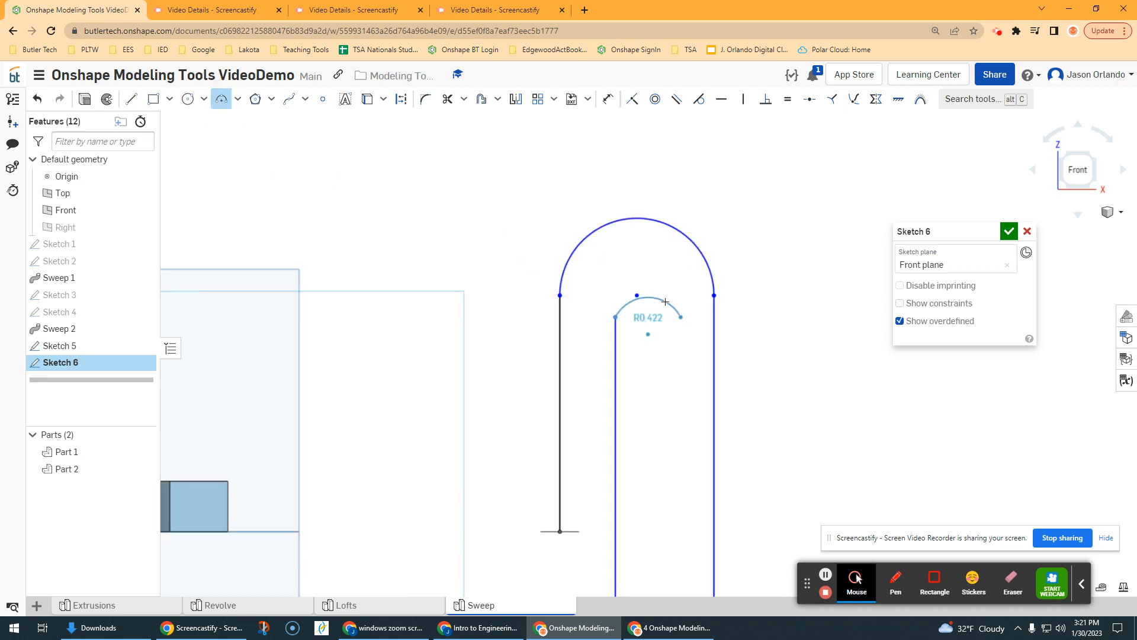
{"action": "left_click", "coordinate": [650, 286]}
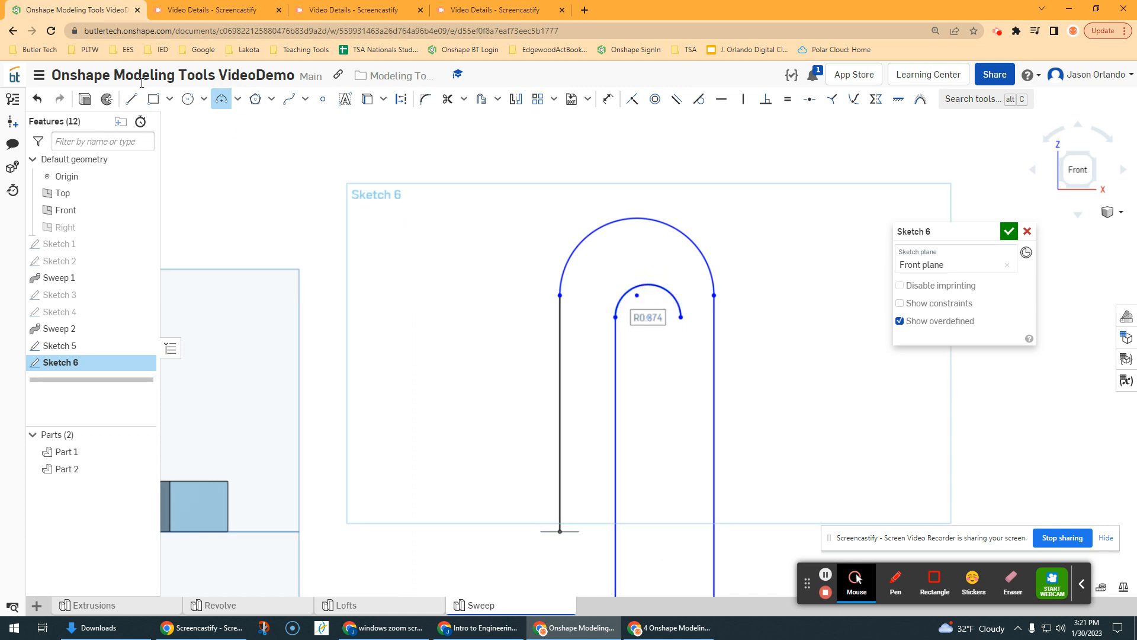
Step: Draw a vertical line about 2.83 in long downward from the small inner arc's free end and finish the path sketch
{"action": "left_click", "coordinate": [131, 104]}
{"action": "scroll", "coordinate": [742, 268], "scroll_direction": "down", "scroll_amount": 3}
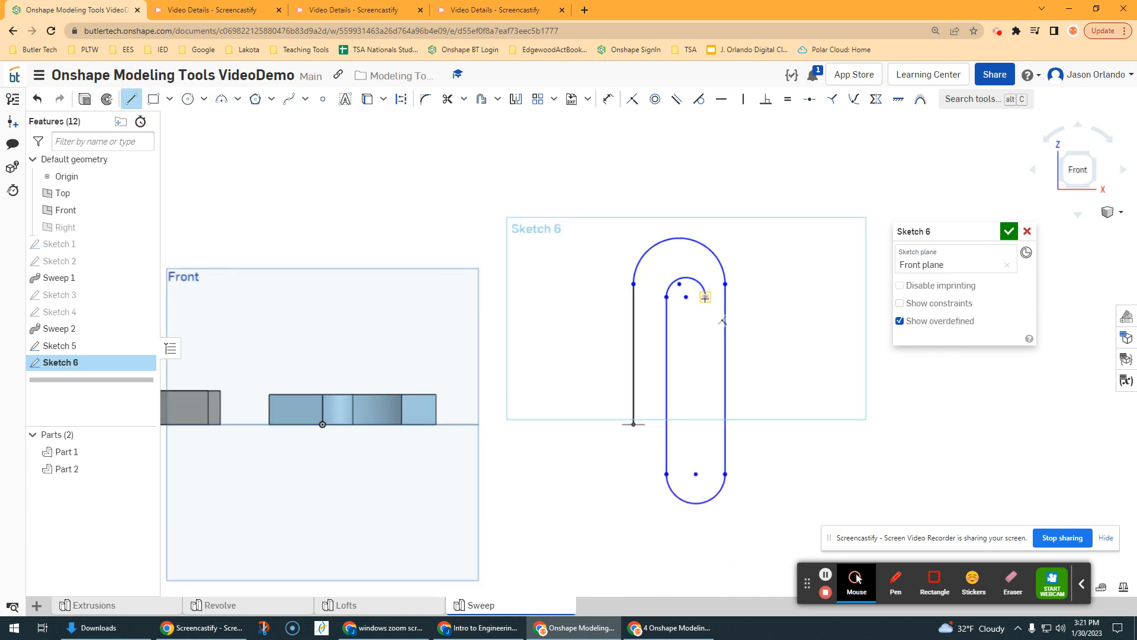
{"action": "left_click", "coordinate": [705, 297]}
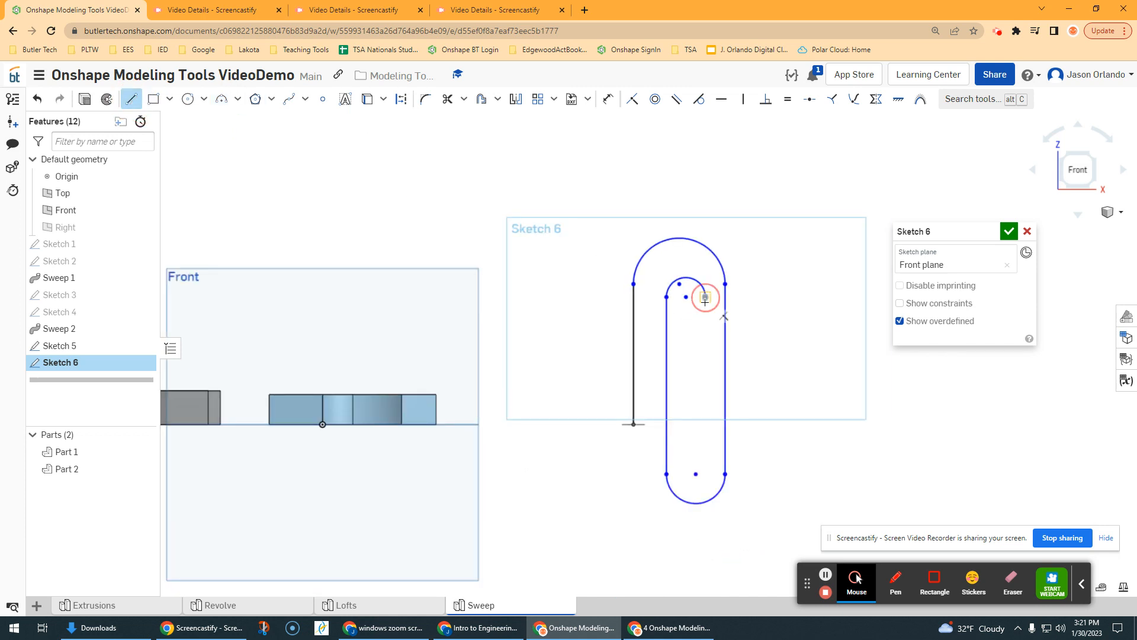
{"action": "left_click", "coordinate": [706, 443]}
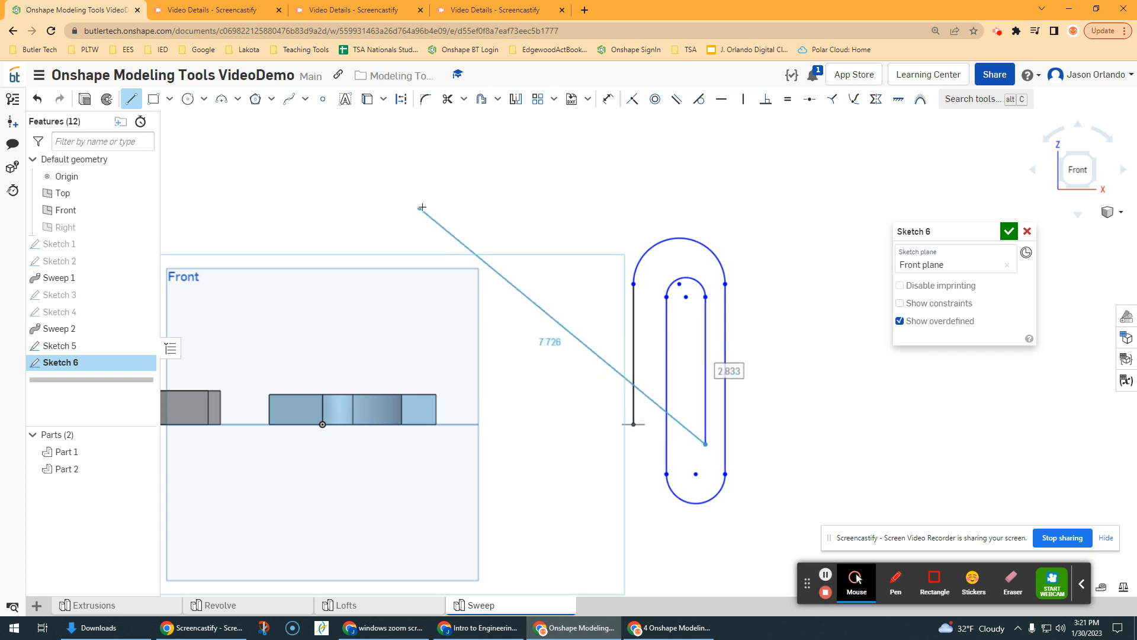
{"action": "left_click", "coordinate": [131, 102]}
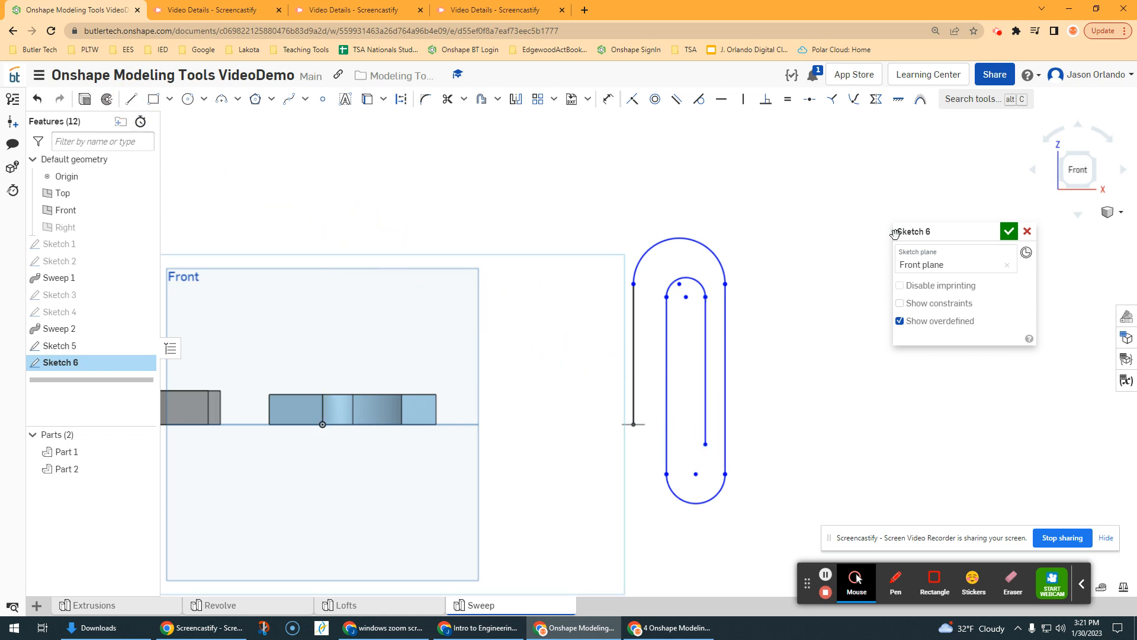
{"action": "left_click", "coordinate": [1009, 231]}
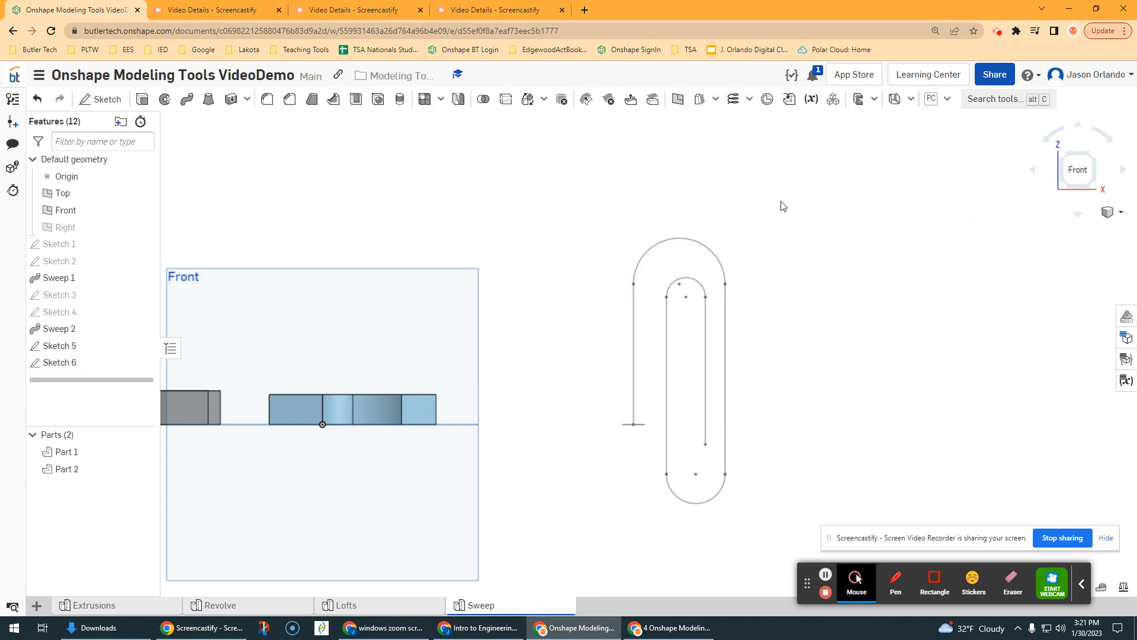
Step: Start a new solid Sweep with the small circle's face as the profile
{"action": "mouse_move", "coordinate": [779, 203]}
{"action": "right_mouse_down"}
{"action": "mouse_move", "coordinate": [832, 246]}
{"action": "mouse_move", "coordinate": [813, 259]}
{"action": "right_mouse_up"}
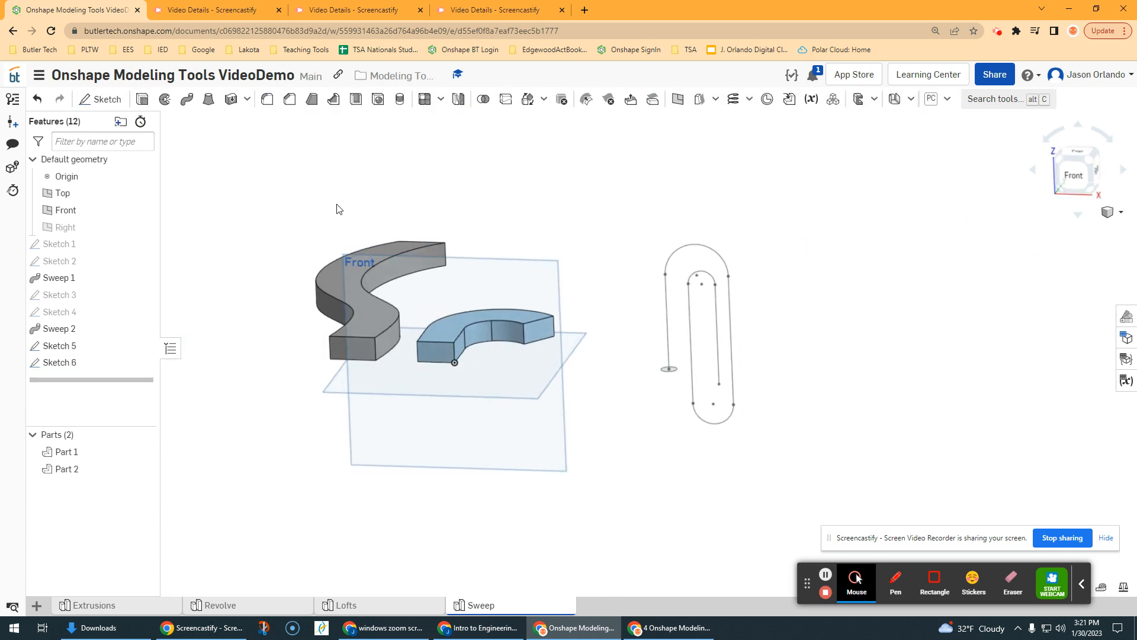
{"action": "left_click", "coordinate": [186, 99]}
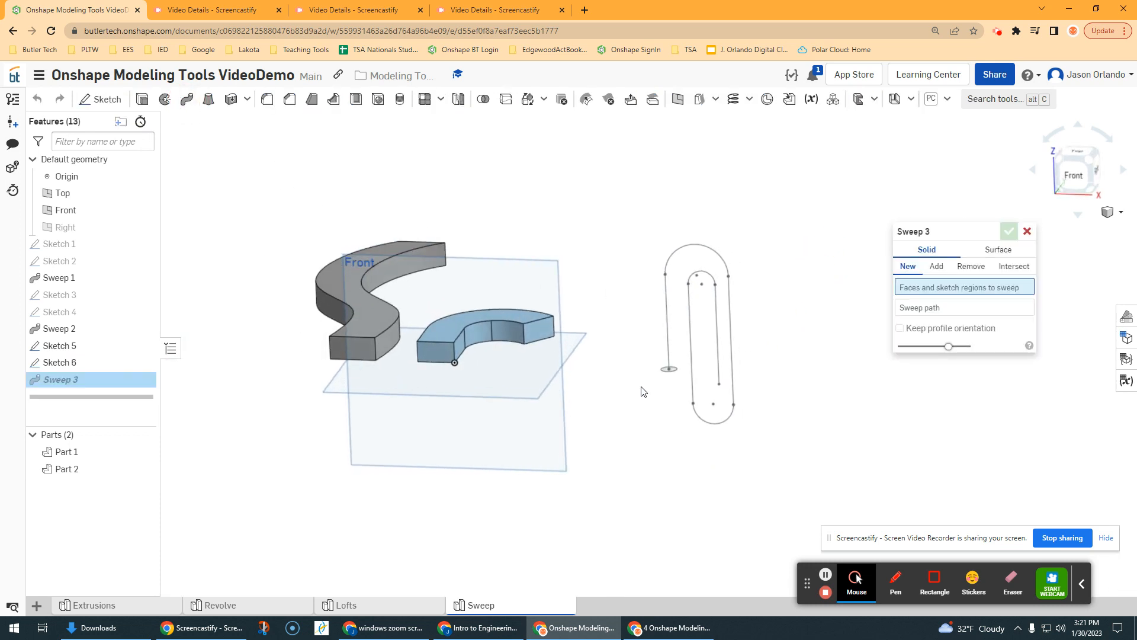
{"action": "scroll", "coordinate": [681, 379], "scroll_direction": "up", "scroll_amount": 2}
{"action": "scroll", "coordinate": [675, 367], "scroll_direction": "up", "scroll_amount": 3}
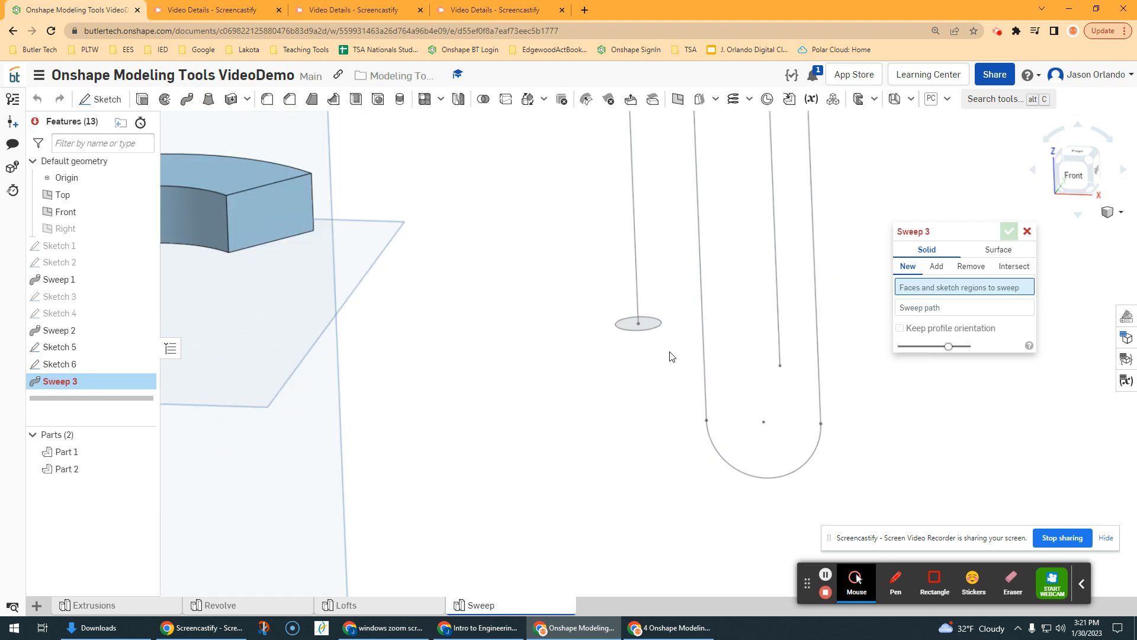
{"action": "left_click", "coordinate": [645, 316]}
Step: Use all the connected lines and arcs of the winding sketch, in order, as the sweep path and complete the paper clip sweep
{"action": "left_click", "coordinate": [939, 320]}
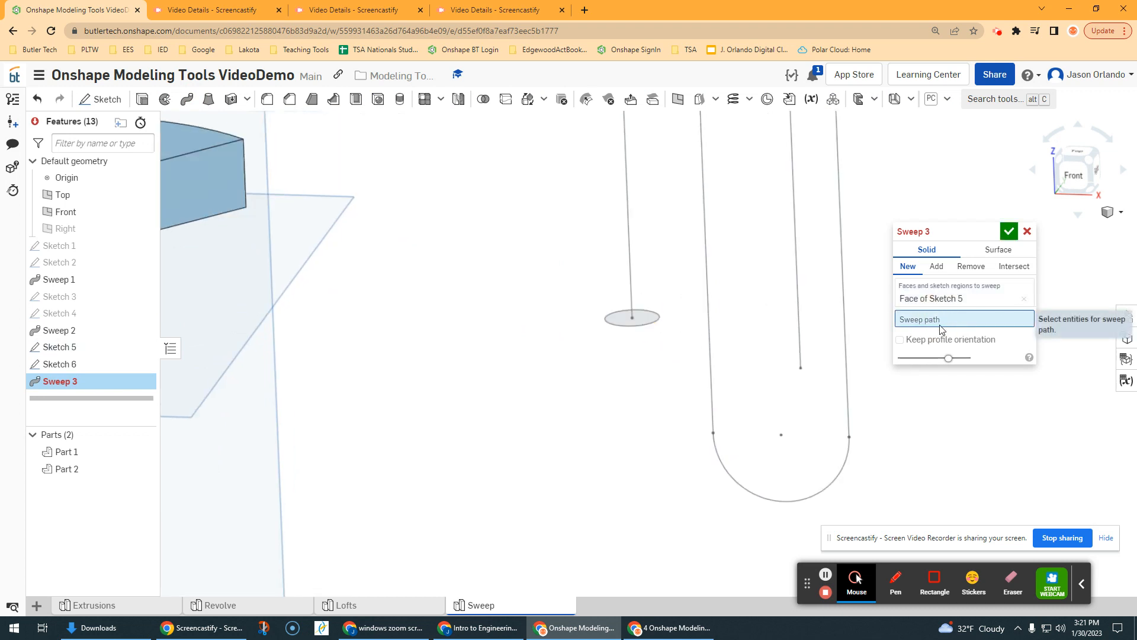
{"action": "scroll", "coordinate": [833, 324], "scroll_direction": "down", "scroll_amount": 2}
{"action": "scroll", "coordinate": [654, 253], "scroll_direction": "down", "scroll_amount": 2}
{"action": "middle_click_drag", "start_coordinate": [652, 252], "coordinate": [610, 321]}
{"action": "left_click", "coordinate": [659, 273]}
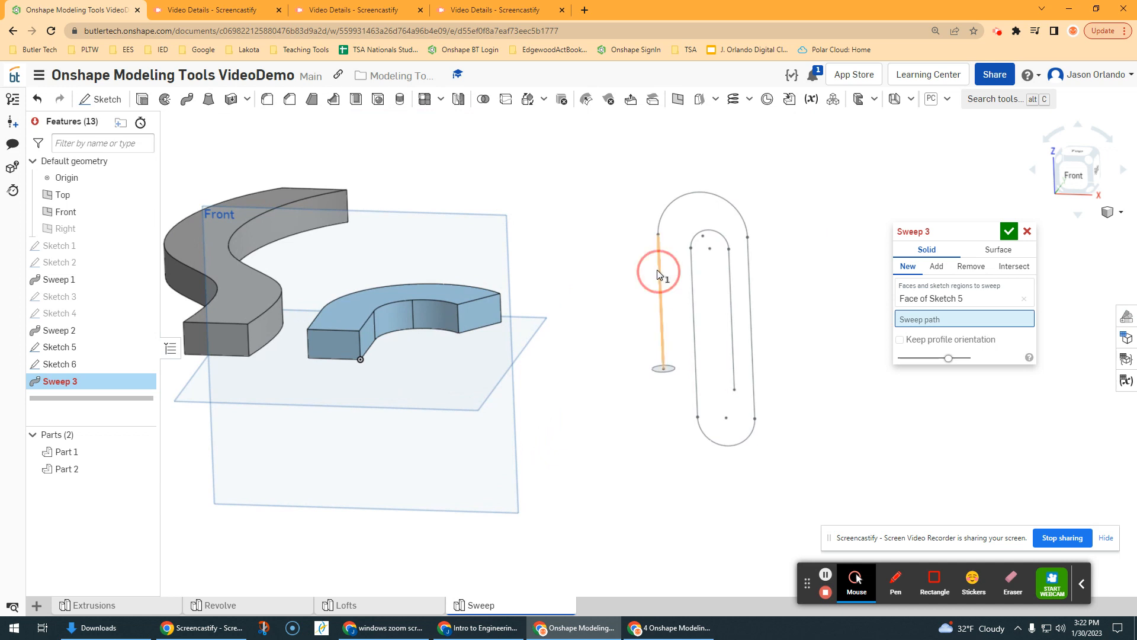
{"action": "left_click", "coordinate": [688, 192]}
{"action": "left_click", "coordinate": [750, 299]}
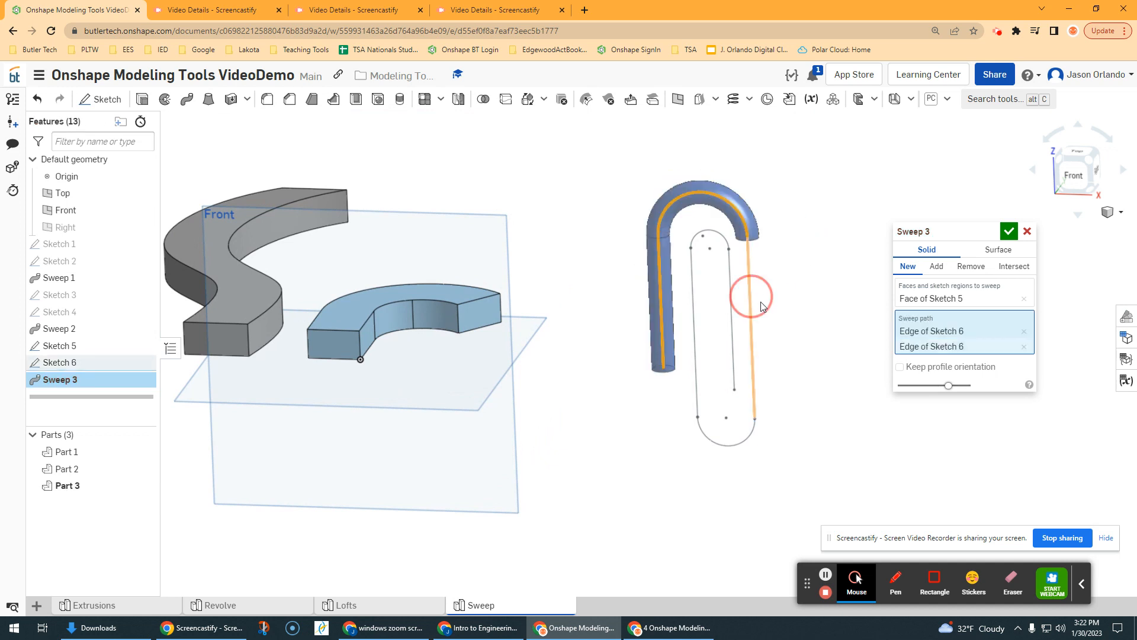
{"action": "left_click", "coordinate": [748, 436]}
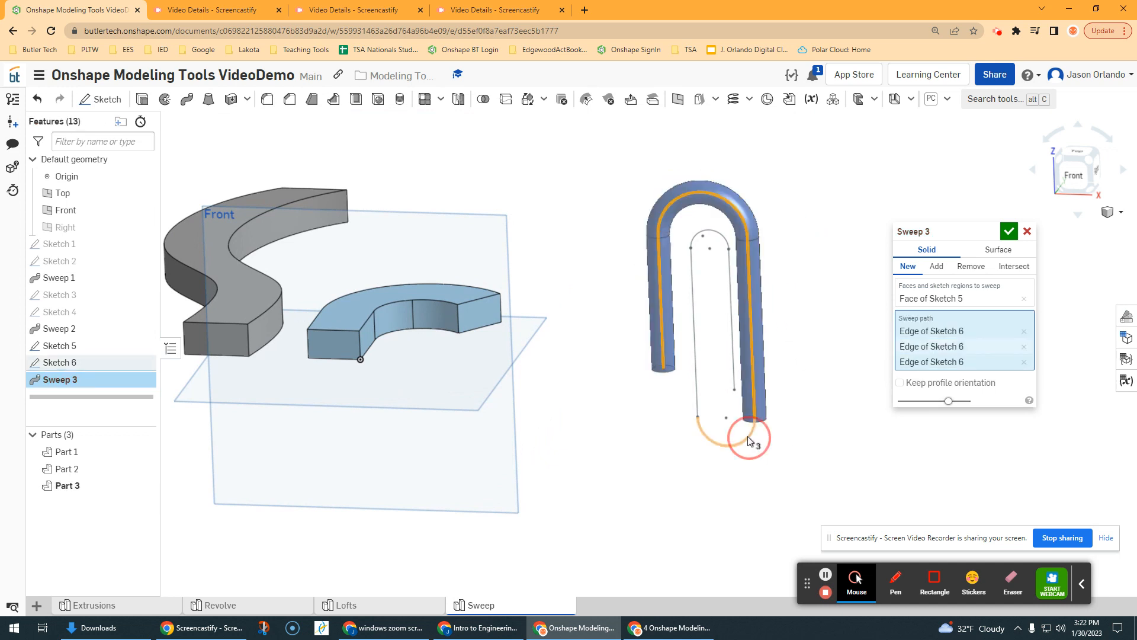
{"action": "left_click", "coordinate": [697, 390]}
{"action": "left_click", "coordinate": [717, 233]}
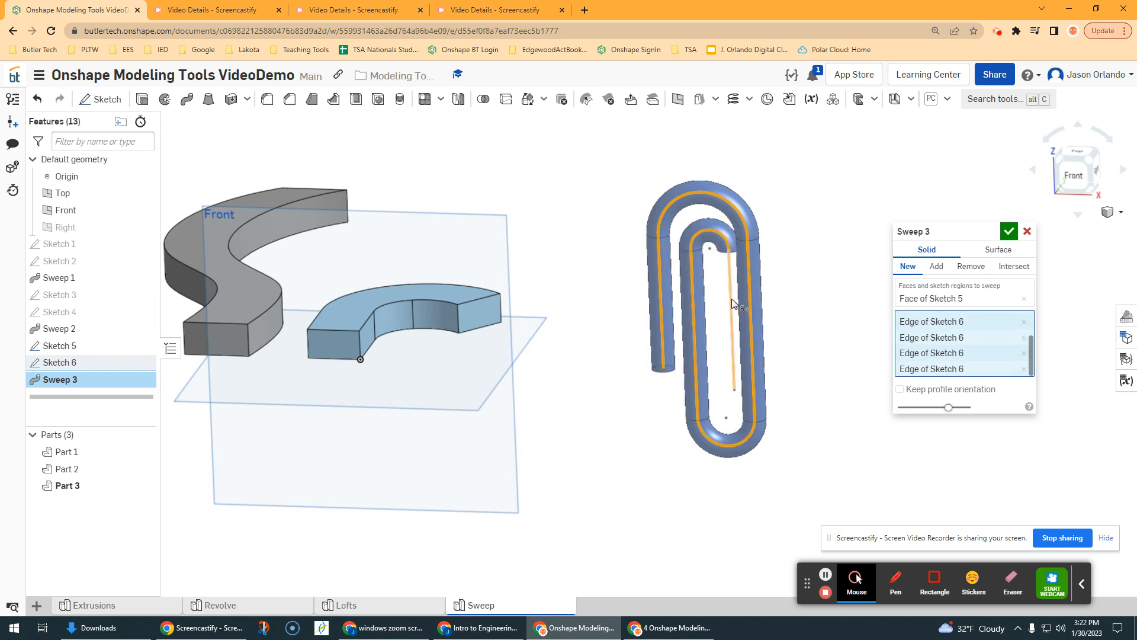
{"action": "left_click", "coordinate": [731, 299]}
{"action": "right_click_drag", "start_coordinate": [806, 293], "coordinate": [811, 290]}
{"action": "scroll", "coordinate": [794, 260], "scroll_direction": "up", "scroll_amount": 10}
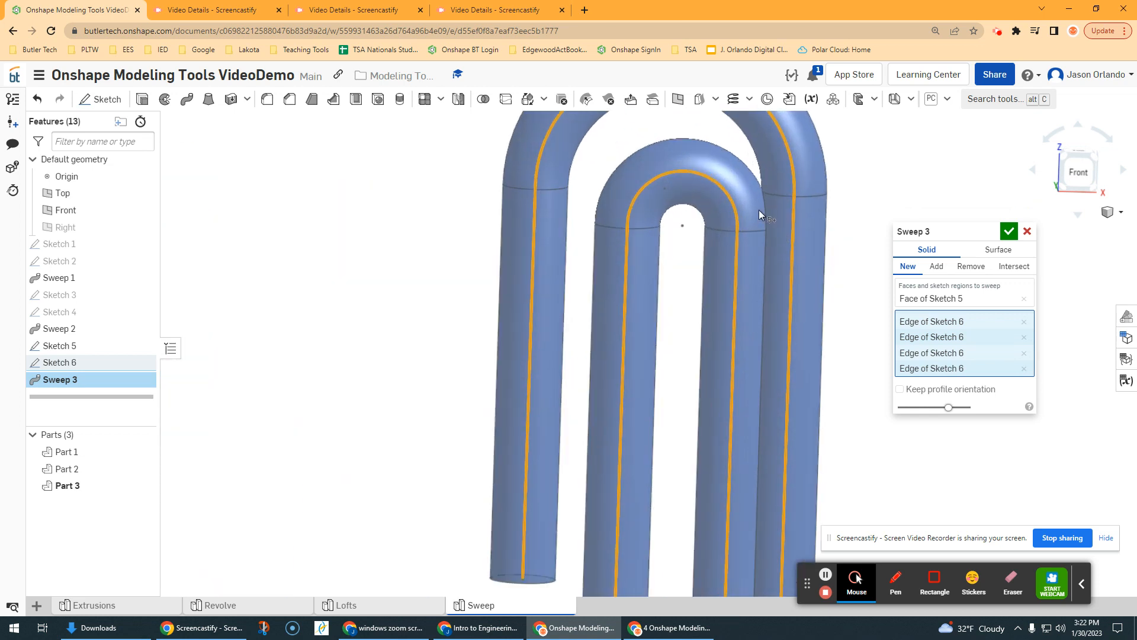
{"action": "scroll", "coordinate": [762, 208], "scroll_direction": "down", "scroll_amount": 10}
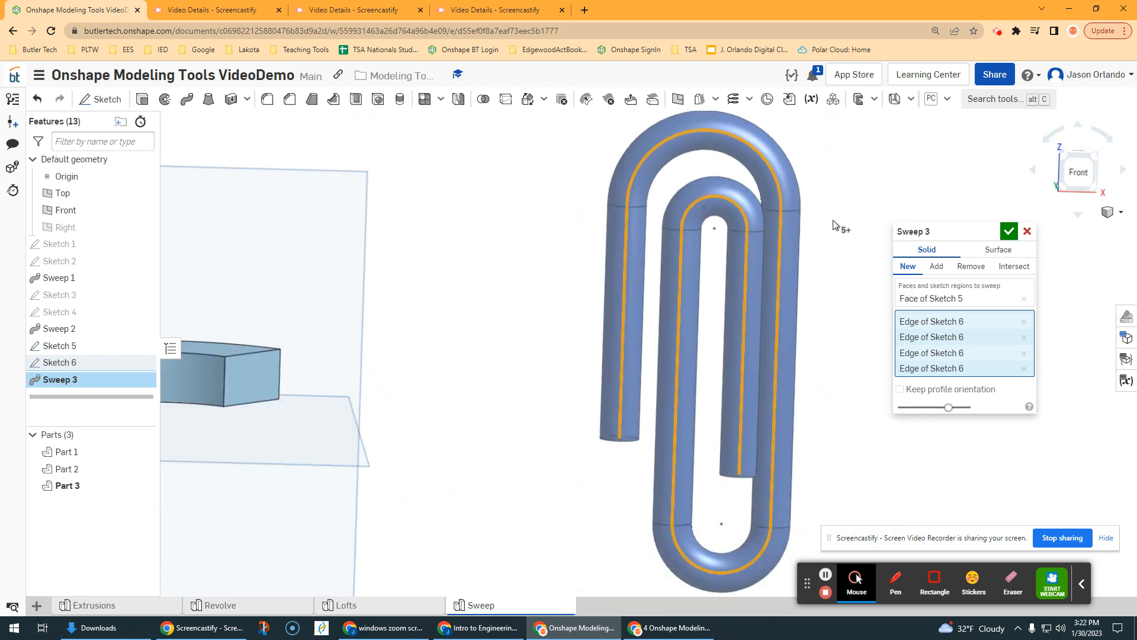
{"action": "right_click_drag", "start_coordinate": [840, 219], "coordinate": [843, 224]}
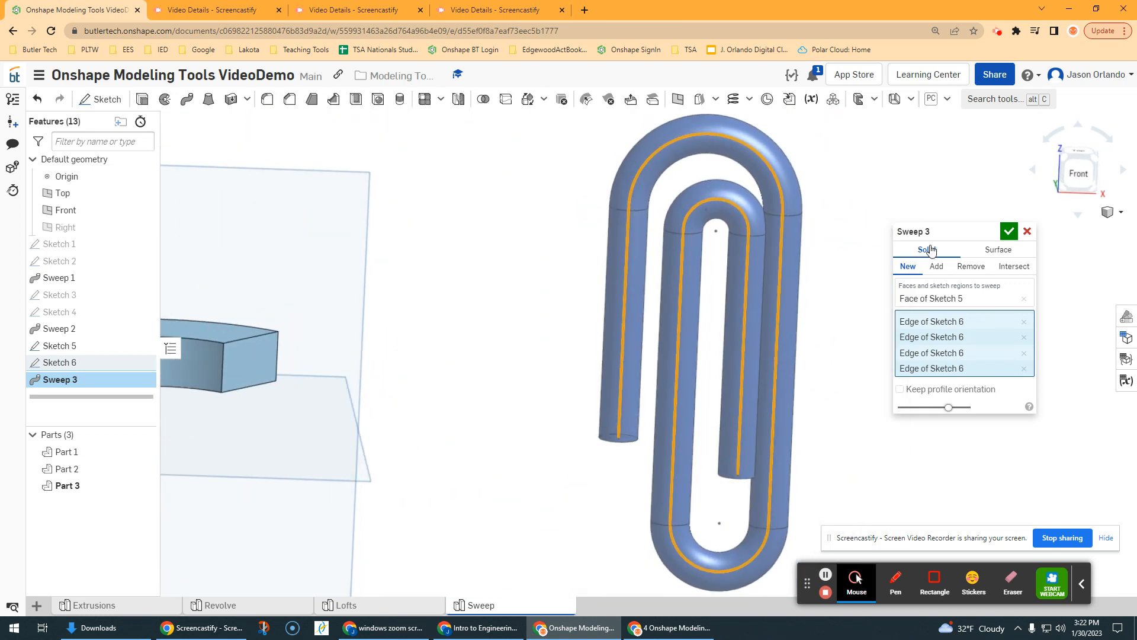
{"action": "left_click", "coordinate": [1009, 232]}
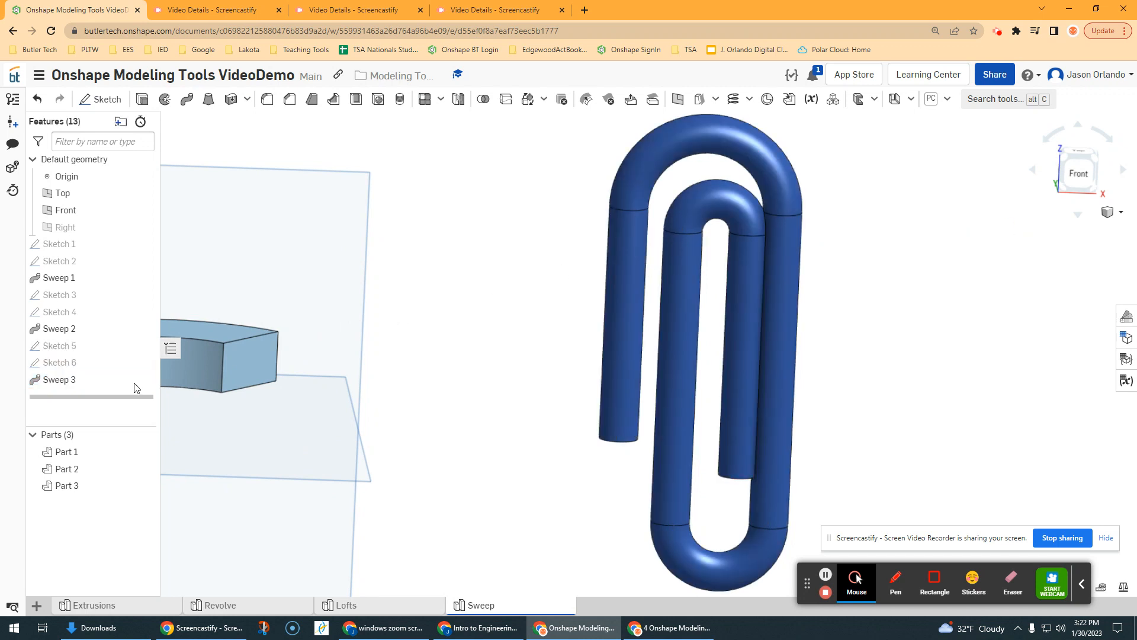
Step: Edit the path in Sketch 6, moving the long outer vertical line slightly outward to widen the gap to the inner loop, and accept the sketch
{"action": "double_click", "coordinate": [76, 362]}
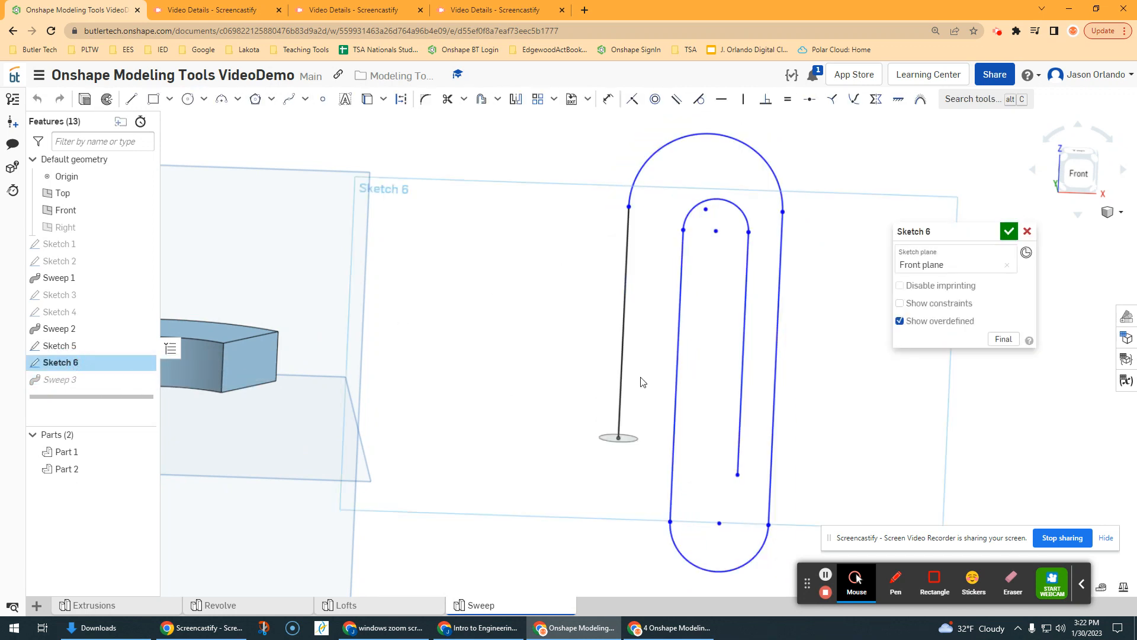
{"action": "scroll", "coordinate": [748, 333], "scroll_direction": "down", "scroll_amount": 2}
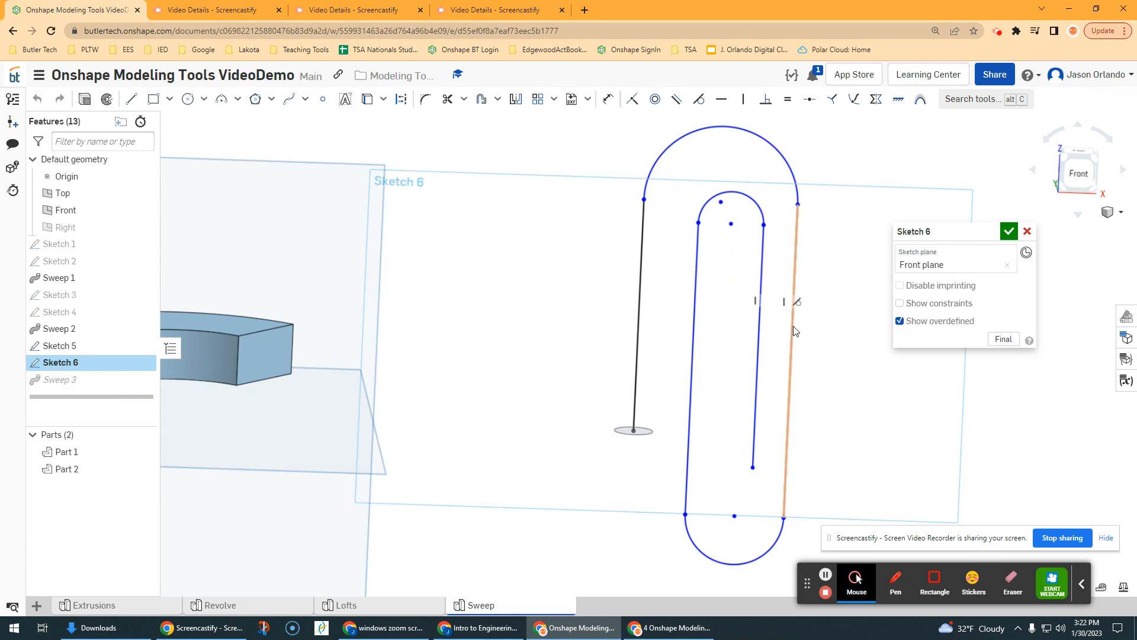
{"action": "left_click_drag", "start_coordinate": [794, 326], "coordinate": [808, 329]}
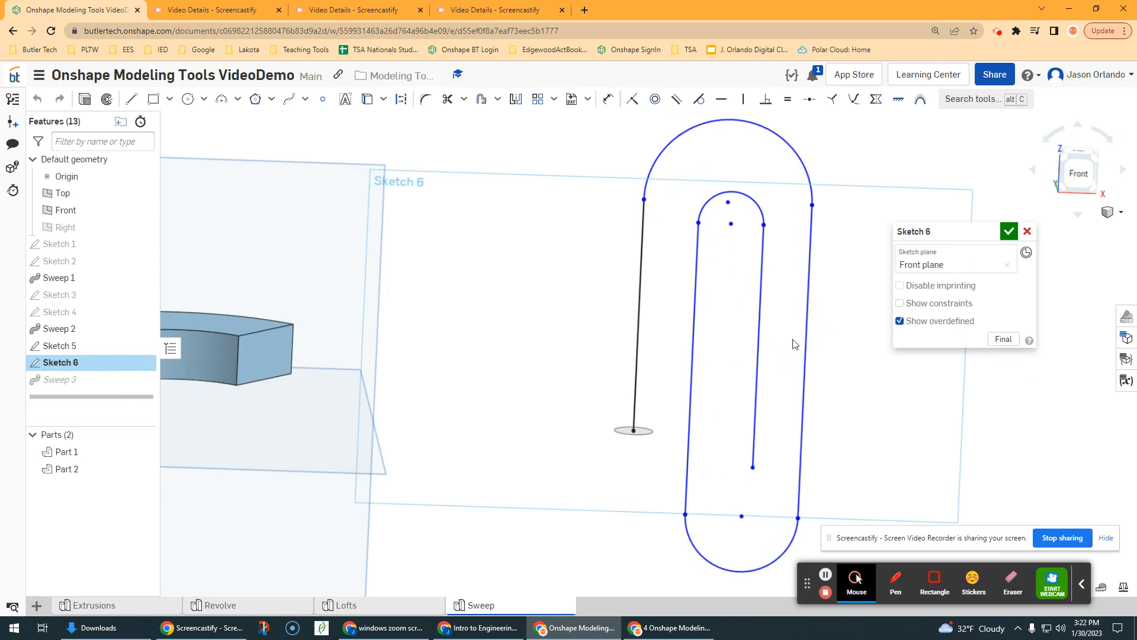
{"action": "left_click", "coordinate": [1009, 230]}
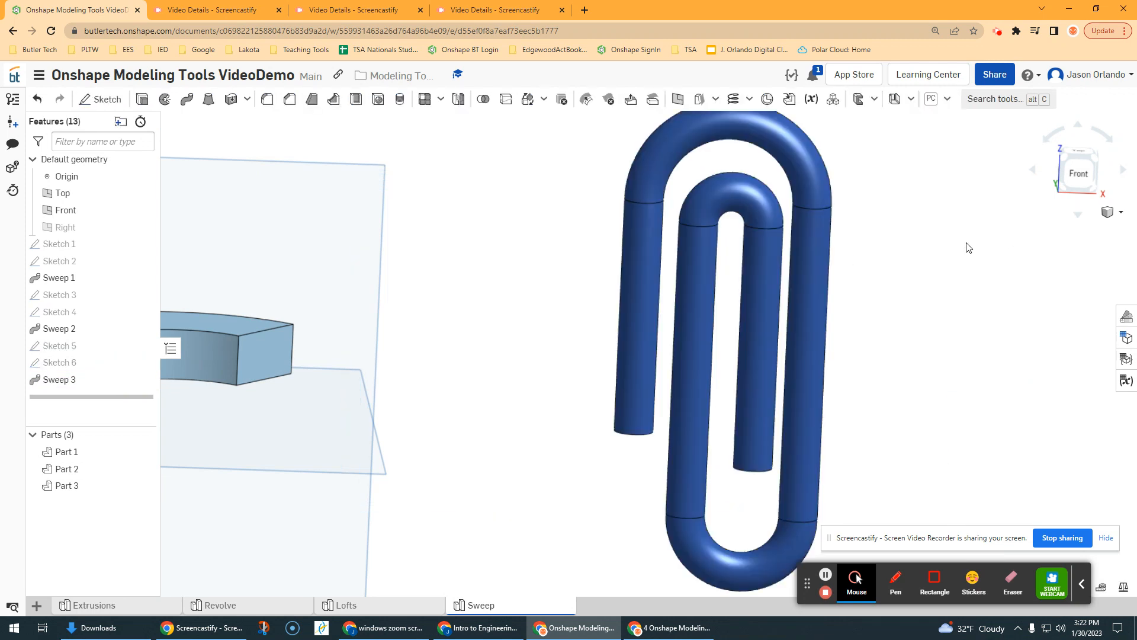
Step: Edit the circle profile in Sketch 5, shrinking the circle freehand to make the paper clip wire thinner, and accept the sketch
{"action": "double_click", "coordinate": [66, 346]}
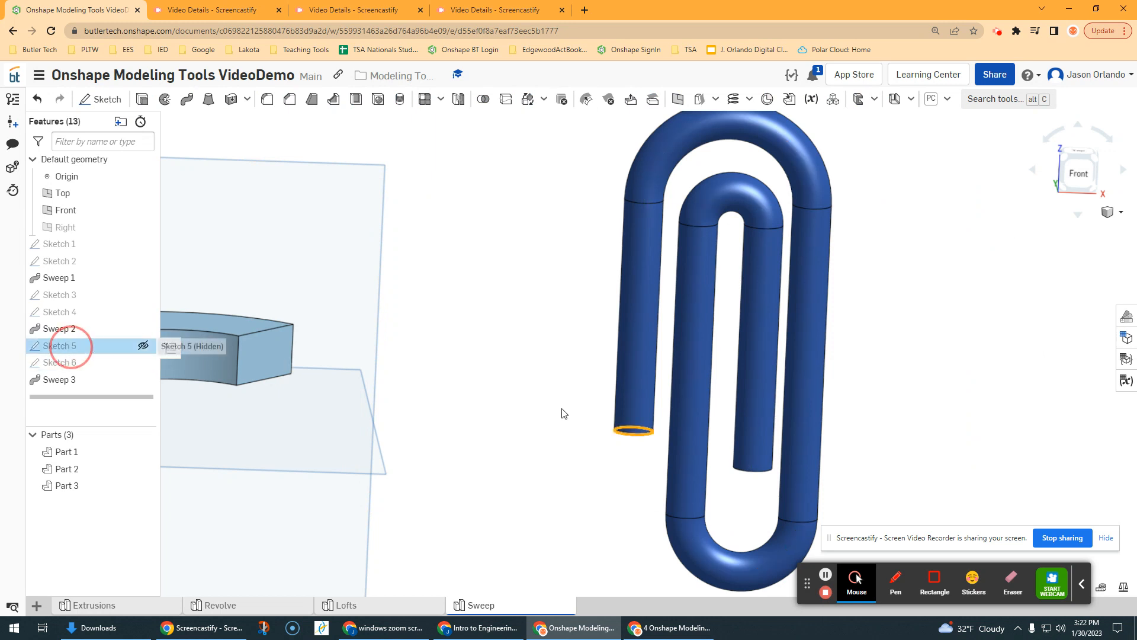
{"action": "left_click", "coordinate": [615, 425]}
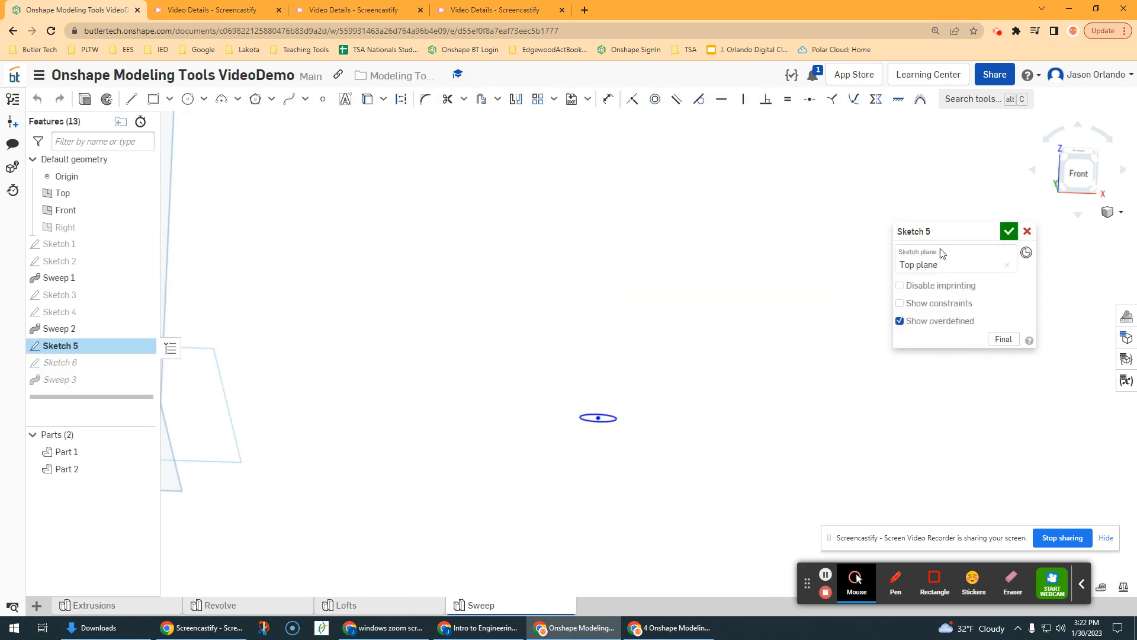
{"action": "left_click", "coordinate": [1009, 231]}
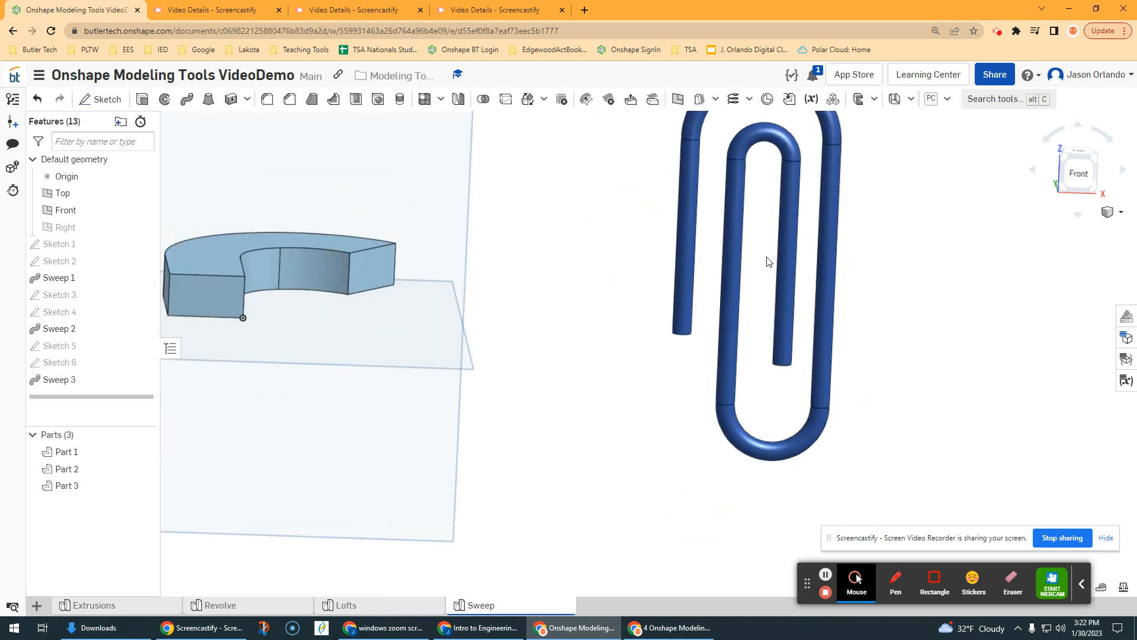
{"action": "left_click", "coordinate": [864, 260]}
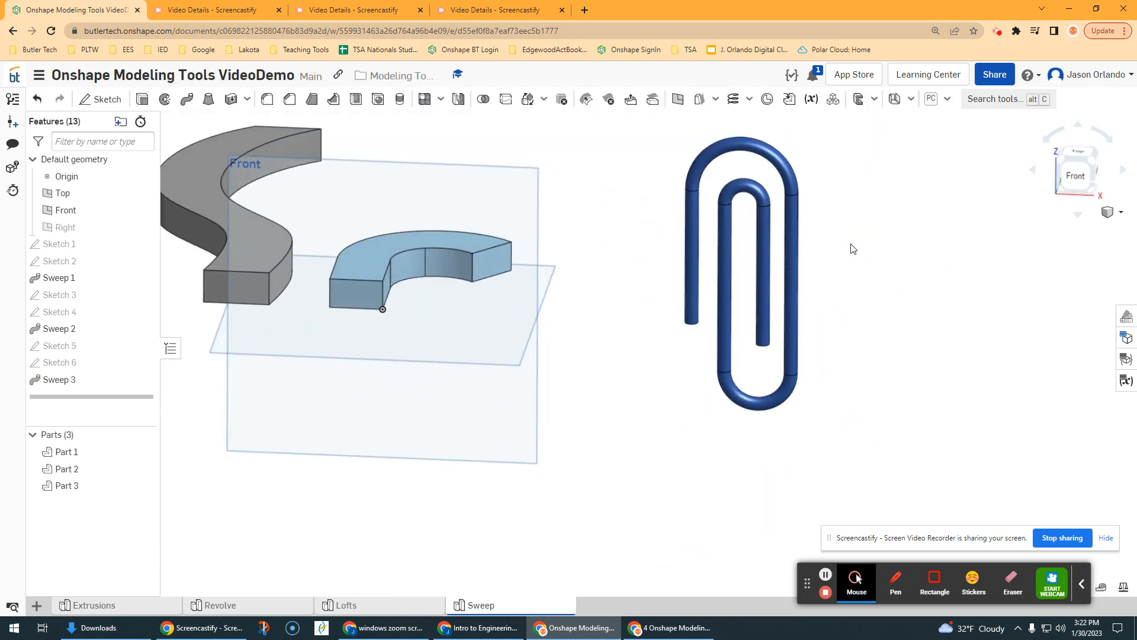
{"action": "middle_click_drag", "start_coordinate": [853, 248], "coordinate": [848, 296]}
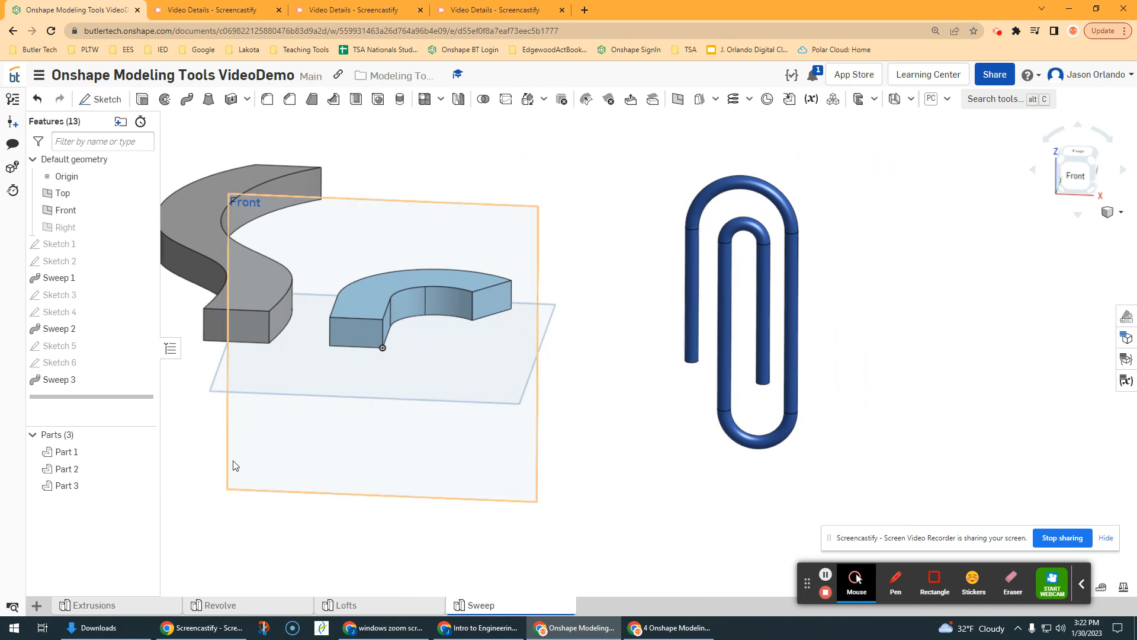
Step: Edit Sweep 3, turn on Keep profile orientation and examine the paper clip's shape at the bends
{"action": "double_click", "coordinate": [59, 380]}
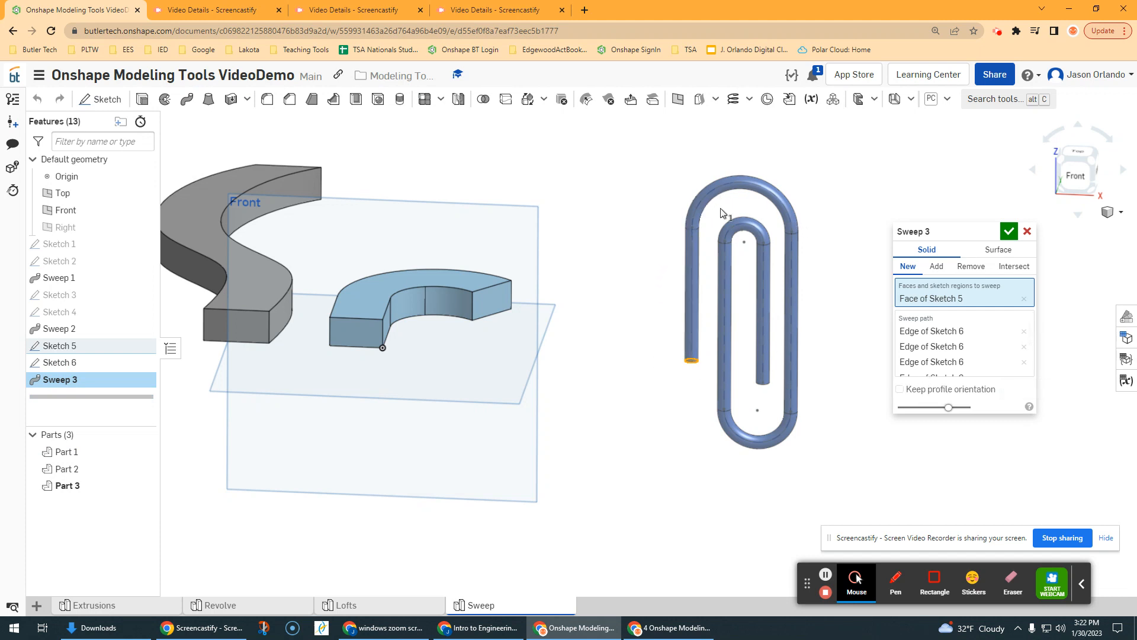
{"action": "left_click", "coordinate": [900, 389]}
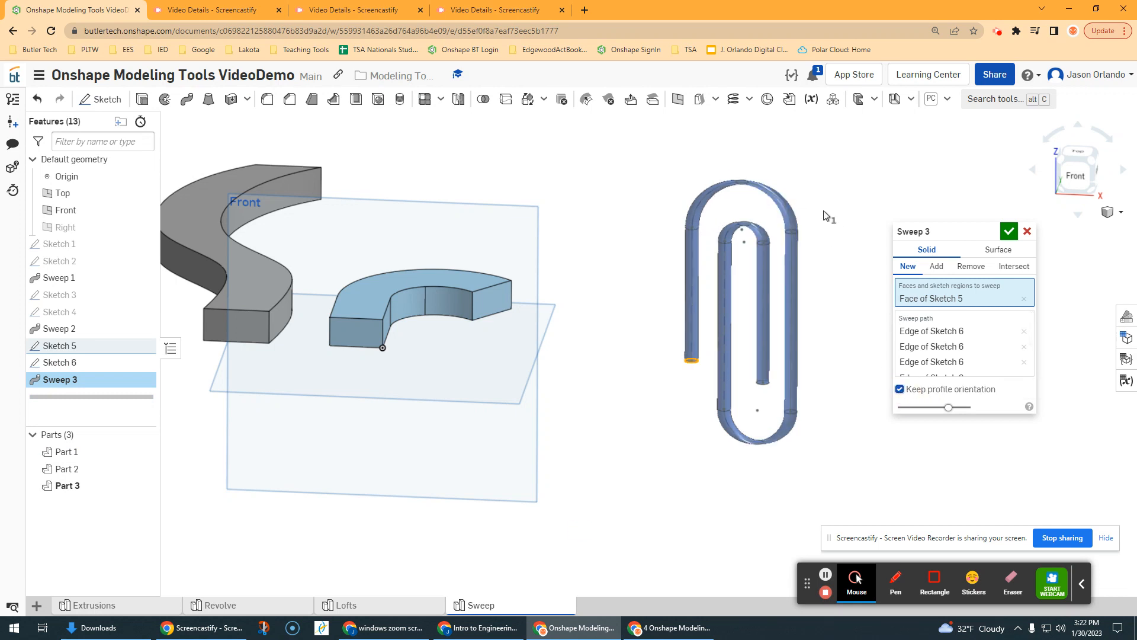
{"action": "scroll", "coordinate": [739, 185], "scroll_direction": "up", "scroll_amount": 2}
{"action": "mouse_move", "coordinate": [748, 202]}
{"action": "right_mouse_down"}
{"action": "mouse_move", "coordinate": [758, 218]}
{"action": "mouse_move", "coordinate": [755, 203]}
{"action": "right_mouse_up"}
{"action": "right_click_drag", "start_coordinate": [783, 240], "coordinate": [776, 213]}
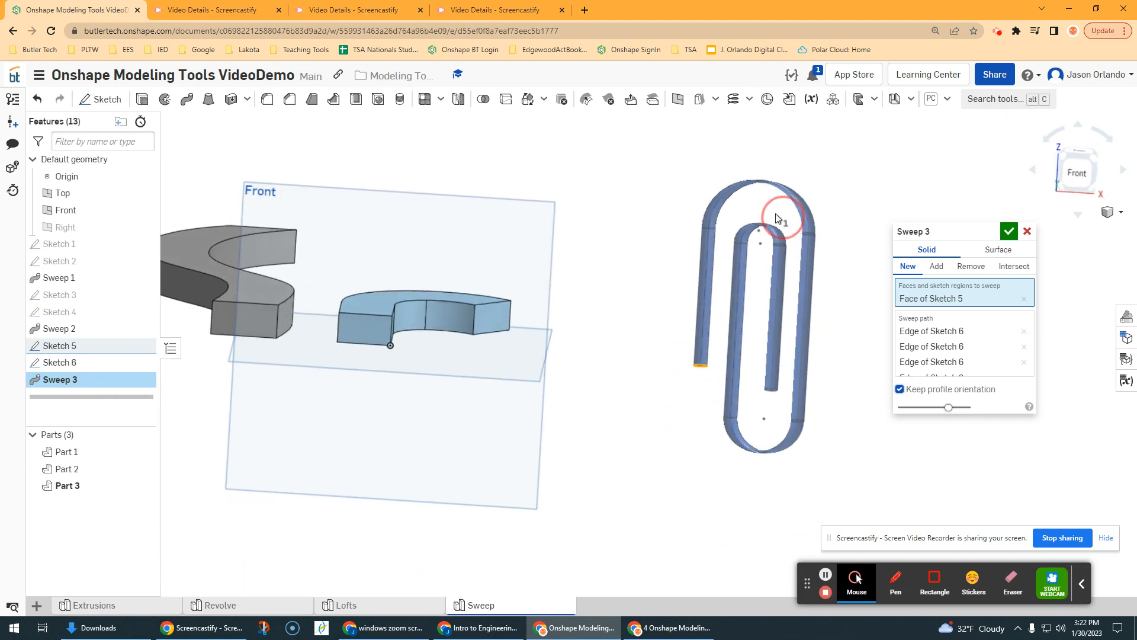
Step: Turn off Keep profile orientation for the paper clip sweep and accept the feature
{"action": "left_click", "coordinate": [900, 389]}
{"action": "middle_click_drag", "start_coordinate": [841, 192], "coordinate": [801, 209]}
{"action": "right_click_drag", "start_coordinate": [800, 214], "coordinate": [757, 194]}
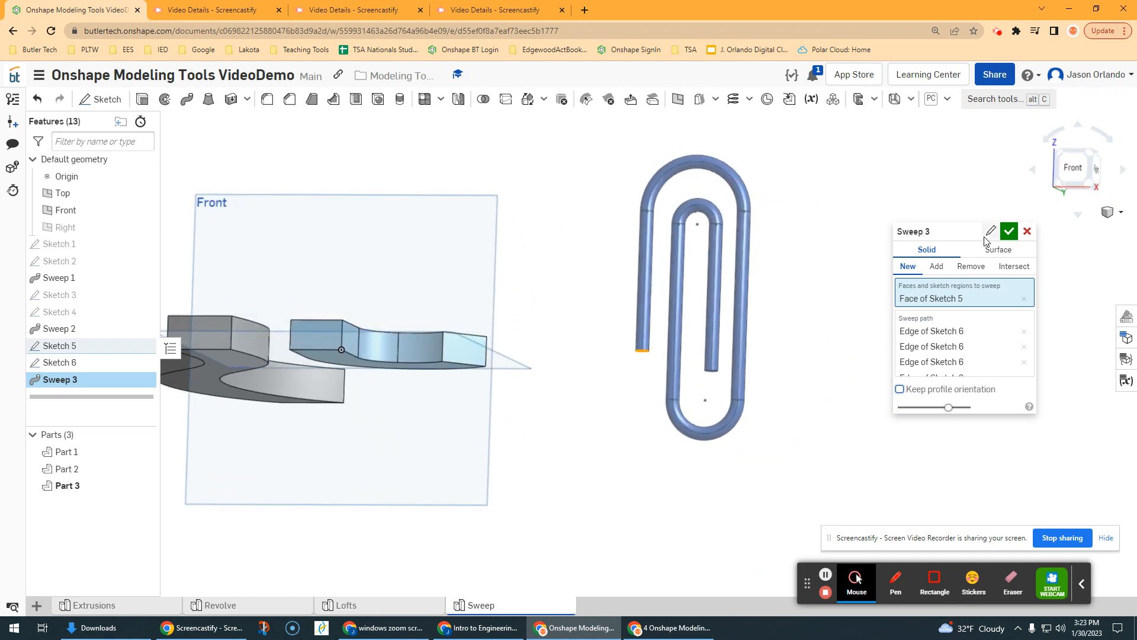
{"action": "left_click", "coordinate": [1009, 232]}
{"action": "scroll", "coordinate": [887, 280], "scroll_direction": "down", "scroll_amount": 3}
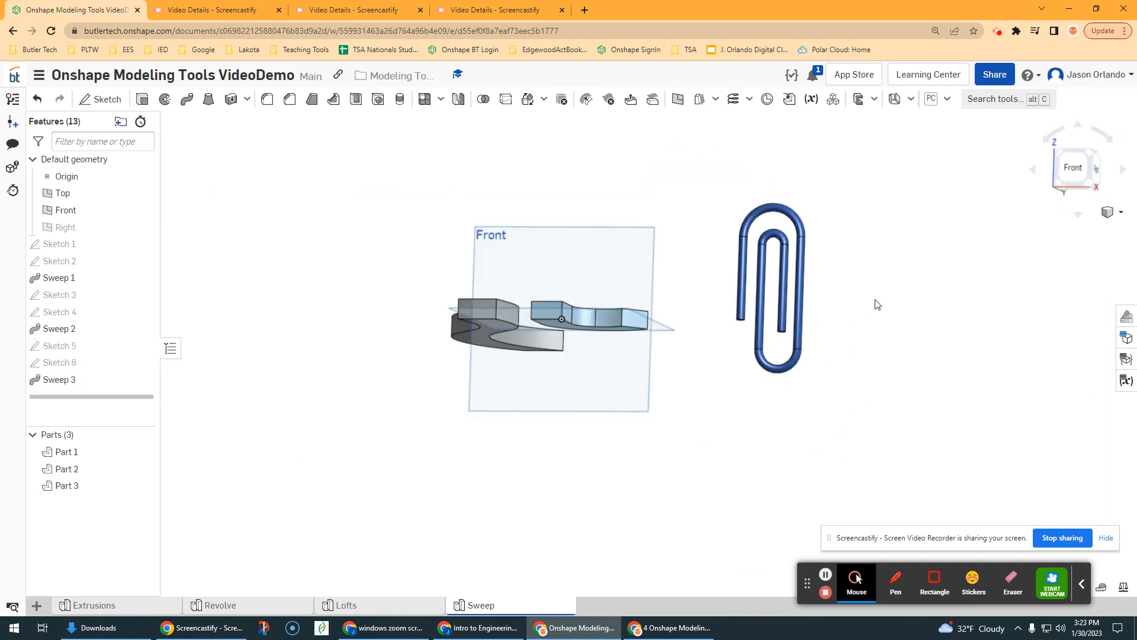
{"action": "right_click_drag", "start_coordinate": [877, 305], "coordinate": [874, 352]}
{"action": "middle_click_drag", "start_coordinate": [904, 356], "coordinate": [817, 329]}
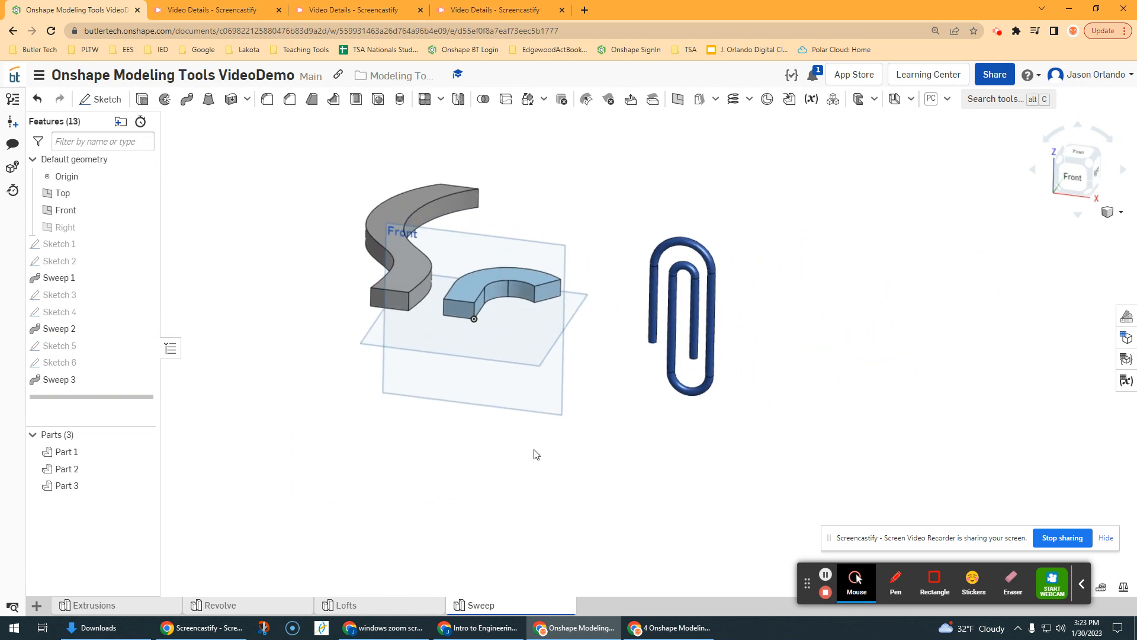